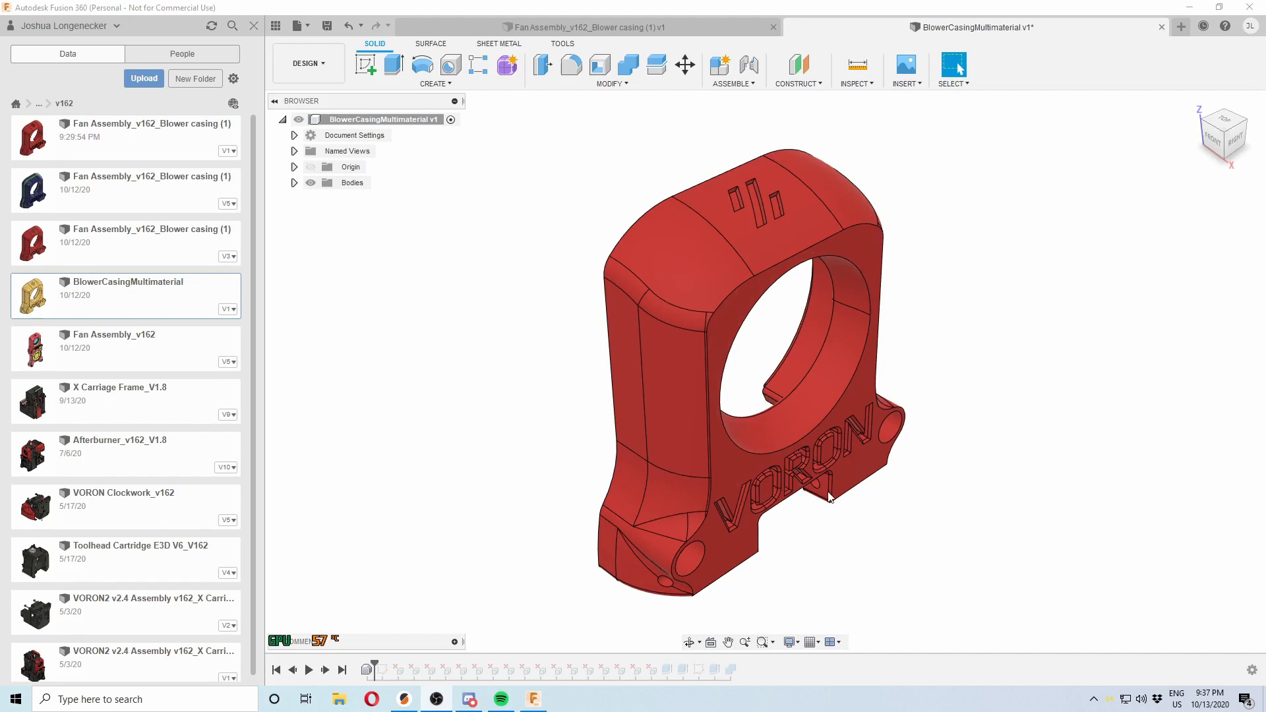
Roll the timeline to its end, inspect the finished lettering bodies with the Main body hidden, and roll back to the first feature
shift+middle_drag(821, 487, 766, 484)
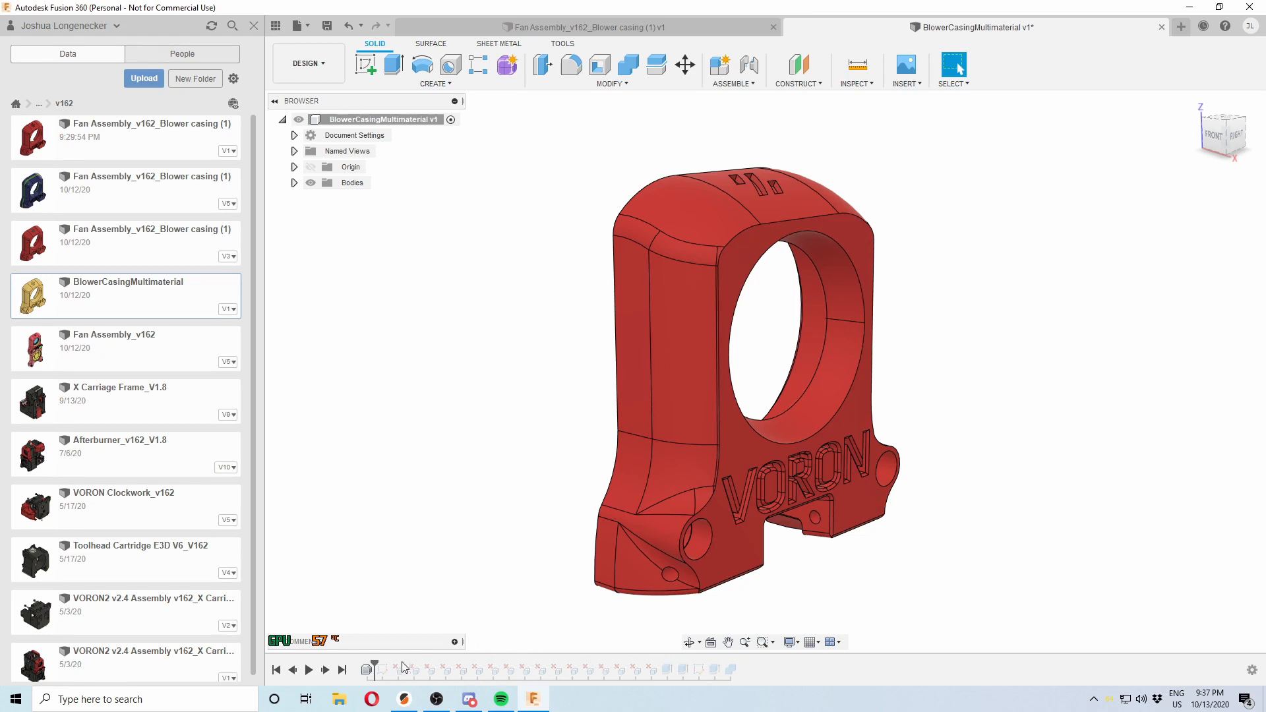
drag(376, 663, 737, 663)
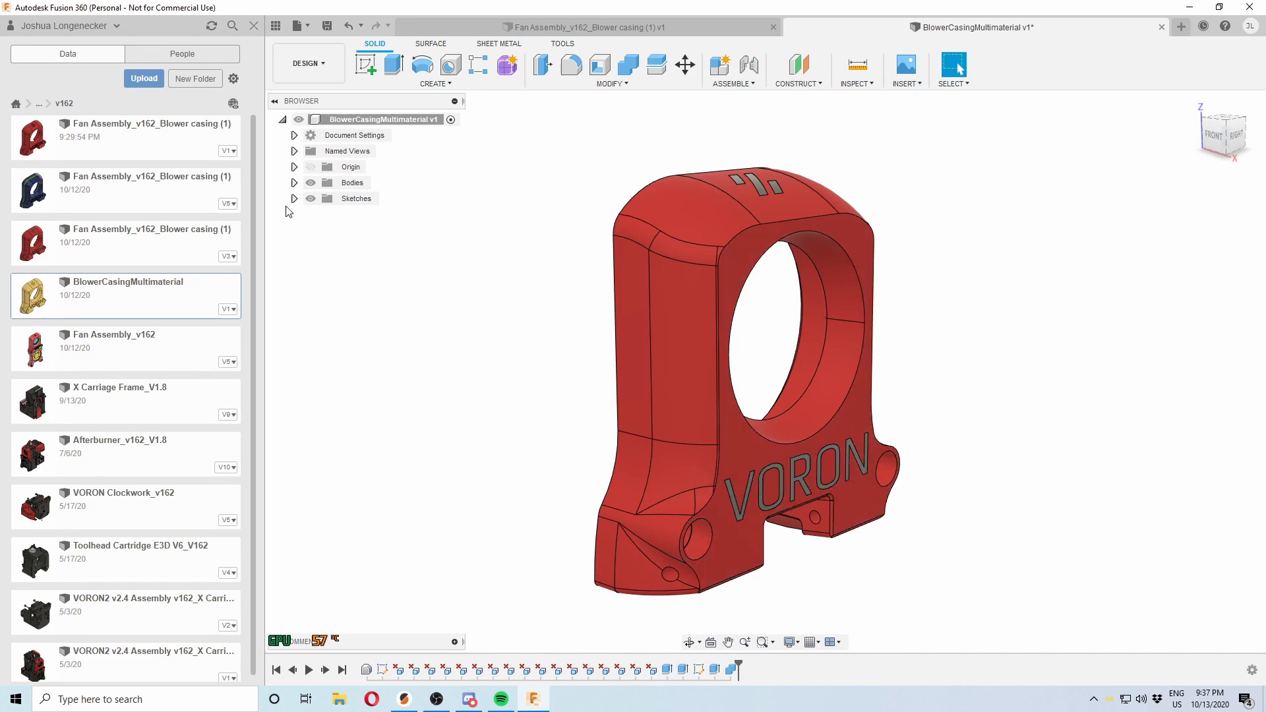
click(294, 183)
click(362, 196)
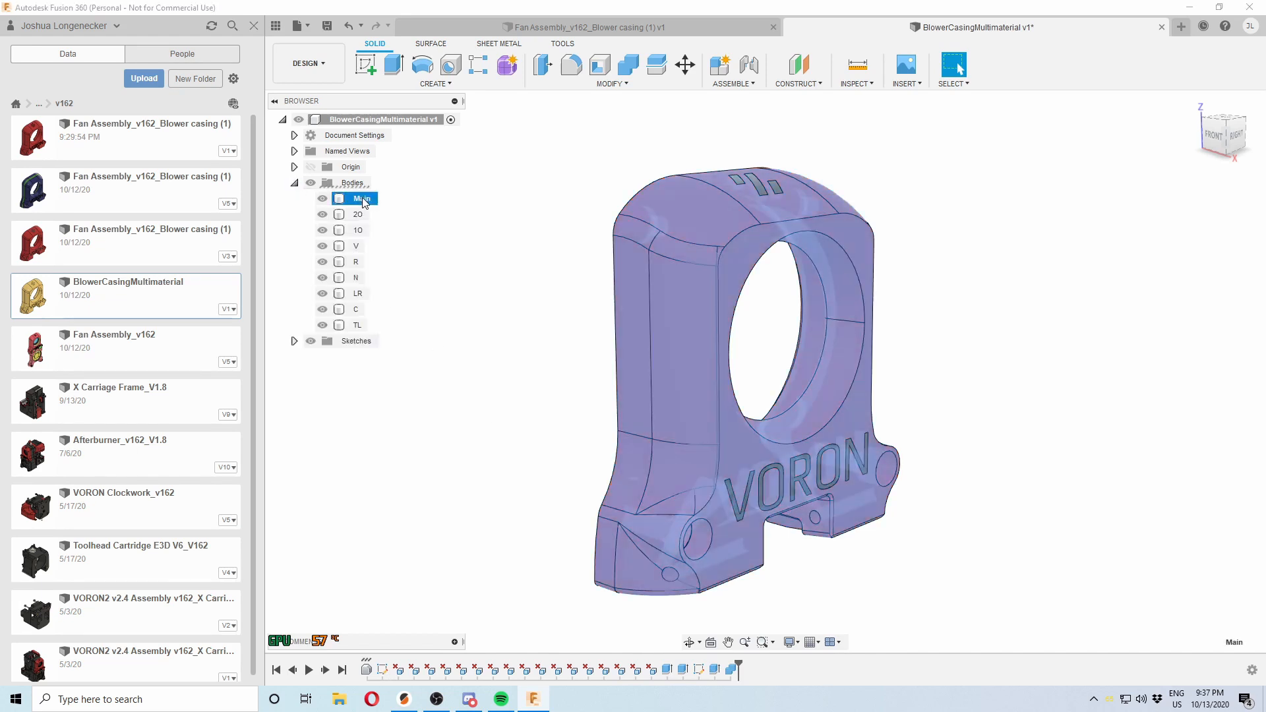
click(489, 246)
click(322, 199)
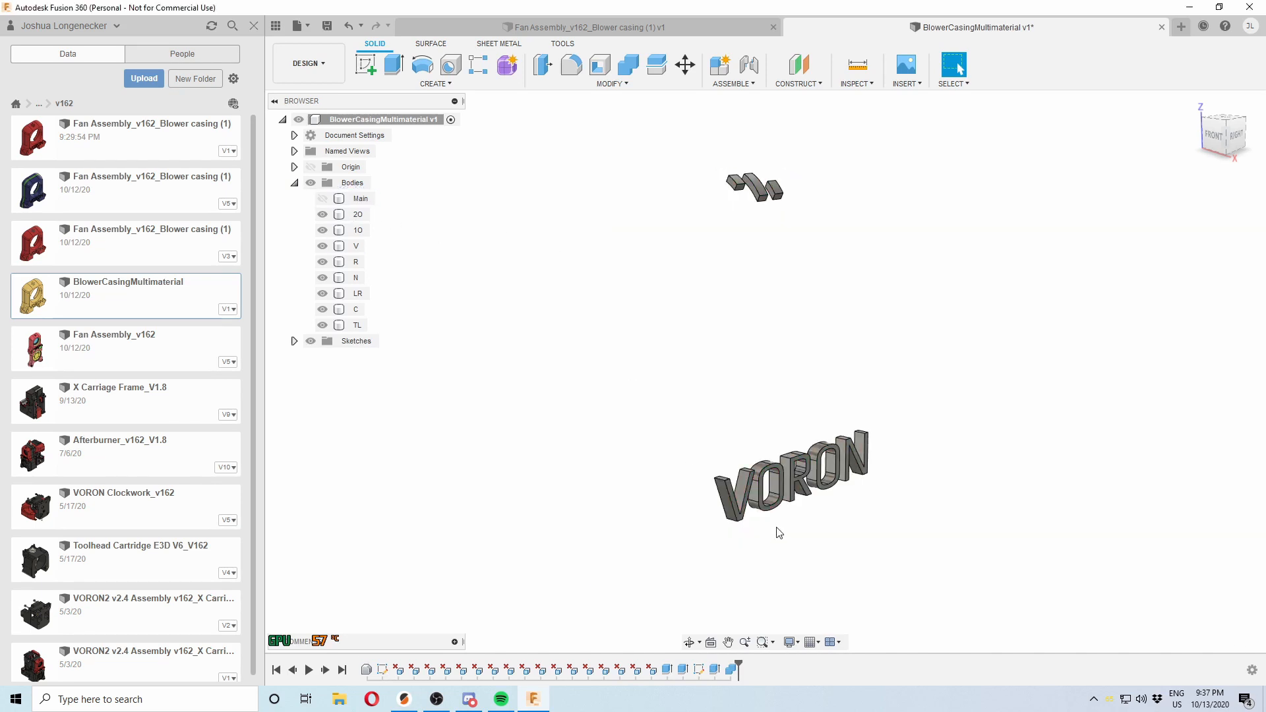
click(322, 198)
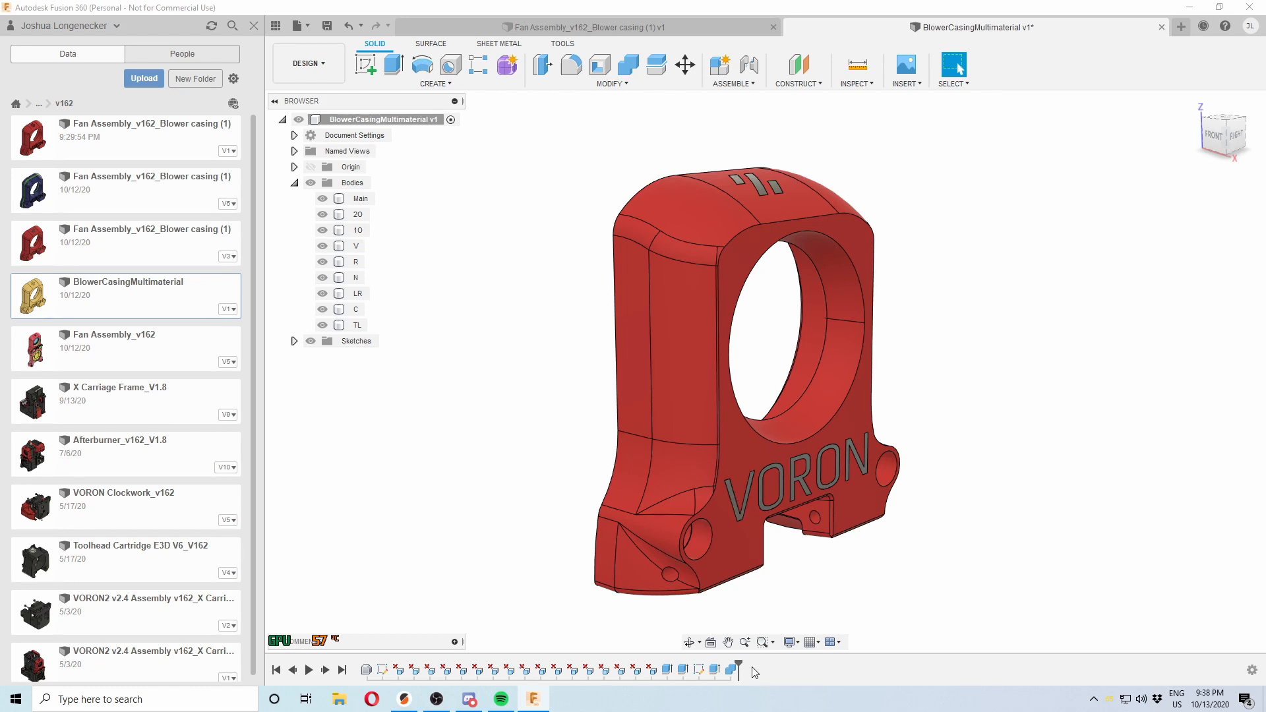
drag(739, 669, 374, 669)
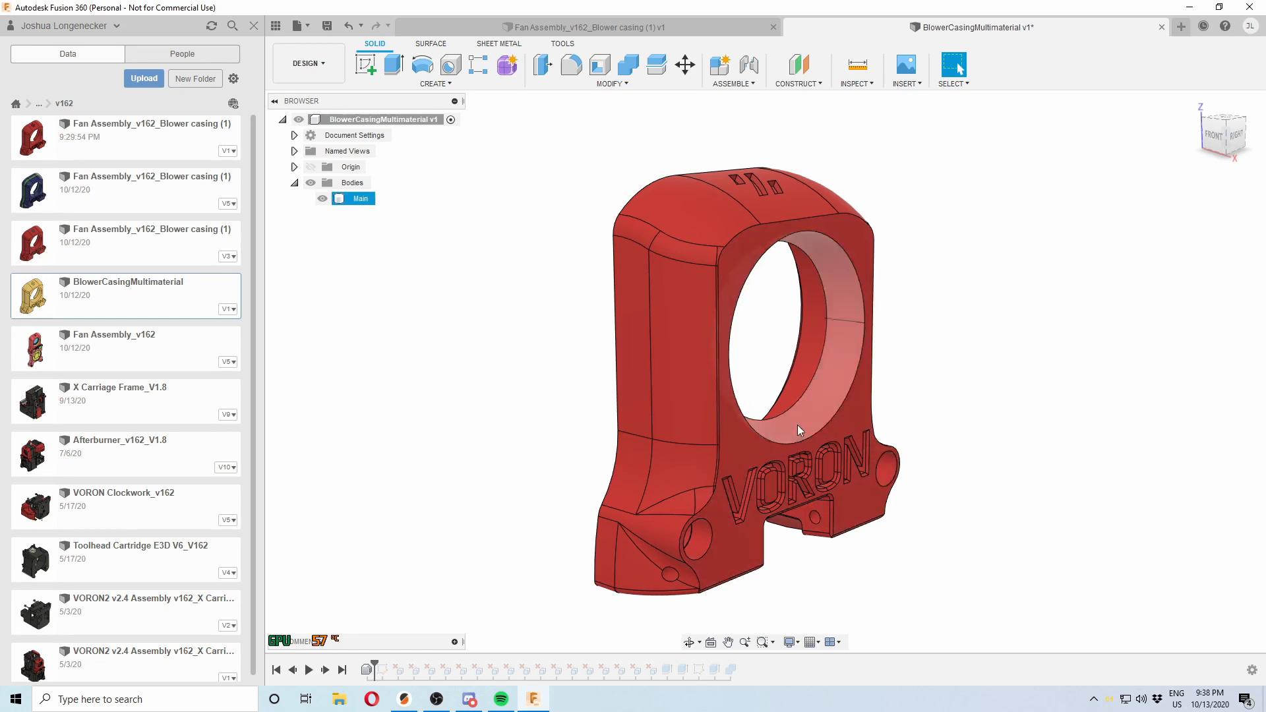
Sketch a rectangle about 36.5 by 8.7 mm enclosing the VORON lettering on the casing's flat front face
shift+middle_drag(898, 485, 857, 441)
click(859, 437)
click(365, 64)
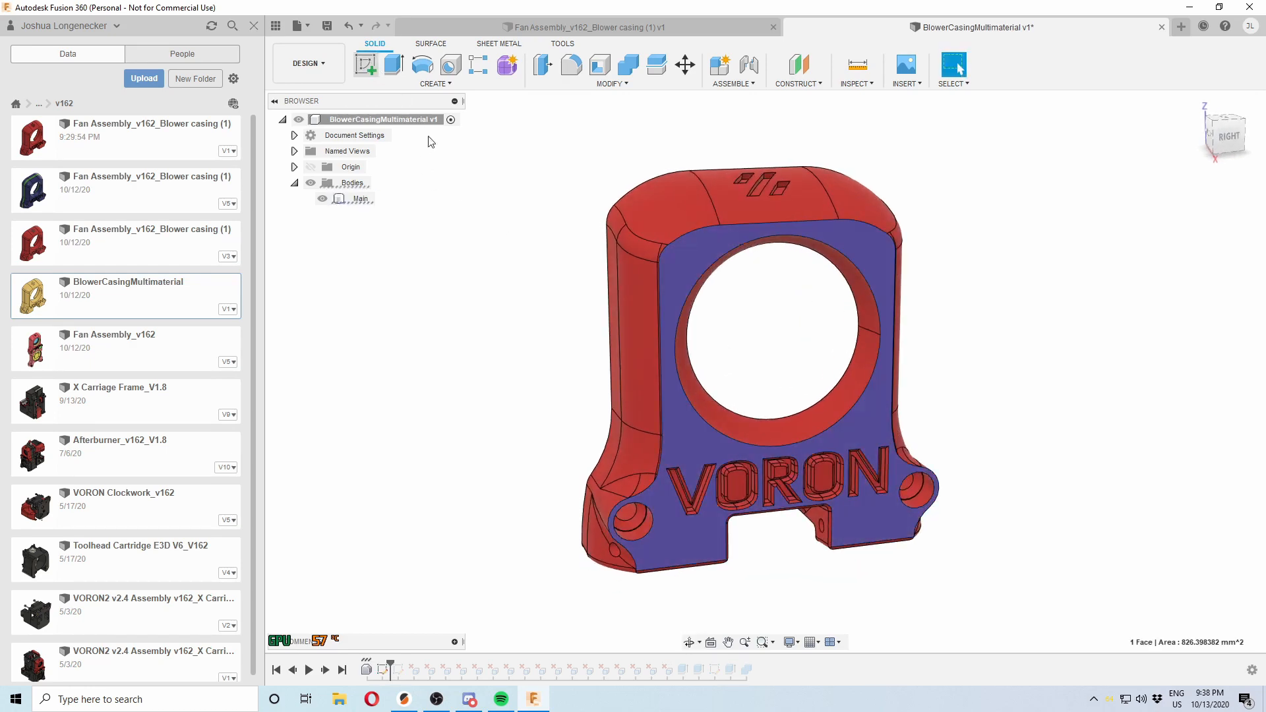
click(1225, 138)
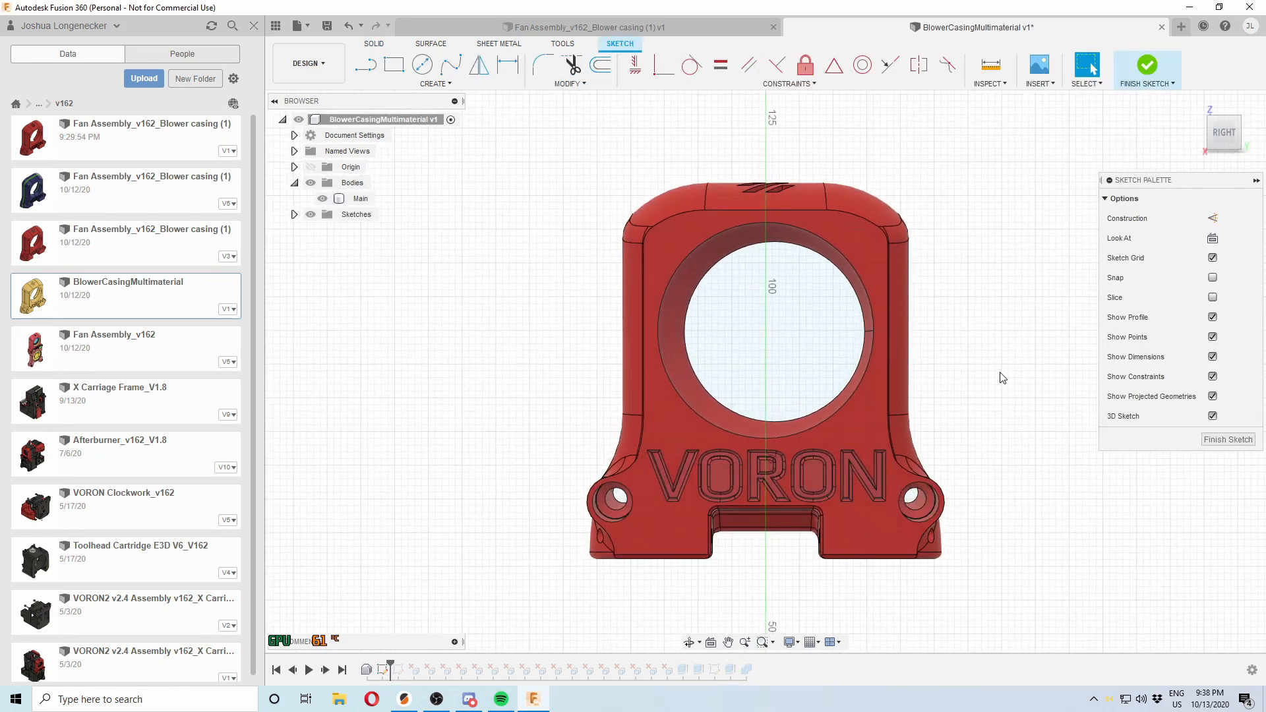
key(r)
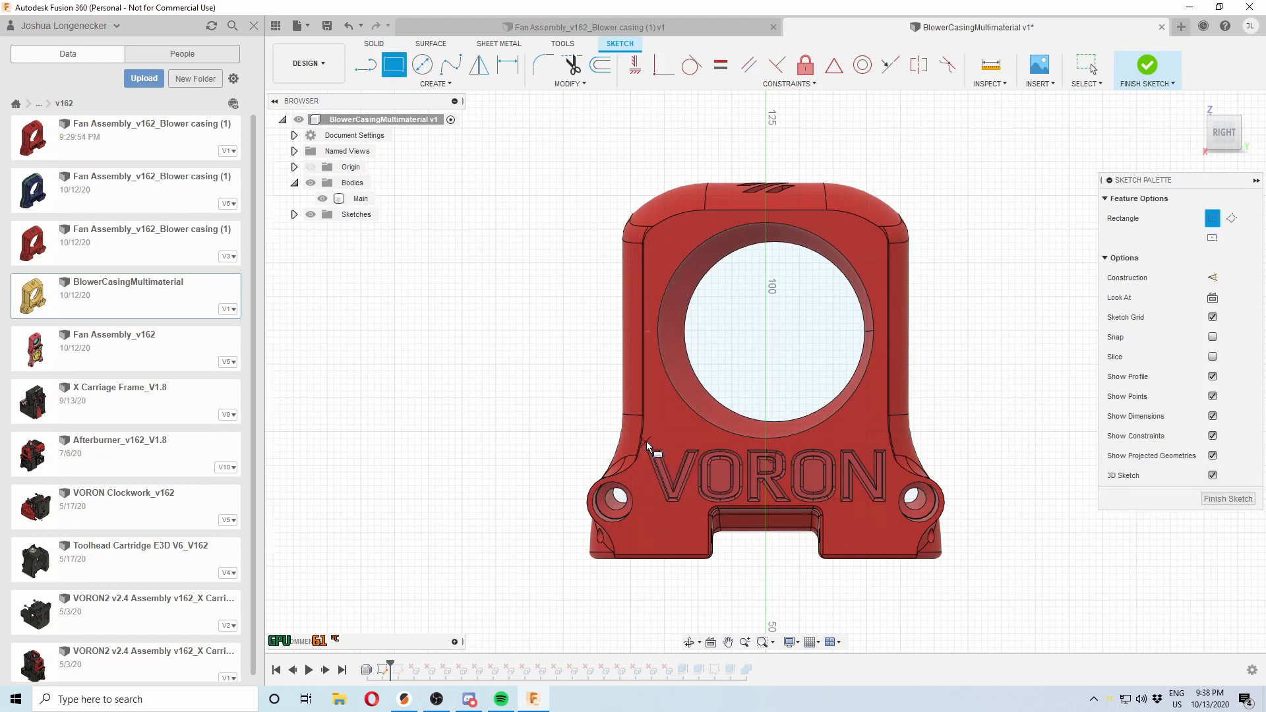
scroll(646, 448, up, 2)
scroll(645, 450, up, 2)
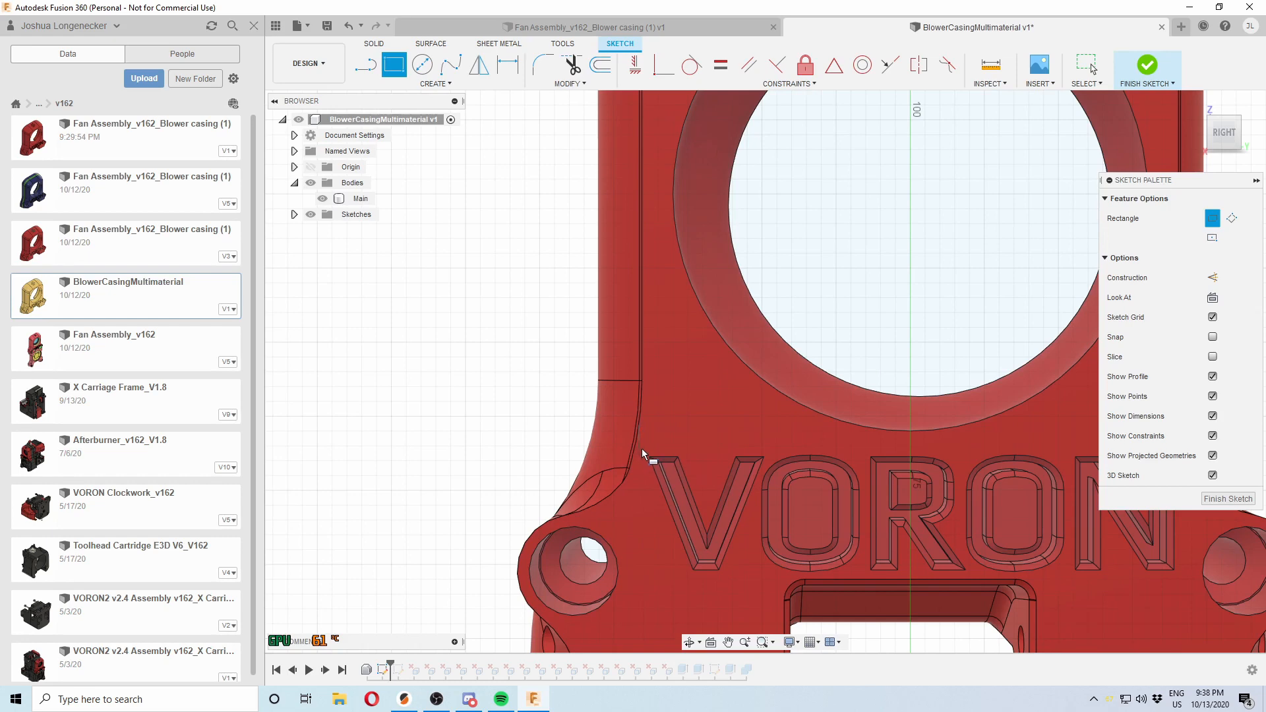
click(641, 452)
scroll(639, 488, down, 2)
scroll(959, 567, up, 4)
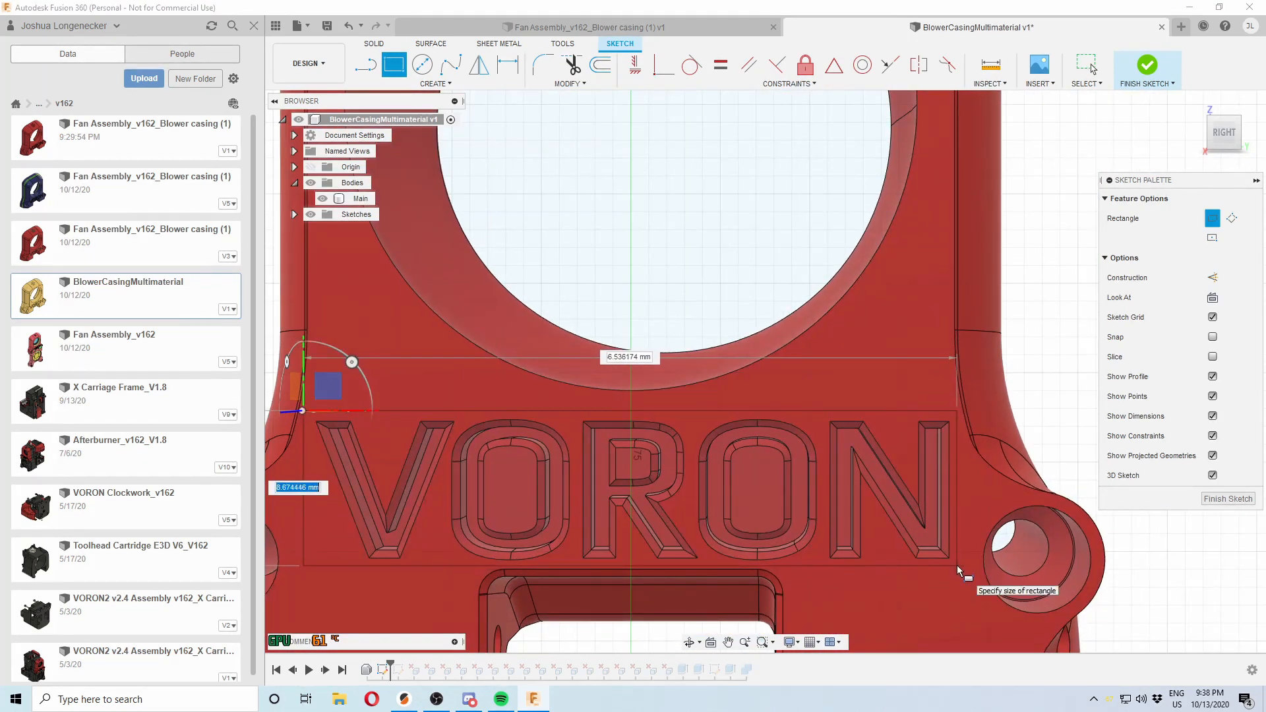
click(959, 567)
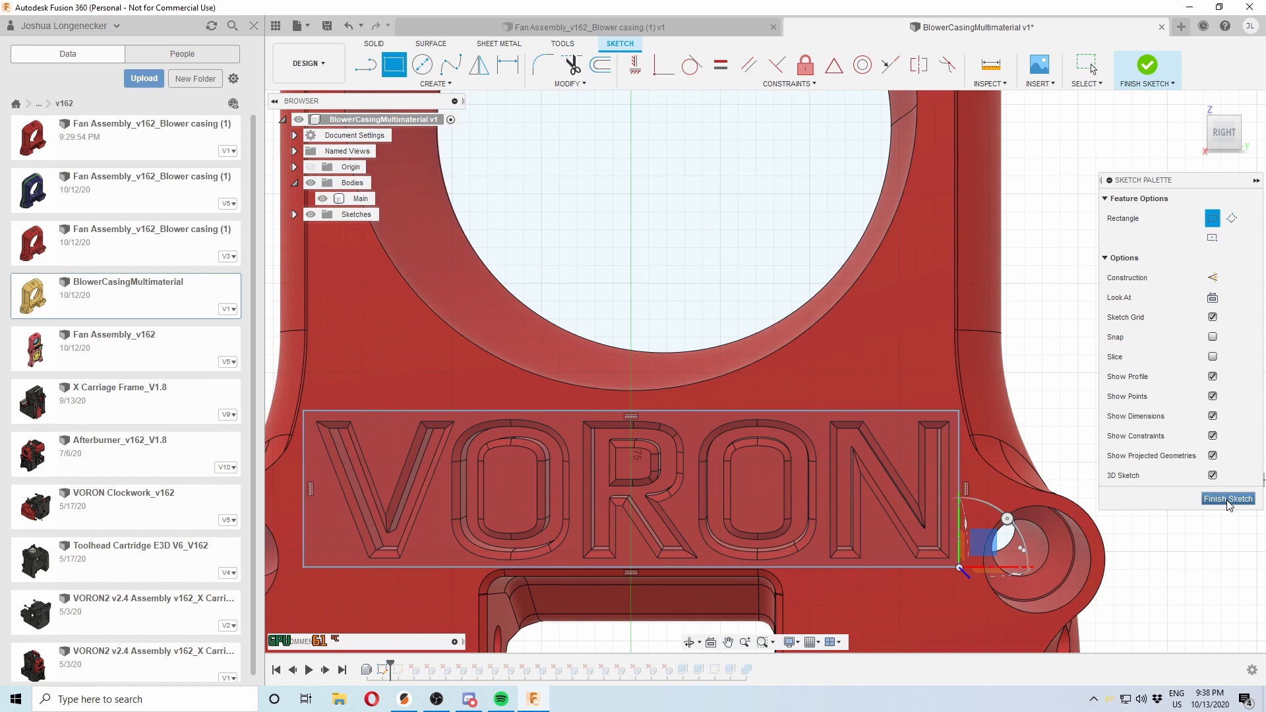
click(1228, 502)
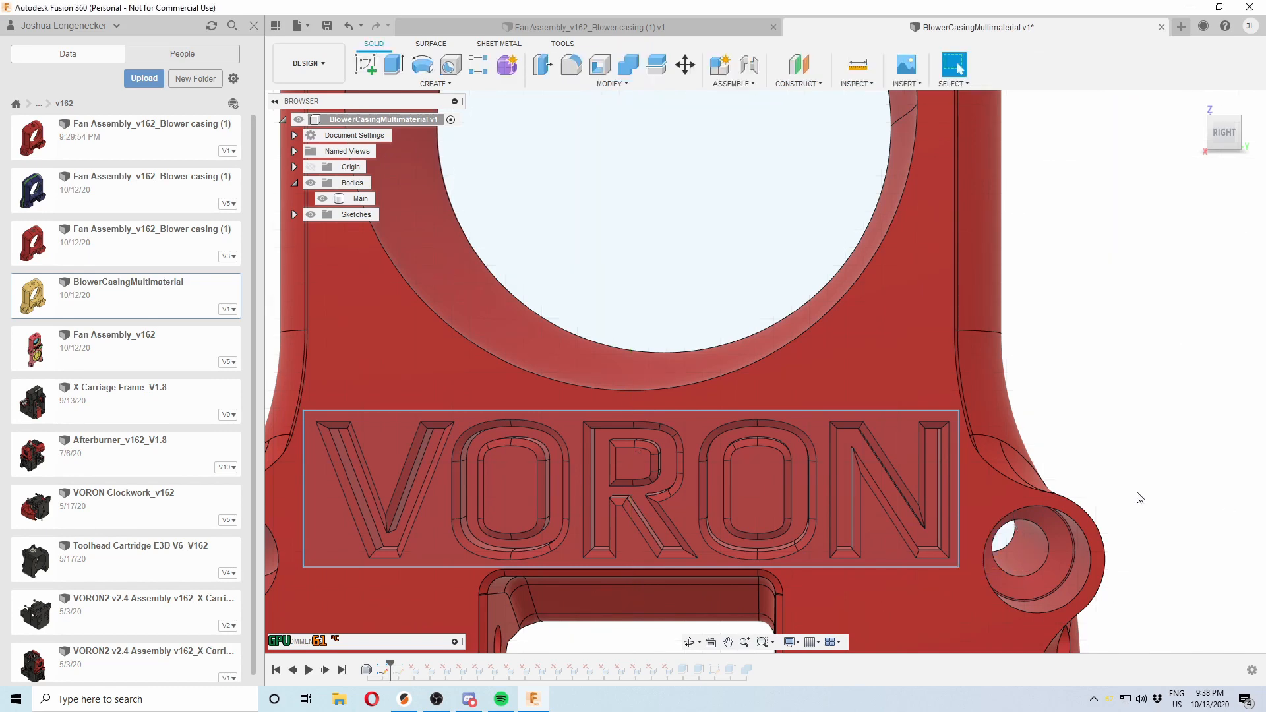
Start an extrusion with all six profiles inside the VORON rectangle selected, including the letter interiors
scroll(1081, 402, down, 2)
shift+middle_drag(812, 444, 875, 440)
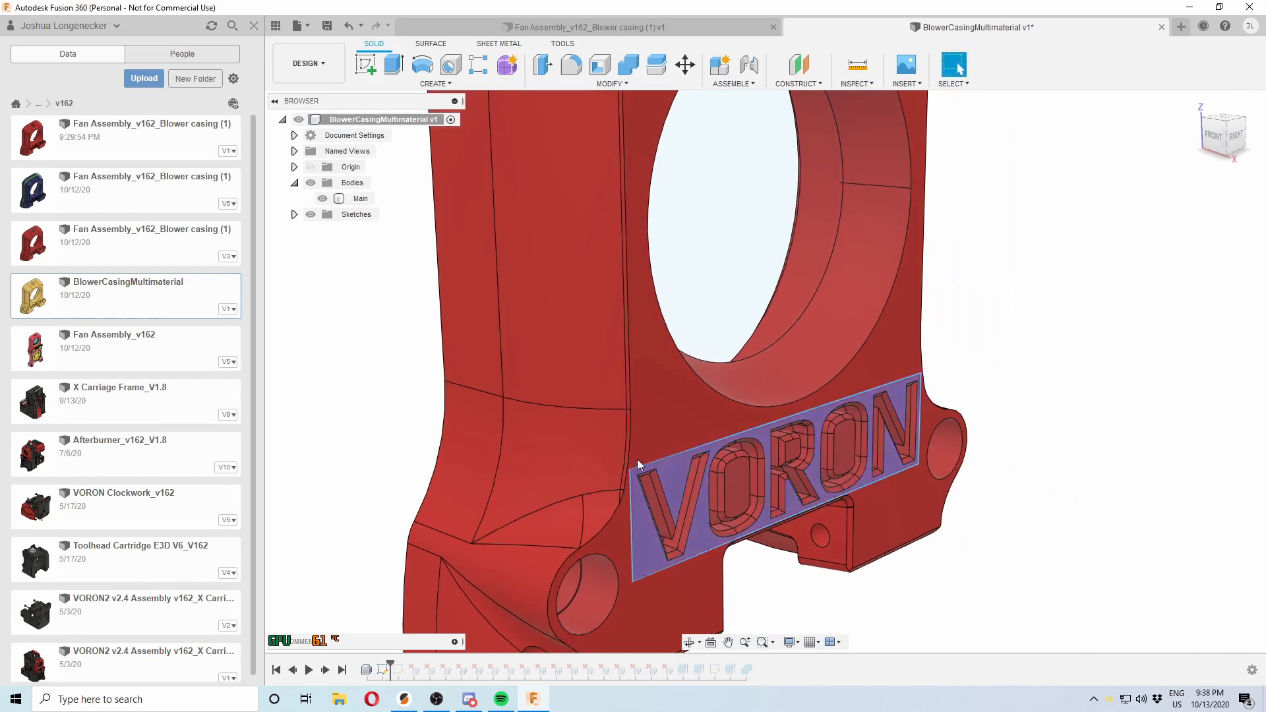
click(398, 66)
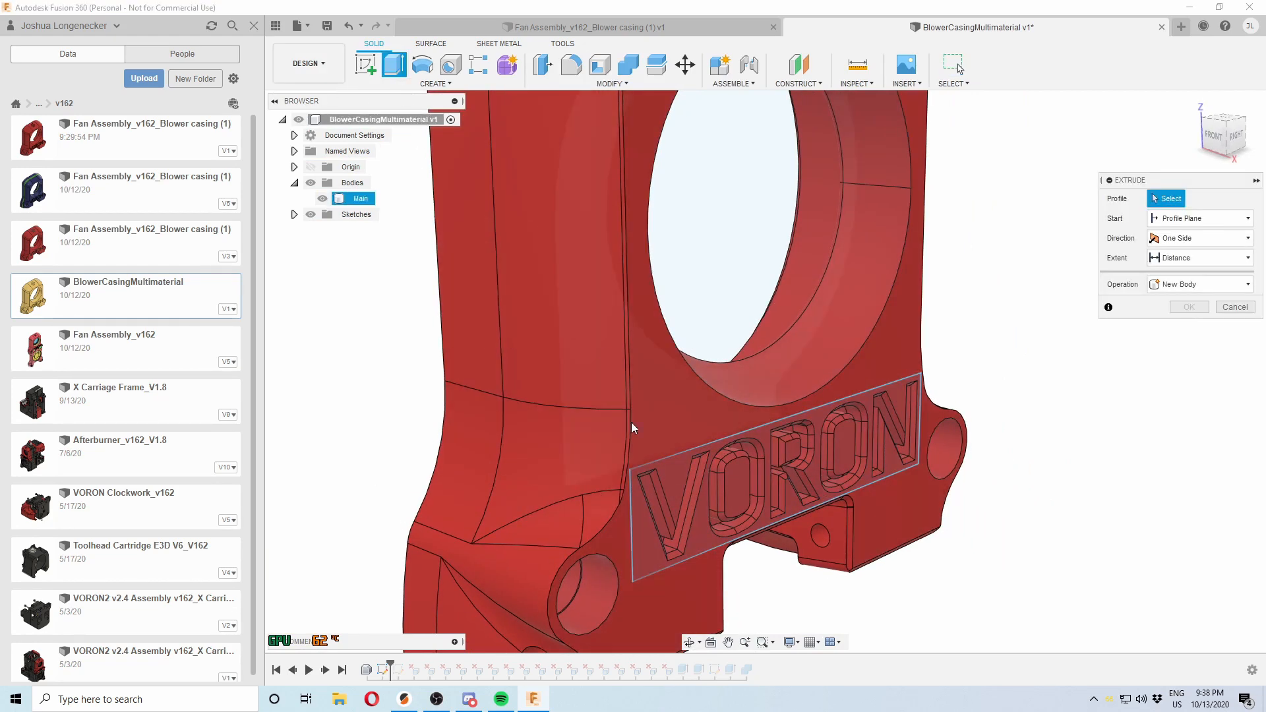
click(648, 527)
click(665, 522)
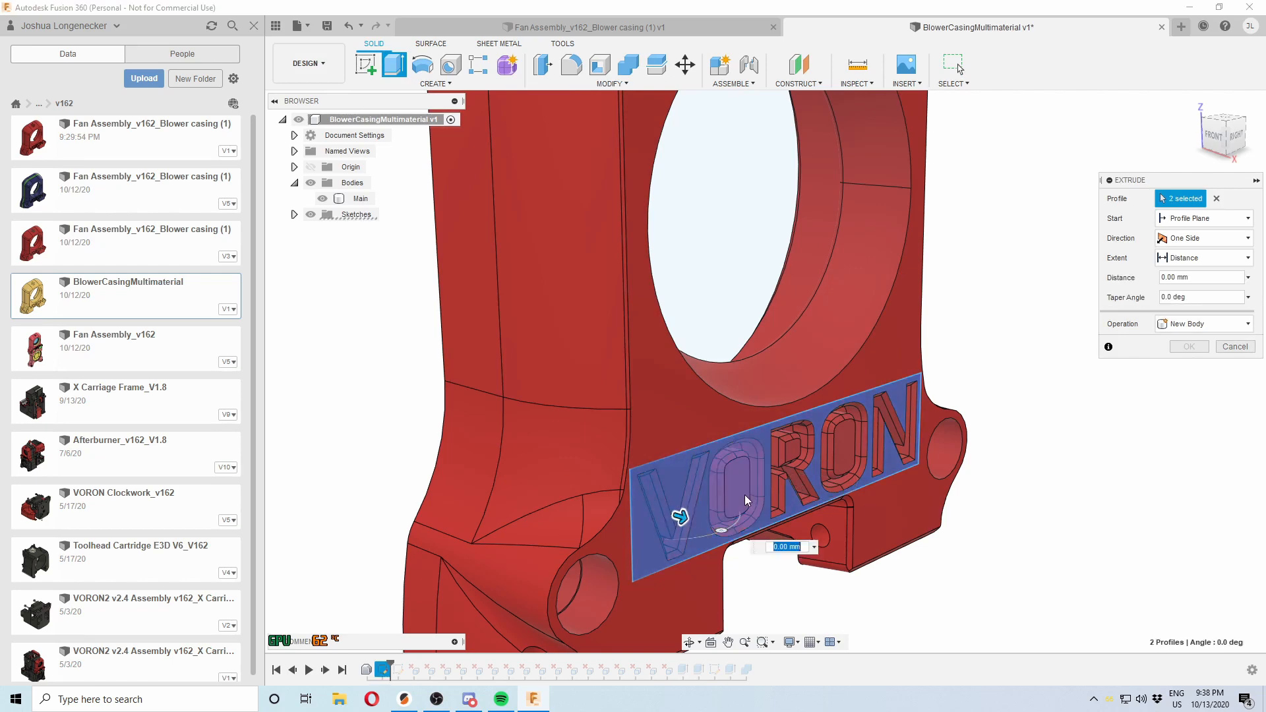
click(745, 495)
click(788, 448)
click(846, 451)
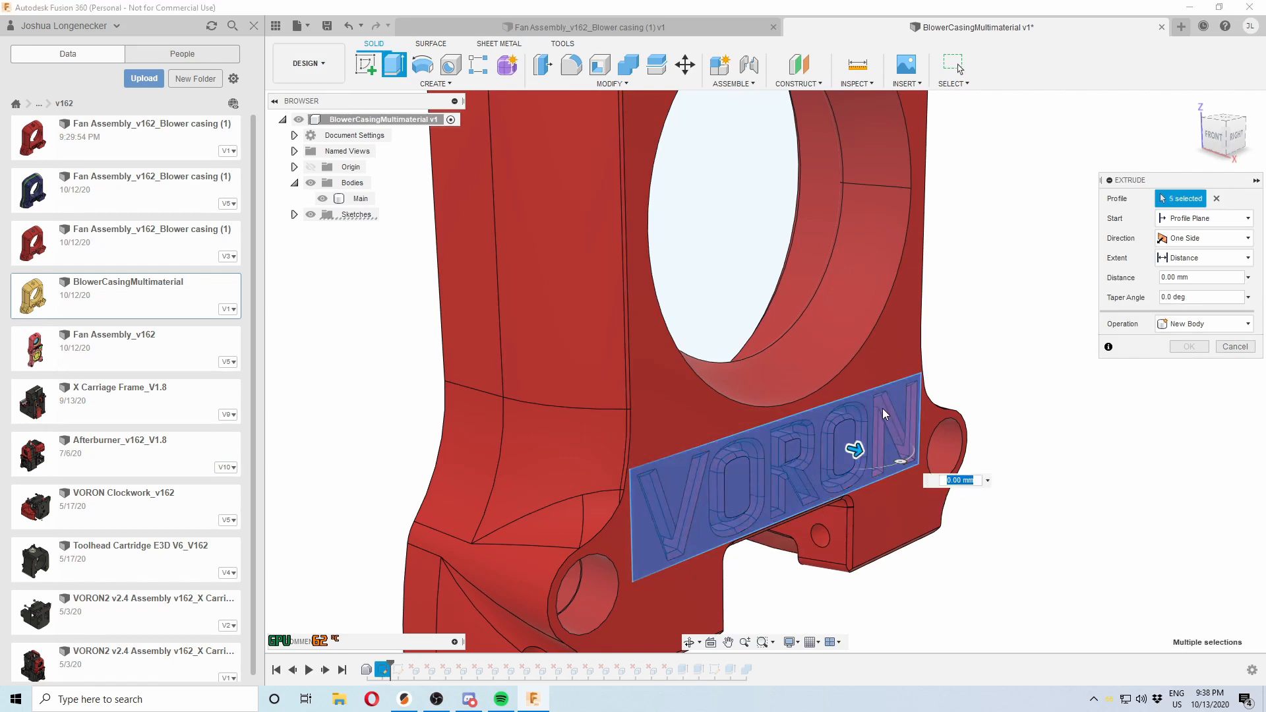
click(884, 411)
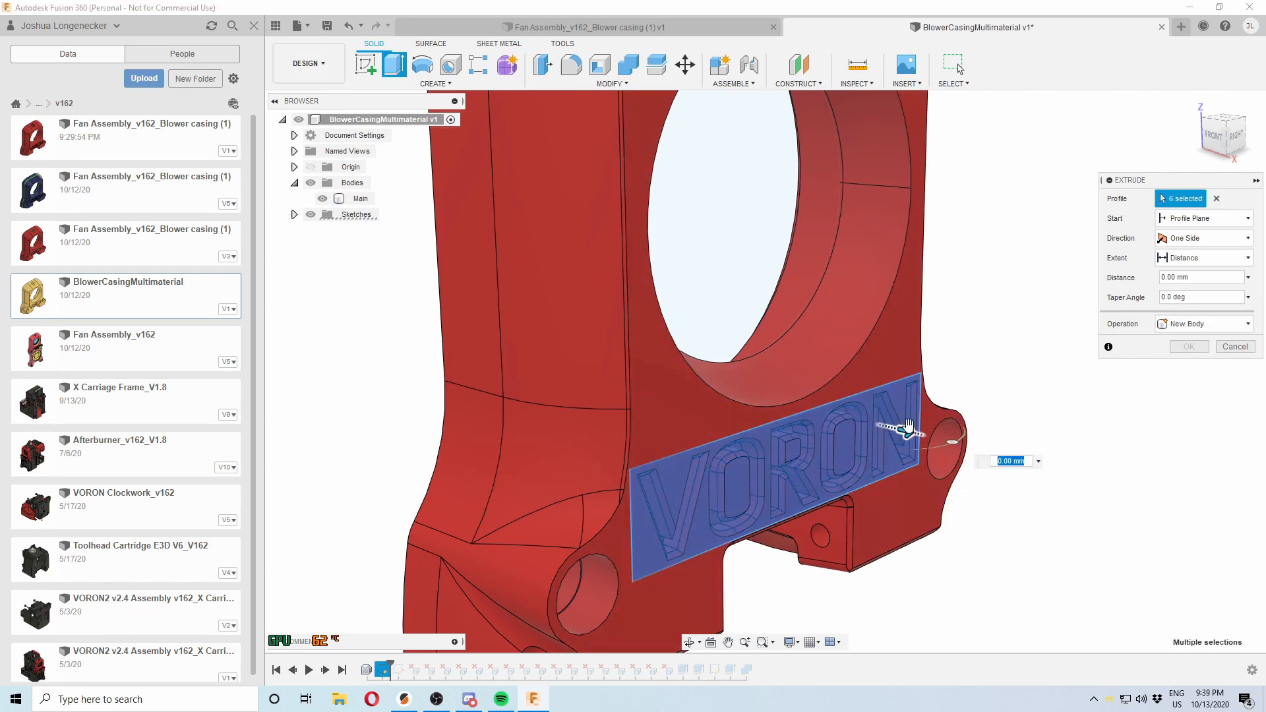
Try a 6 mm extrusion into the casing with the New Body operation
drag(909, 427, 856, 421)
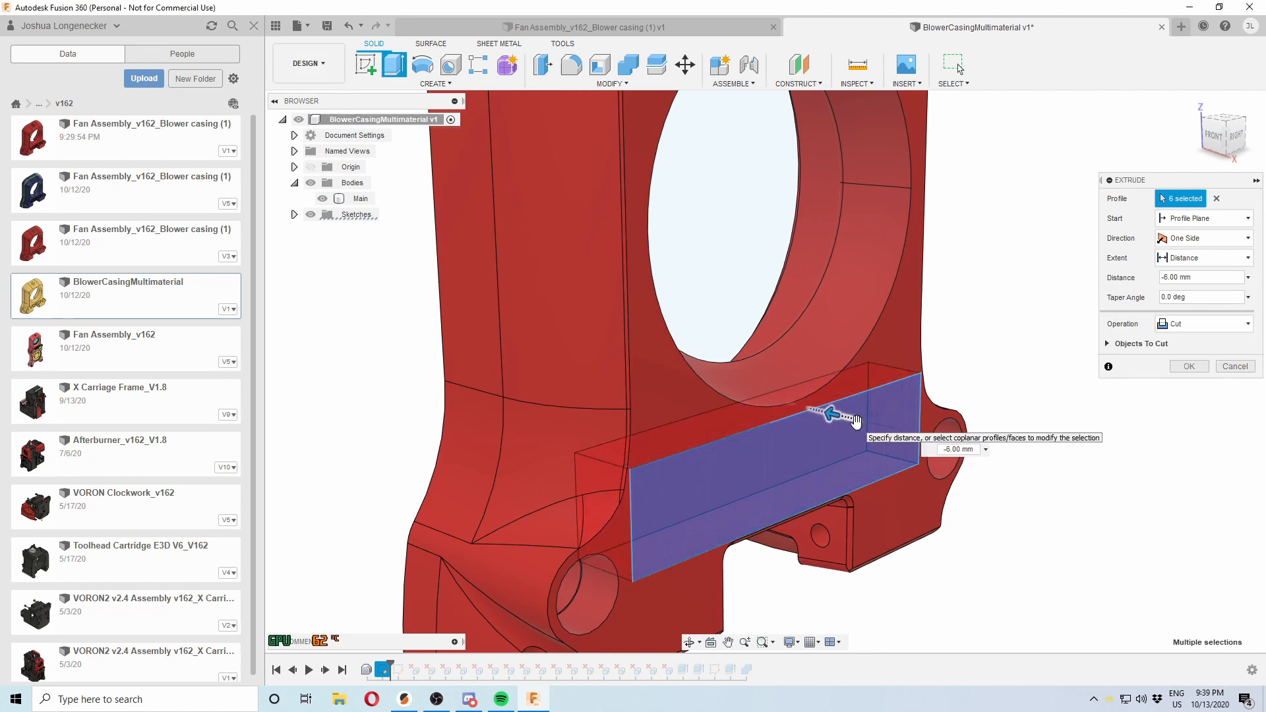
click(1198, 331)
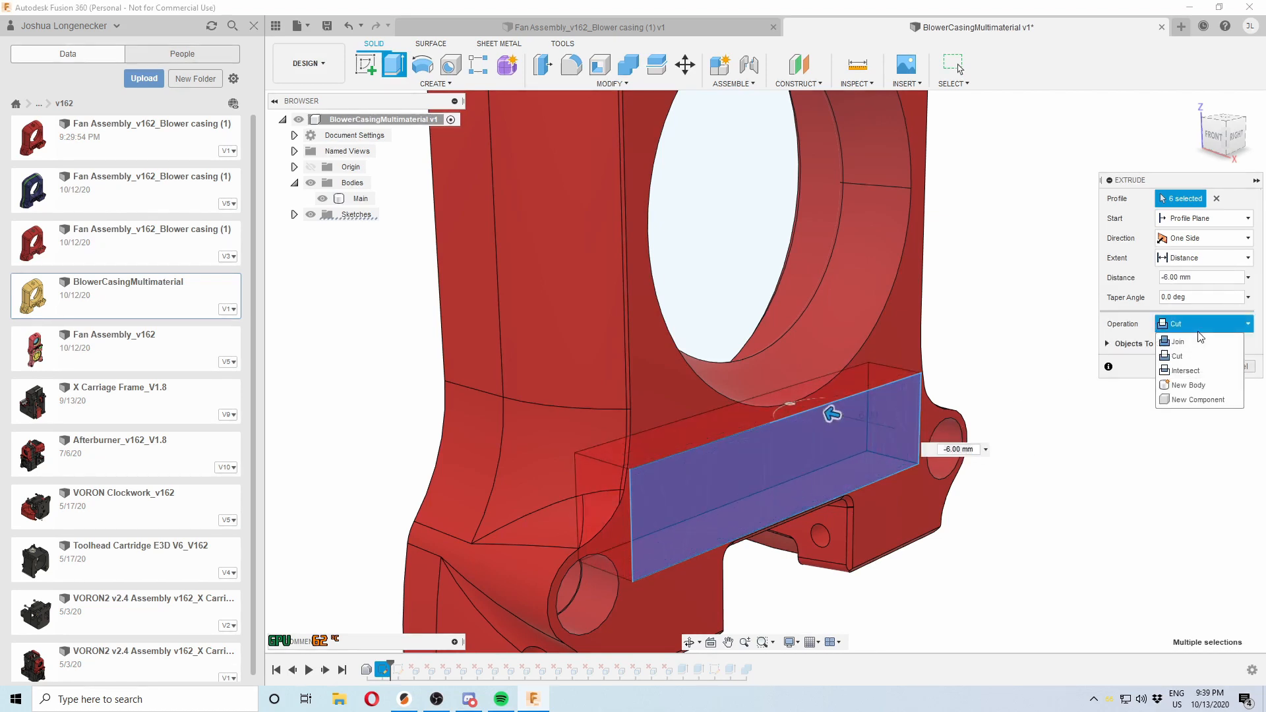
click(1194, 386)
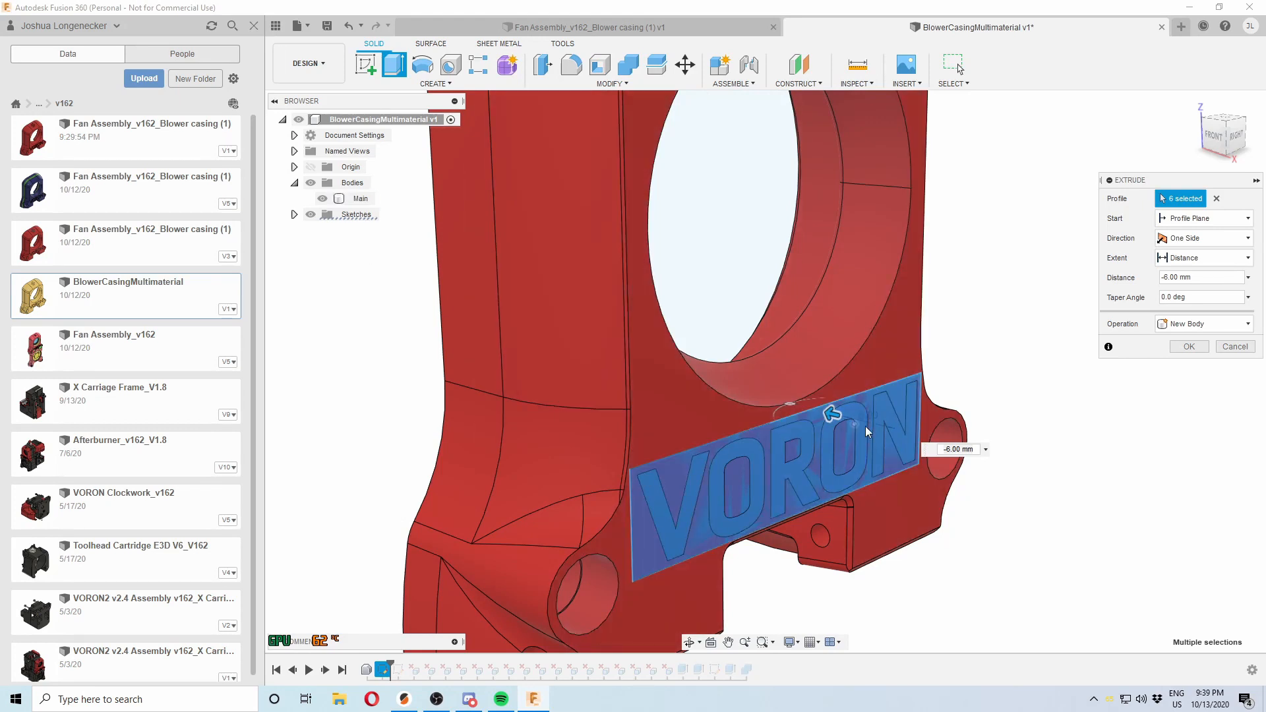
drag(829, 411, 905, 430)
Extrude the selected profiles 3 mm into the casing (distance -3.00 mm) as a new body
click(1201, 323)
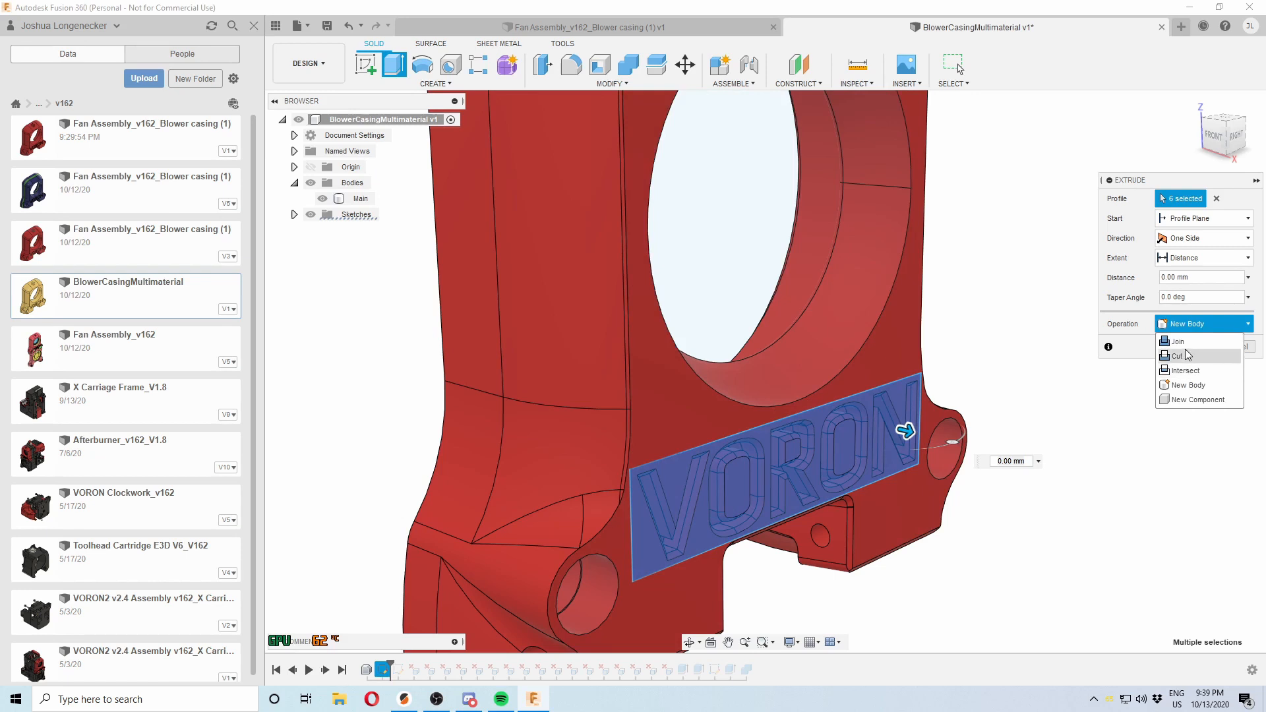
click(1180, 349)
drag(907, 432, 879, 428)
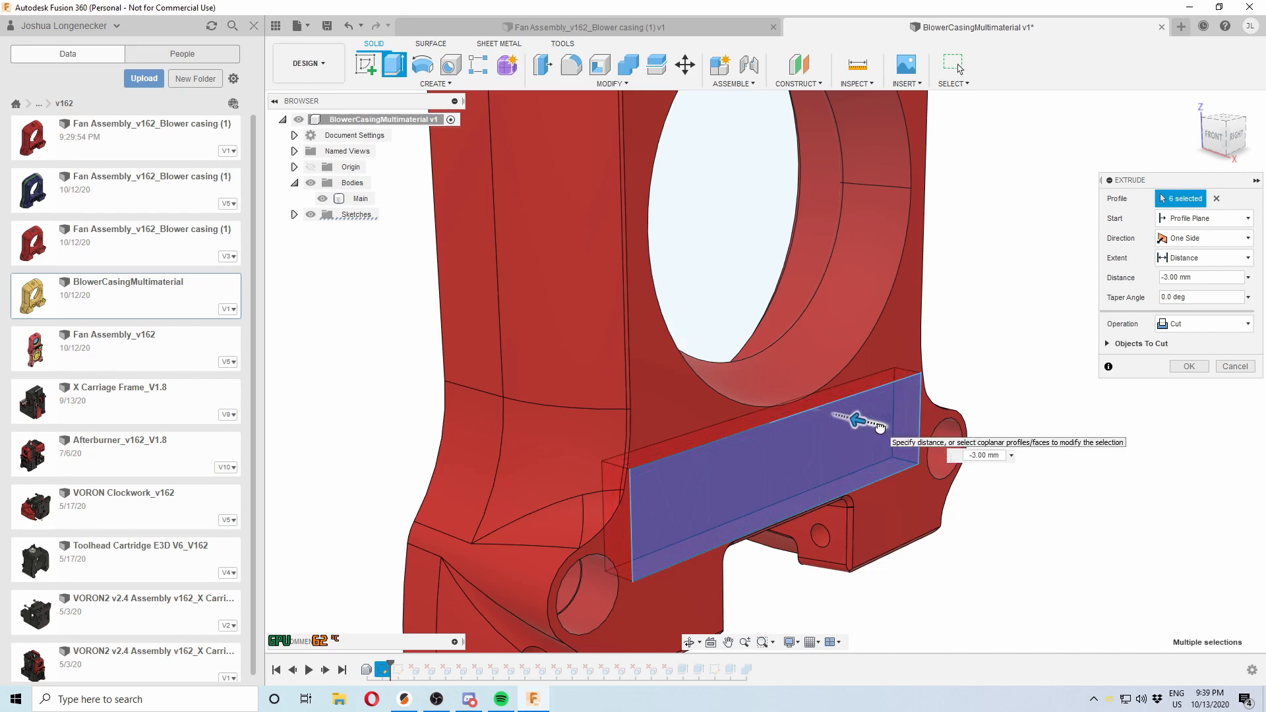
click(1217, 324)
click(1188, 390)
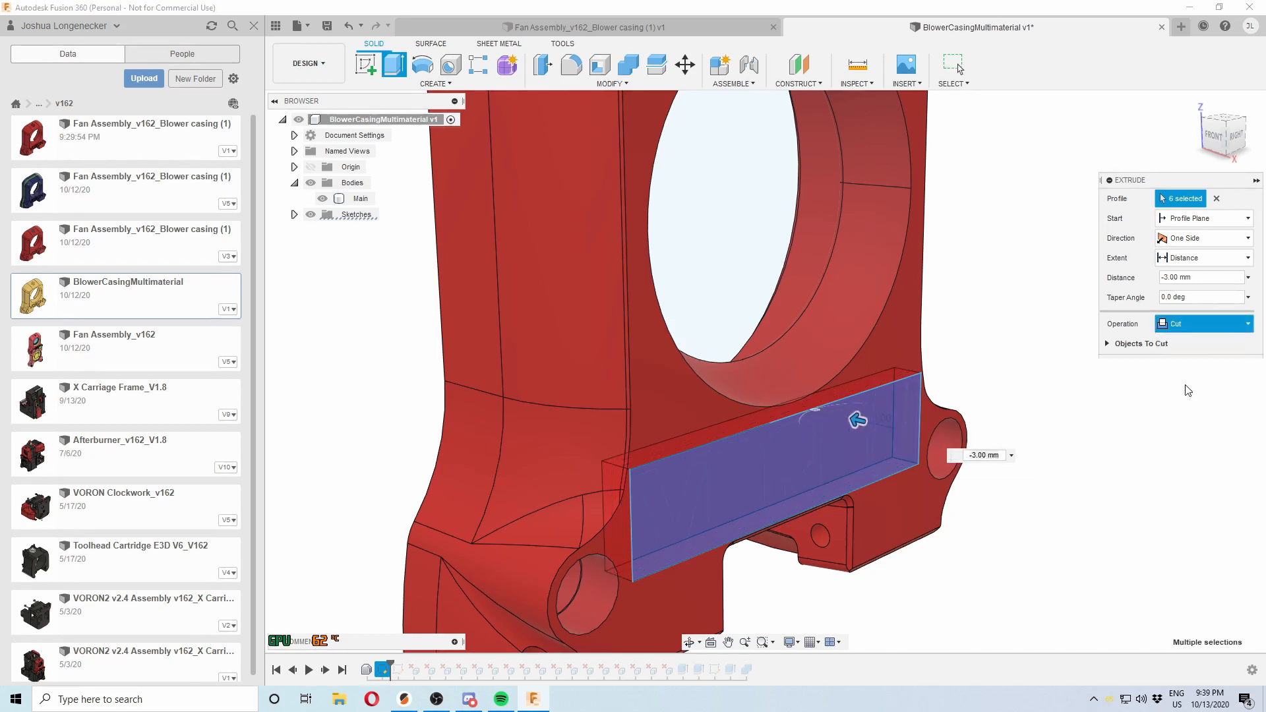
click(1189, 348)
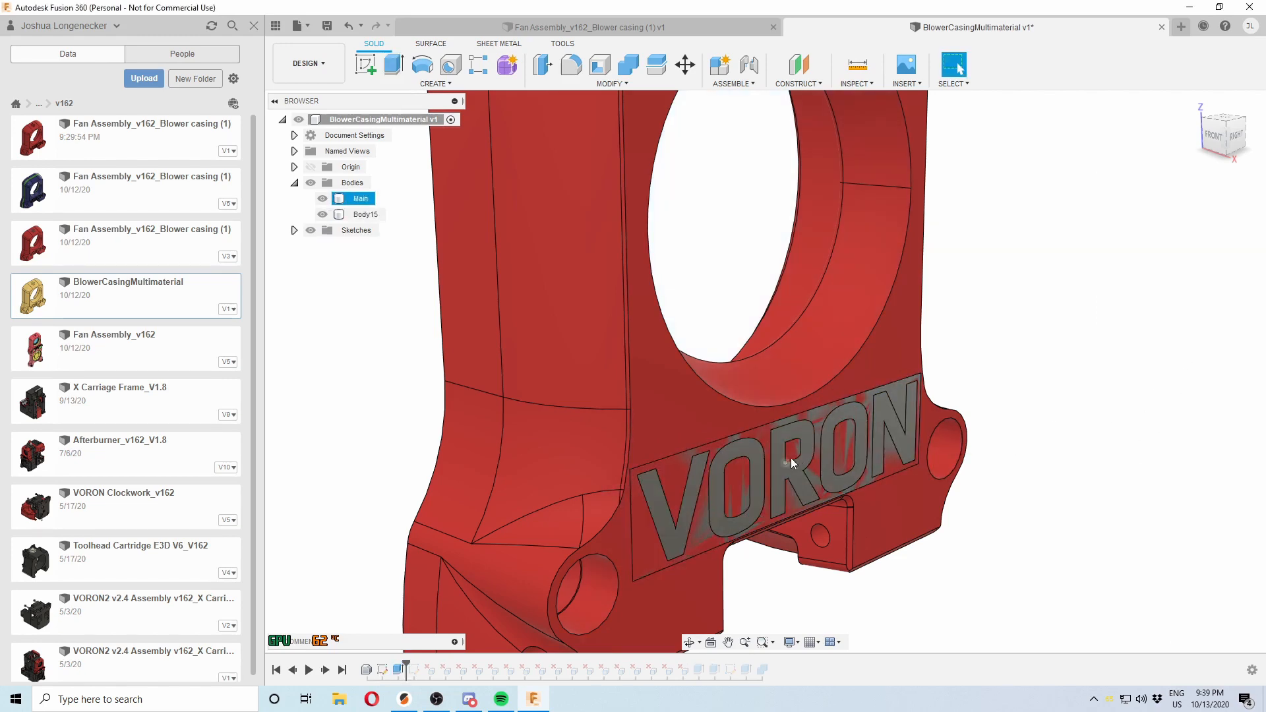
Inspect the extruded block on its own with the Main body hidden, and show Main again
click(322, 198)
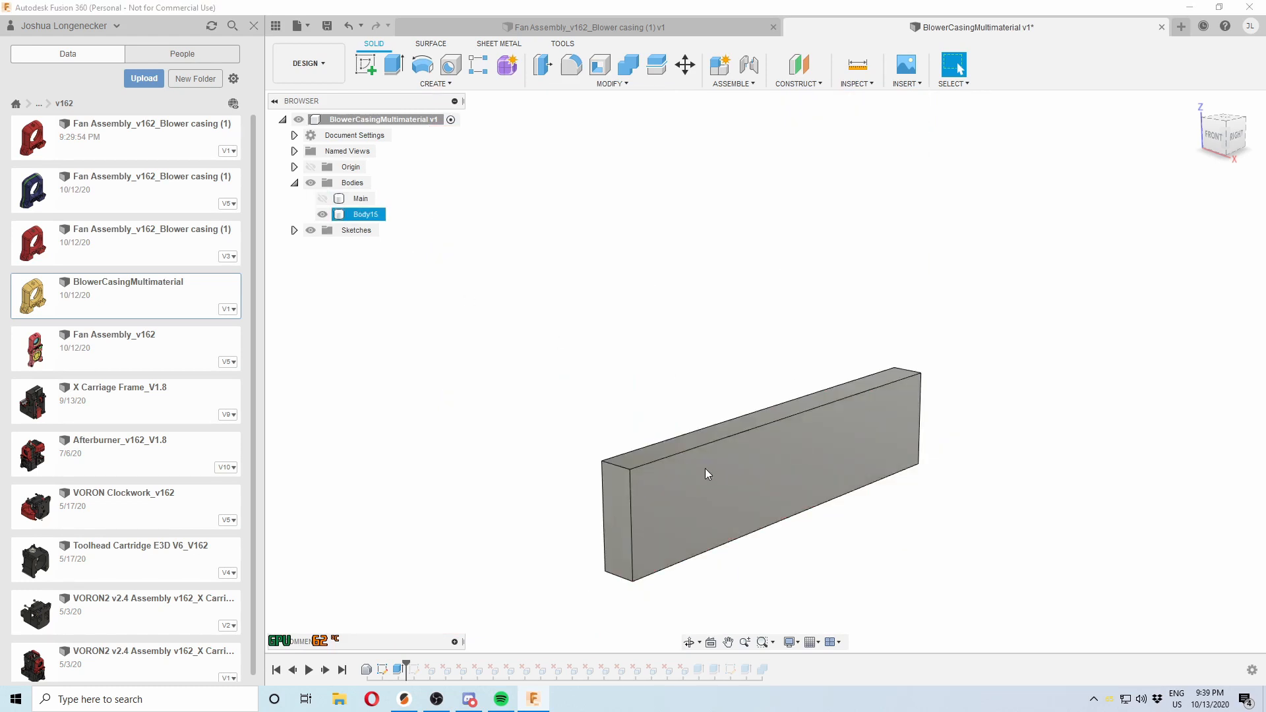
click(318, 198)
click(321, 197)
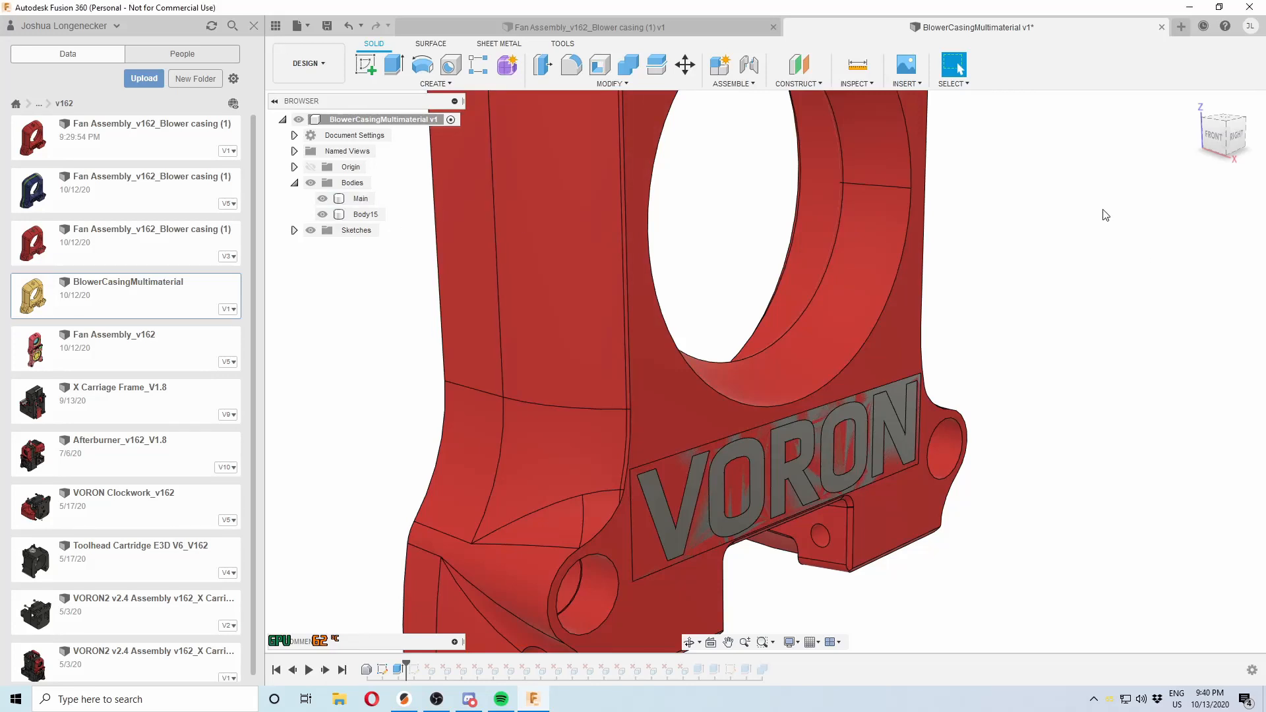
Combine with the Cut operation, using the extruded block as target and Main as tool body, and keep the tool
scroll(1105, 215, down, 1)
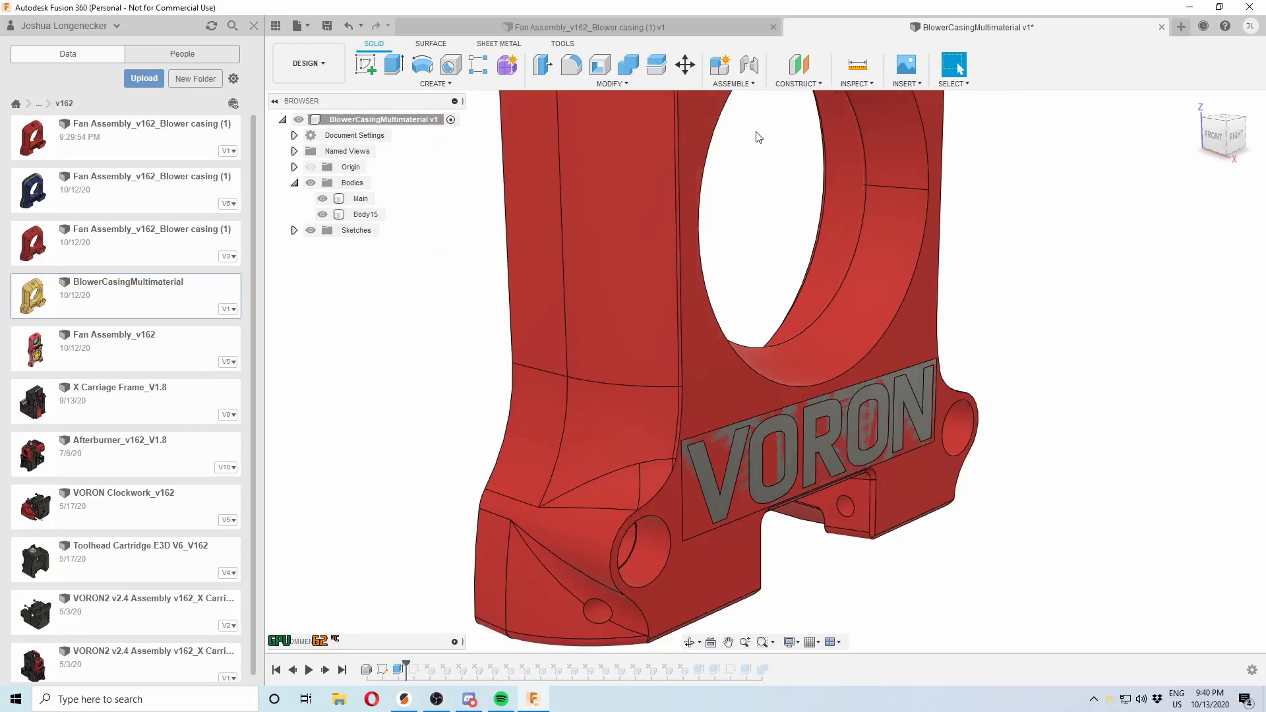
click(627, 69)
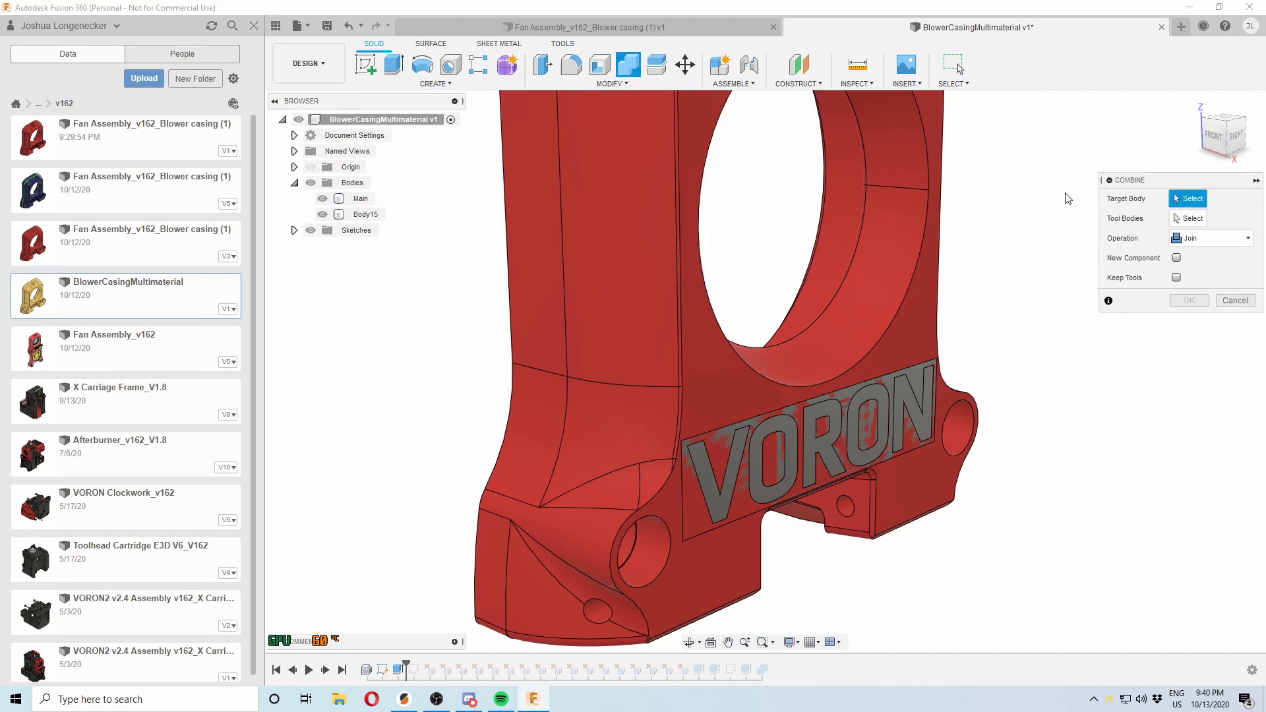
click(1204, 238)
click(1197, 271)
click(369, 214)
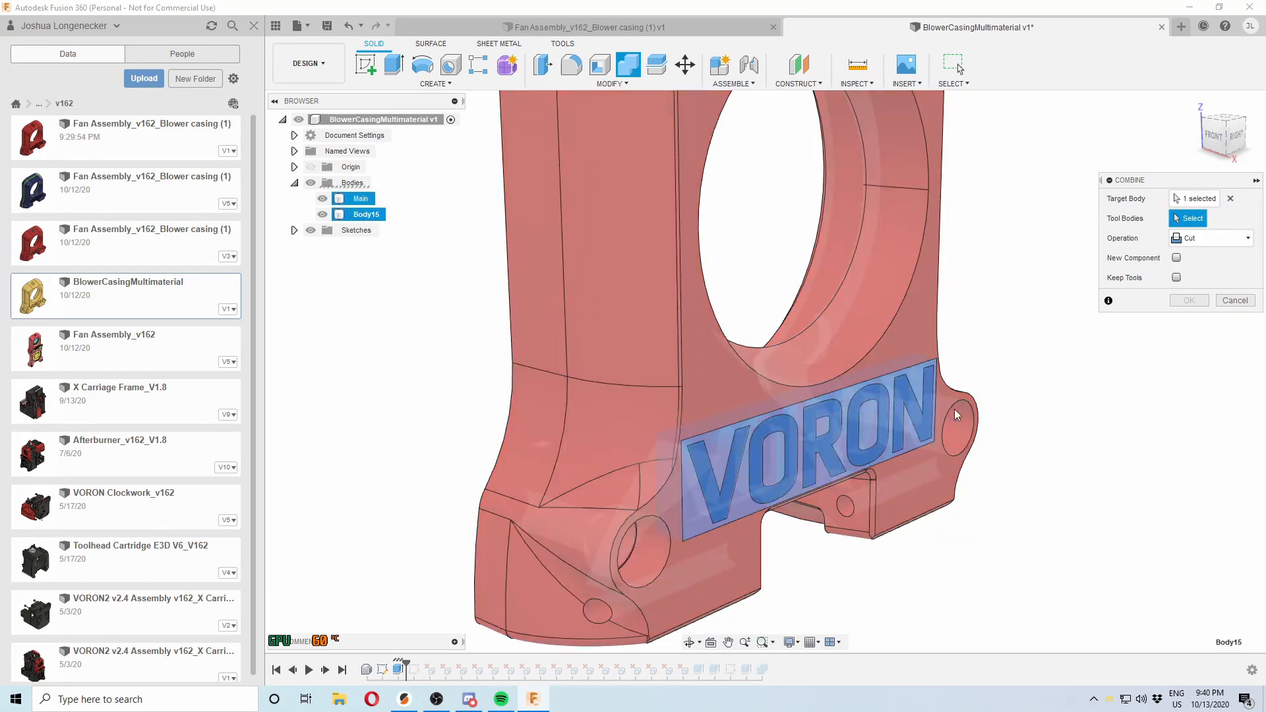
click(1196, 199)
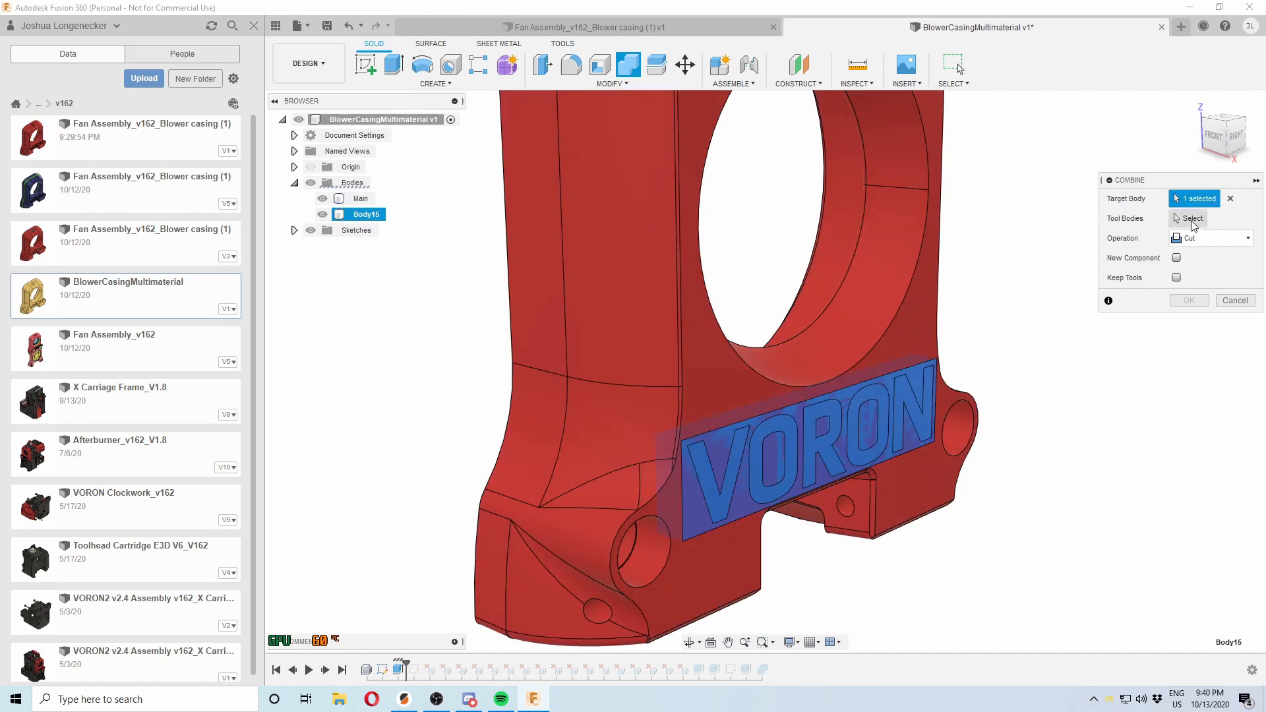
click(1191, 223)
click(904, 304)
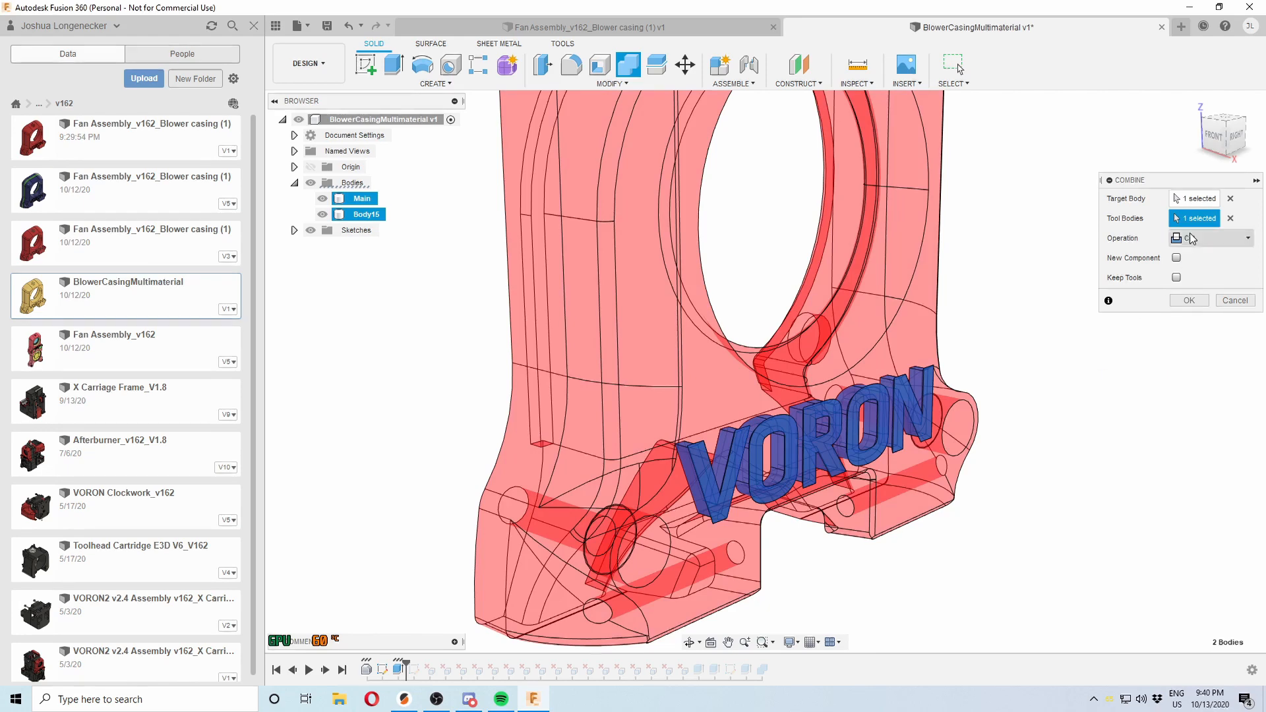
click(1176, 278)
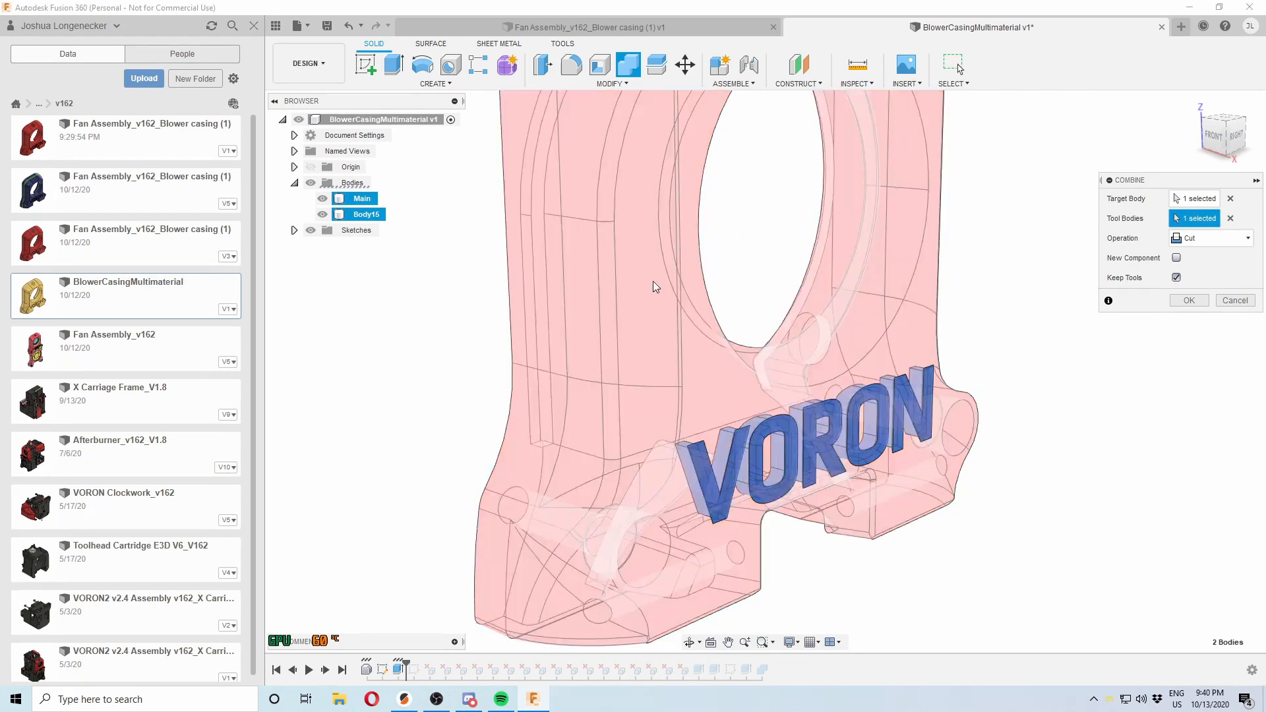
click(1180, 301)
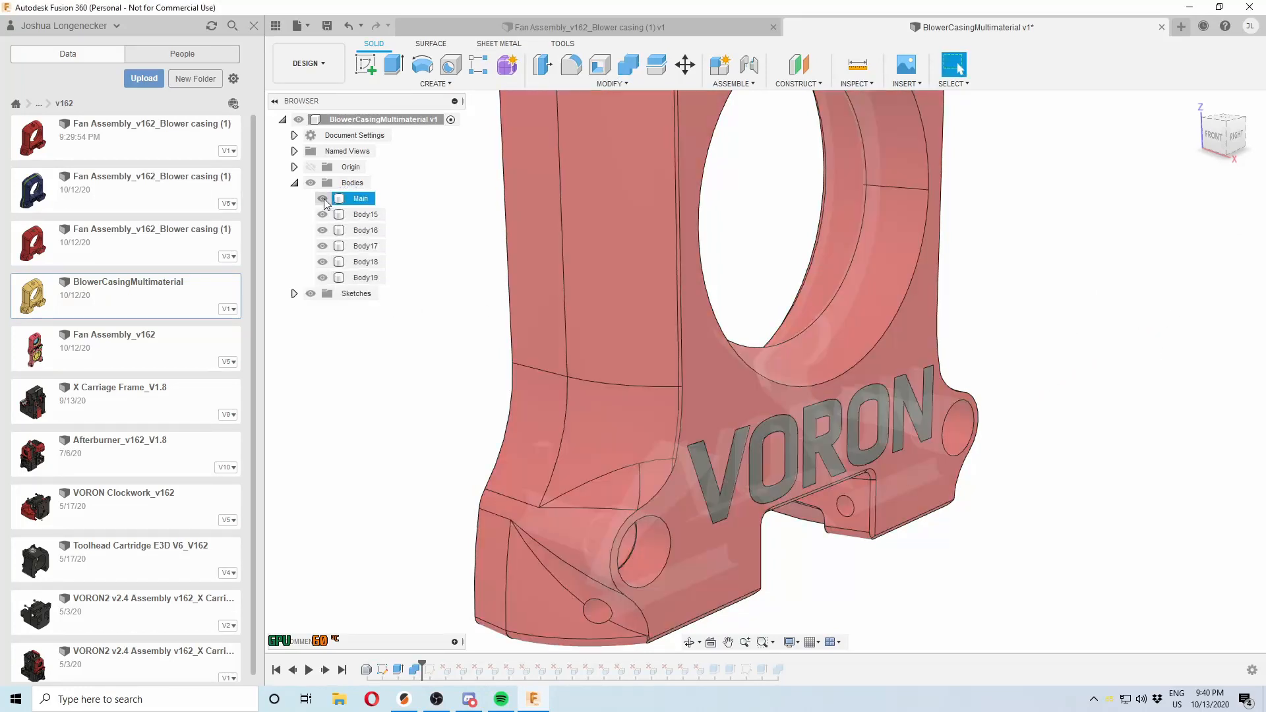
Hide the Main body and examine the separate VORON letter bodies from behind
click(323, 198)
shift+middle_drag(932, 371, 963, 508)
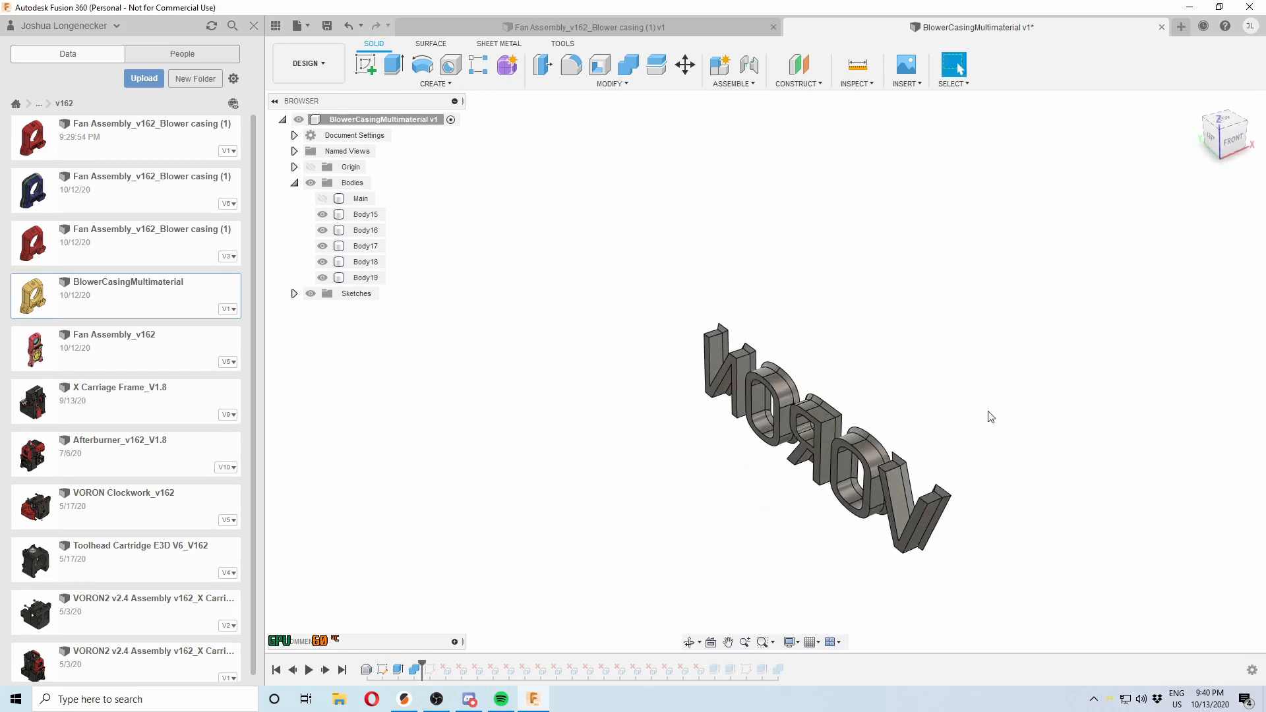
Roll the design history back to before the Combine cut and show the Main body
shift+middle_drag(990, 415, 777, 417)
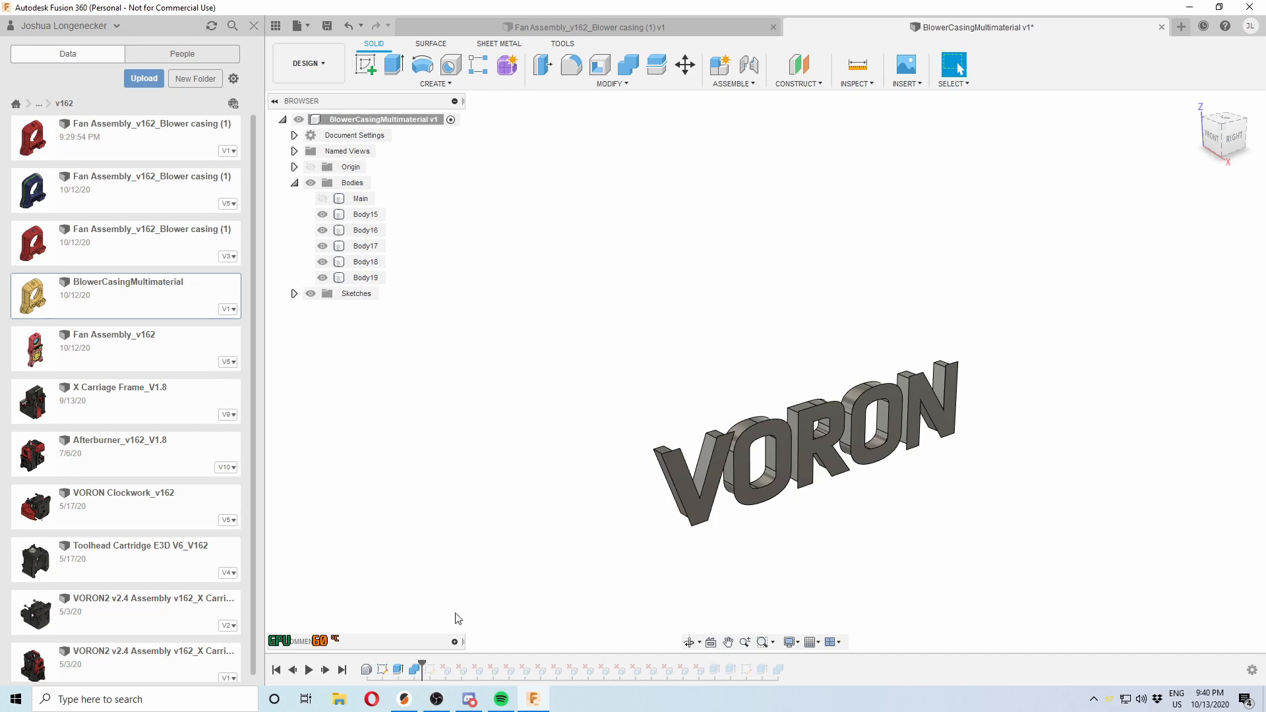
drag(426, 663, 406, 666)
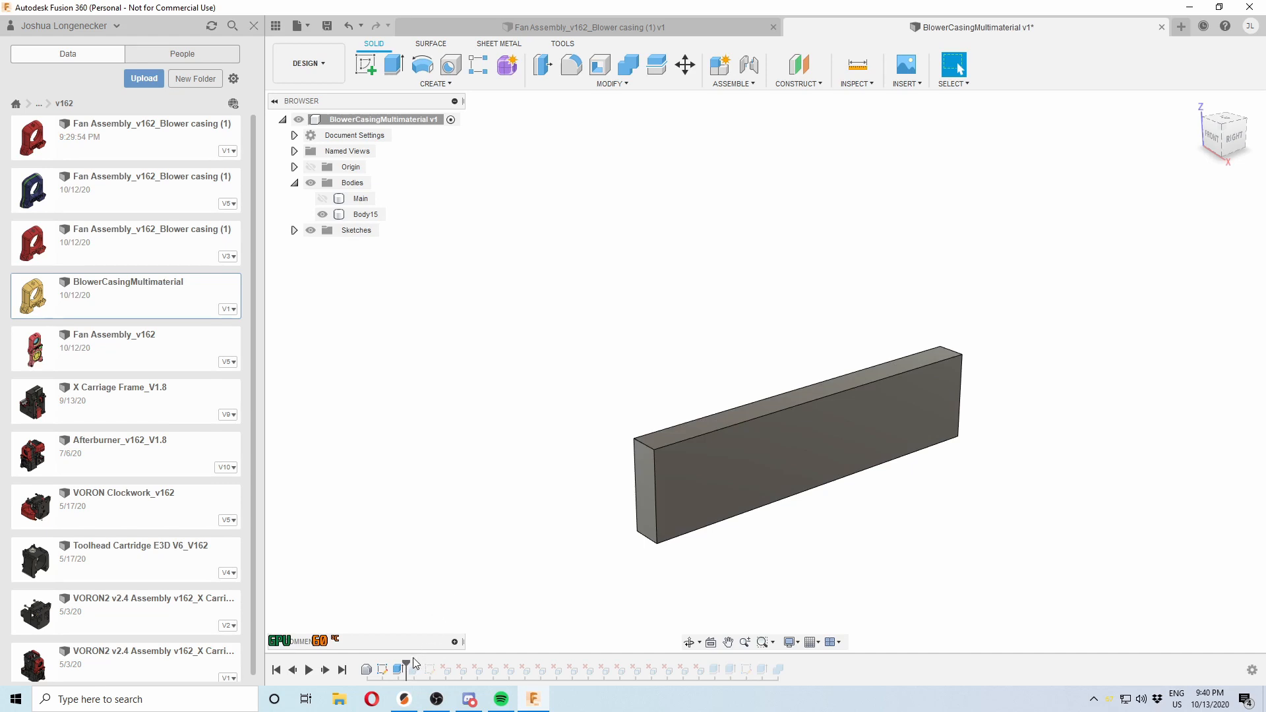
click(323, 199)
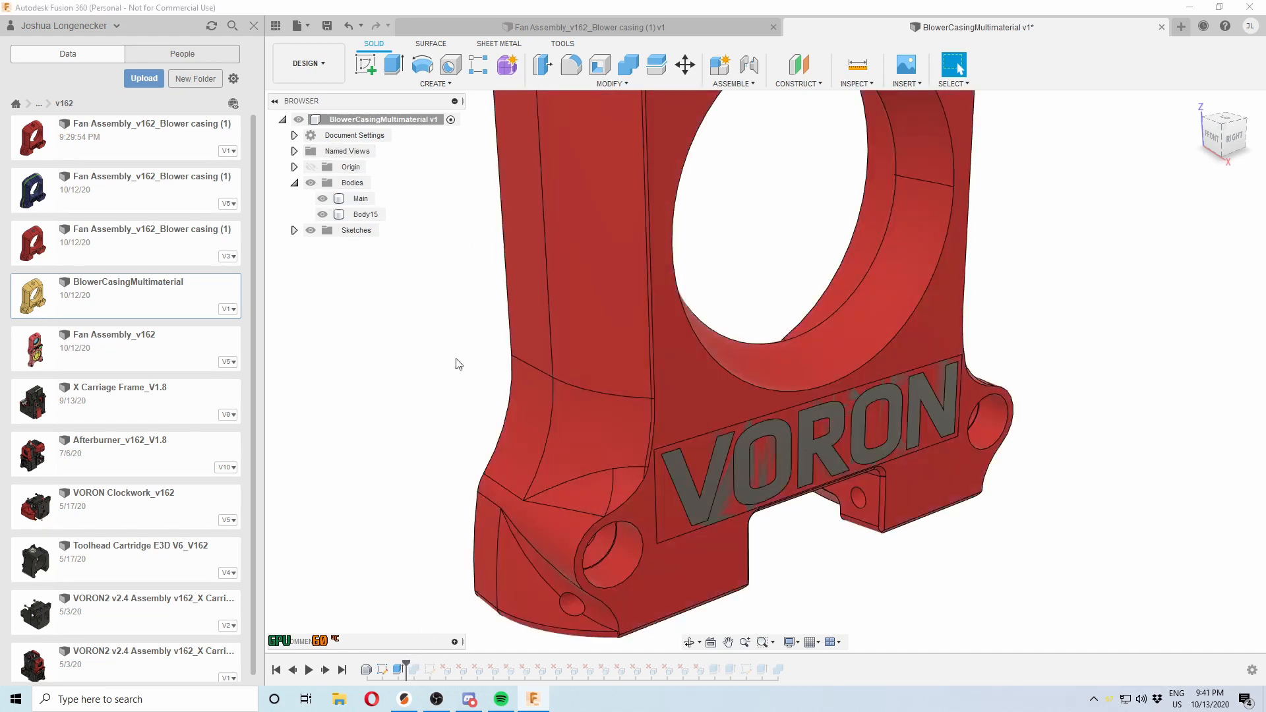
Edit the block's extrusion to Two Sides, with a Side 2 distance of -3.00 mm out of the casing face
right_click(382, 669)
click(428, 539)
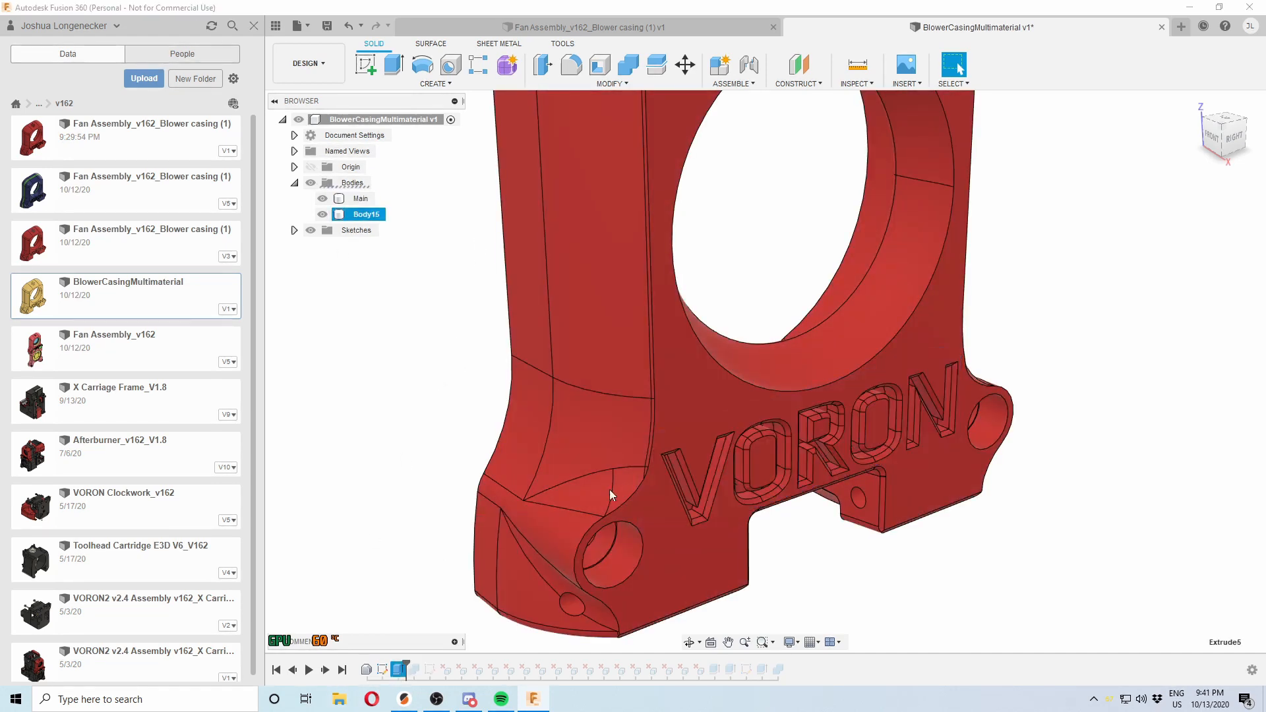
click(1207, 238)
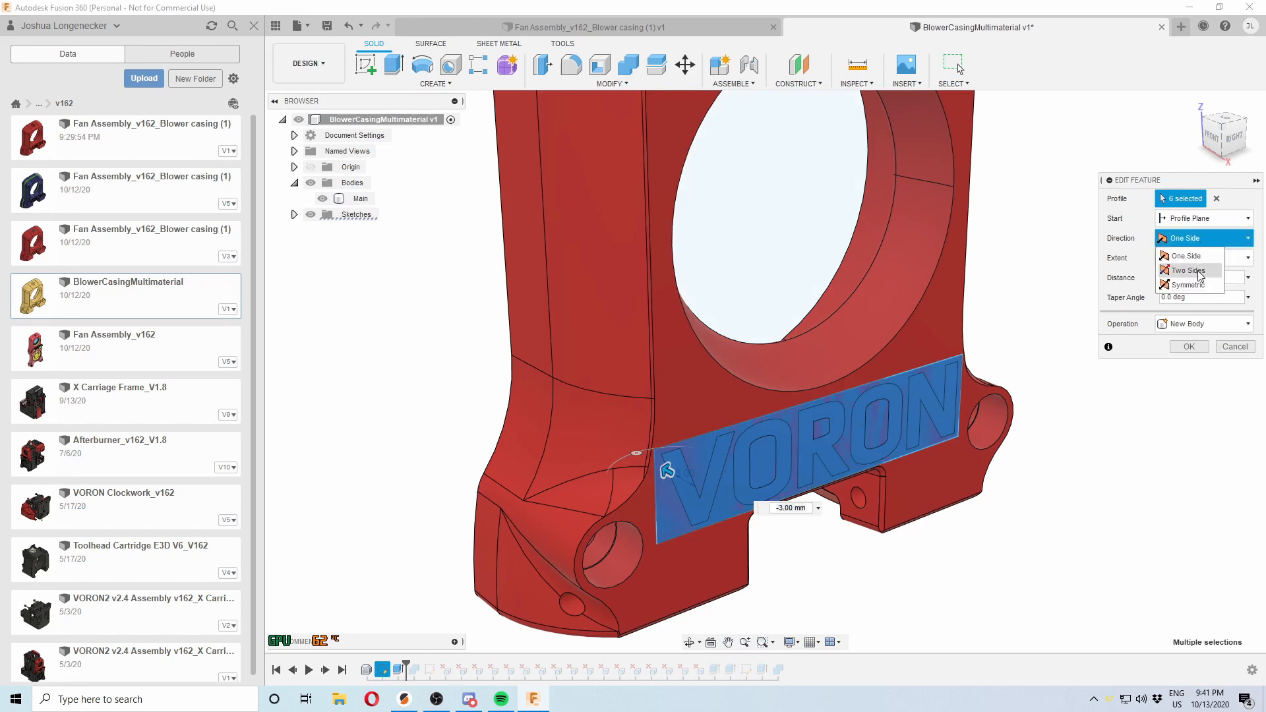
click(1190, 271)
drag(687, 482, 710, 494)
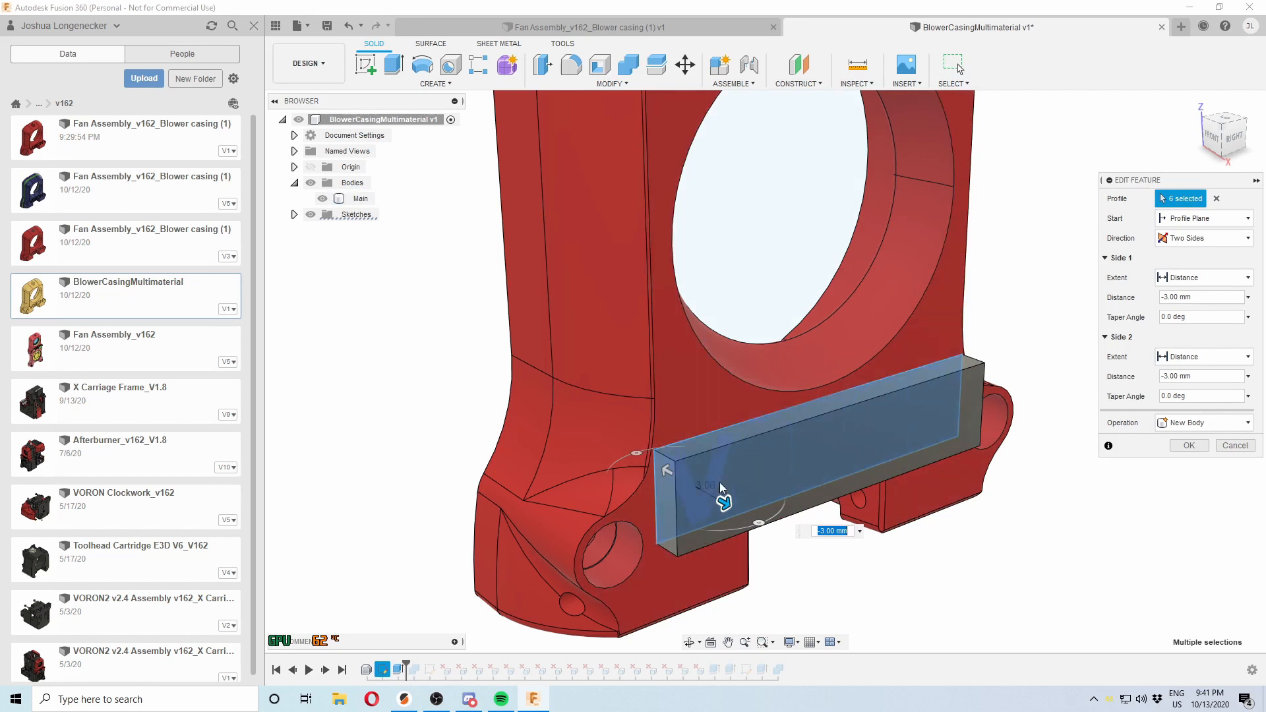
click(1189, 446)
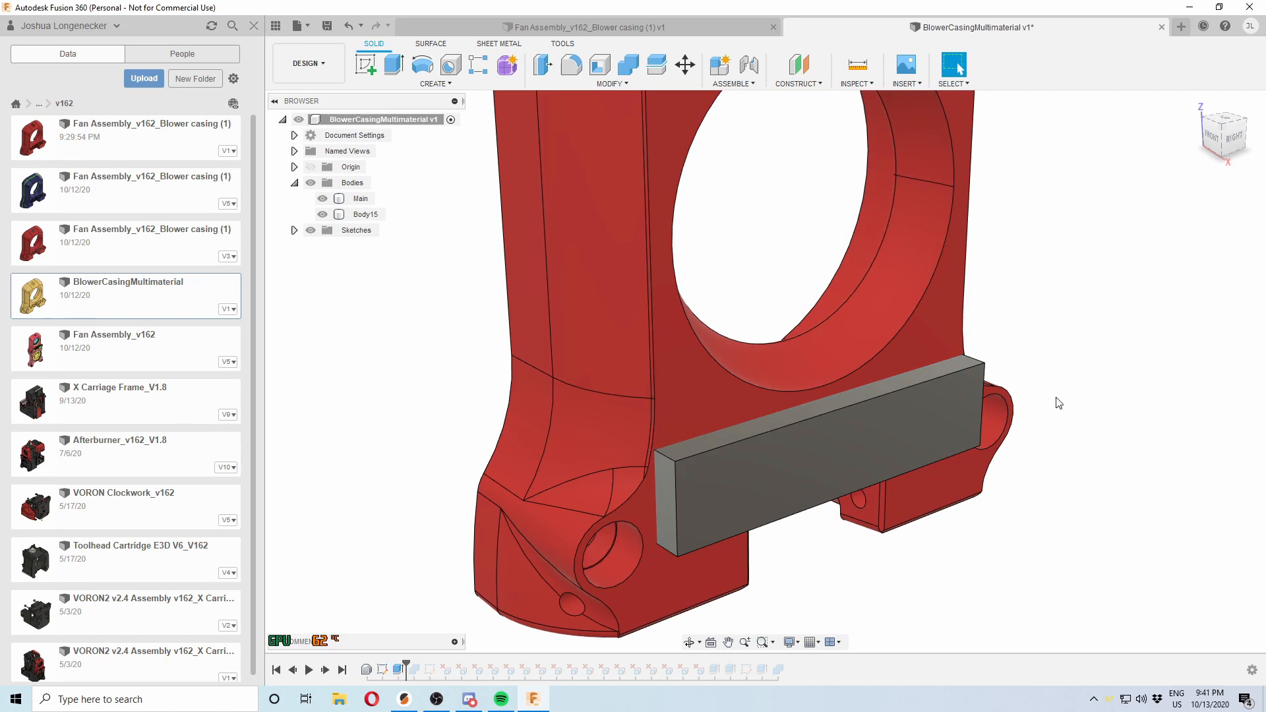
Roll the history forward past the Combine cut, hide Main and inspect the raised lettering on the block's back
drag(407, 664, 422, 664)
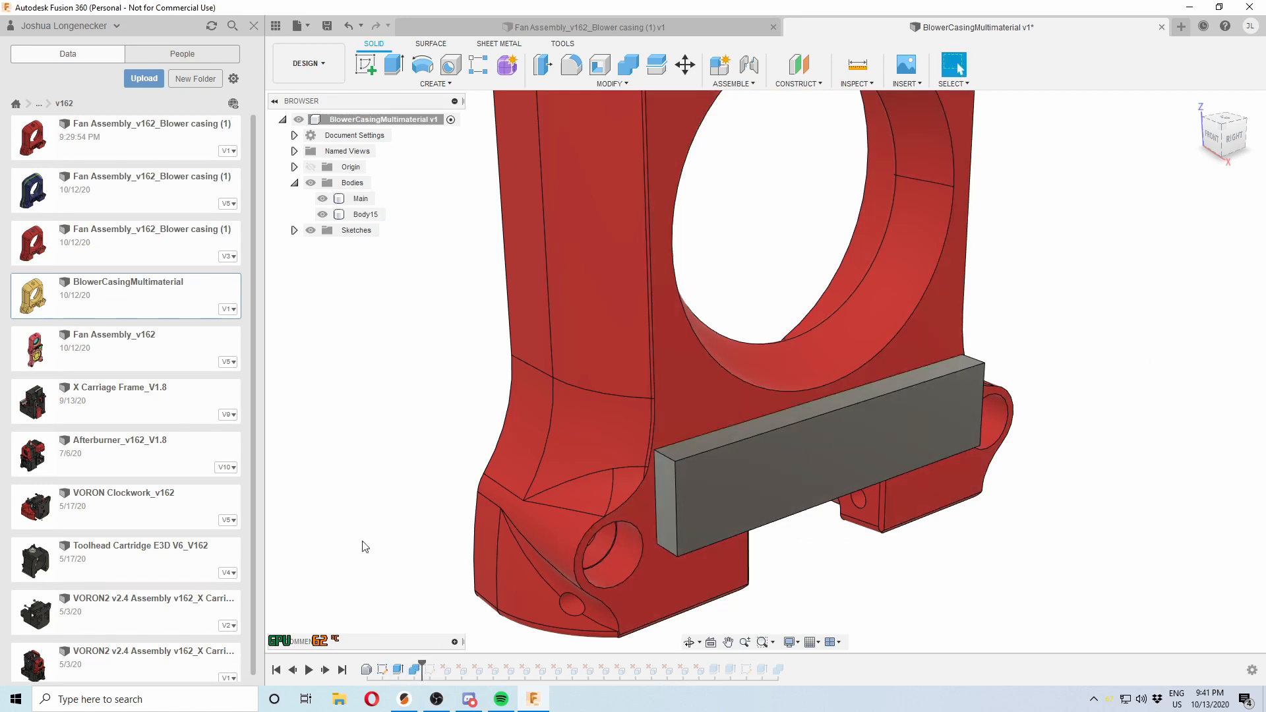
click(322, 199)
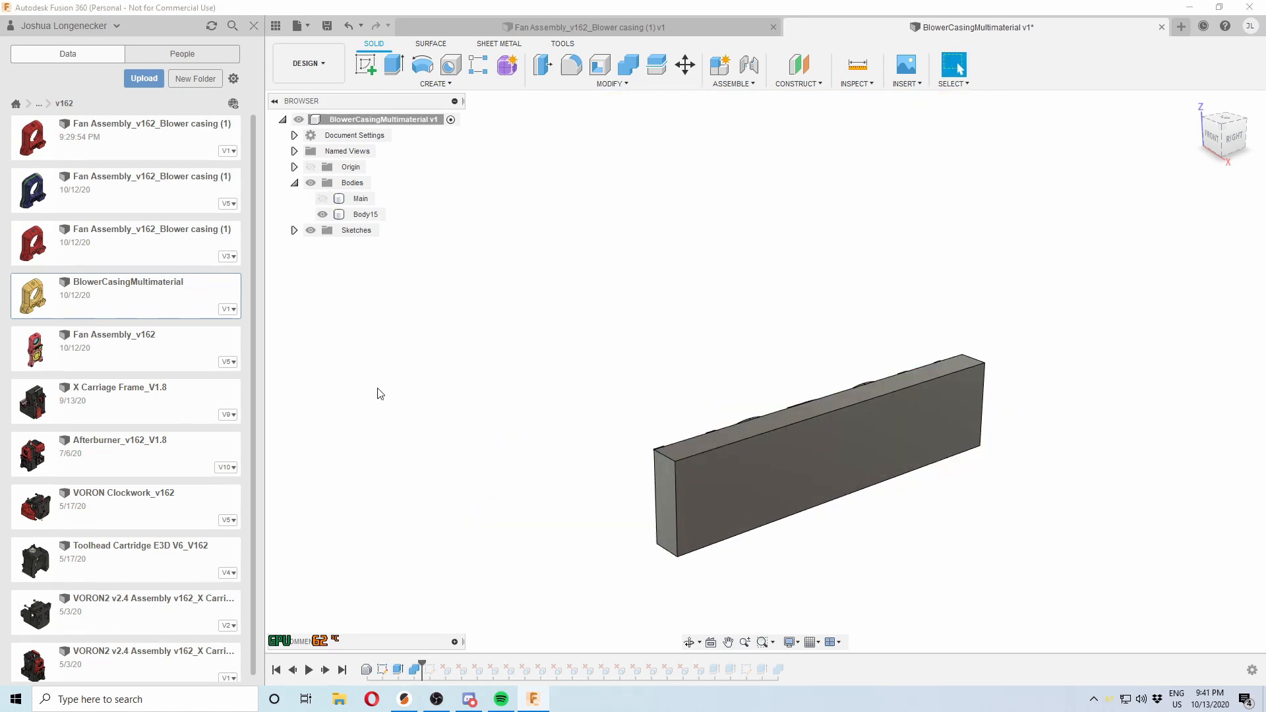
shift+middle_drag(393, 388, 582, 382)
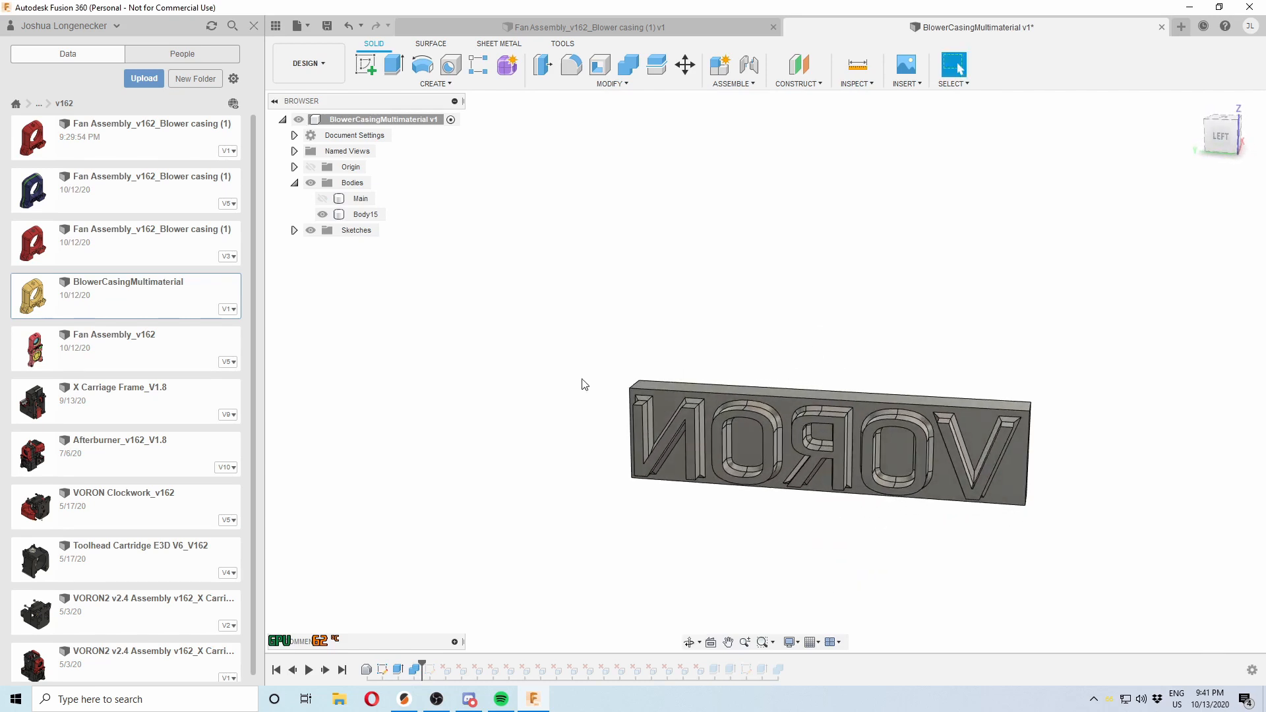
shift+middle_drag(729, 351, 599, 351)
Rename the lettering block body as Tool
click(366, 216)
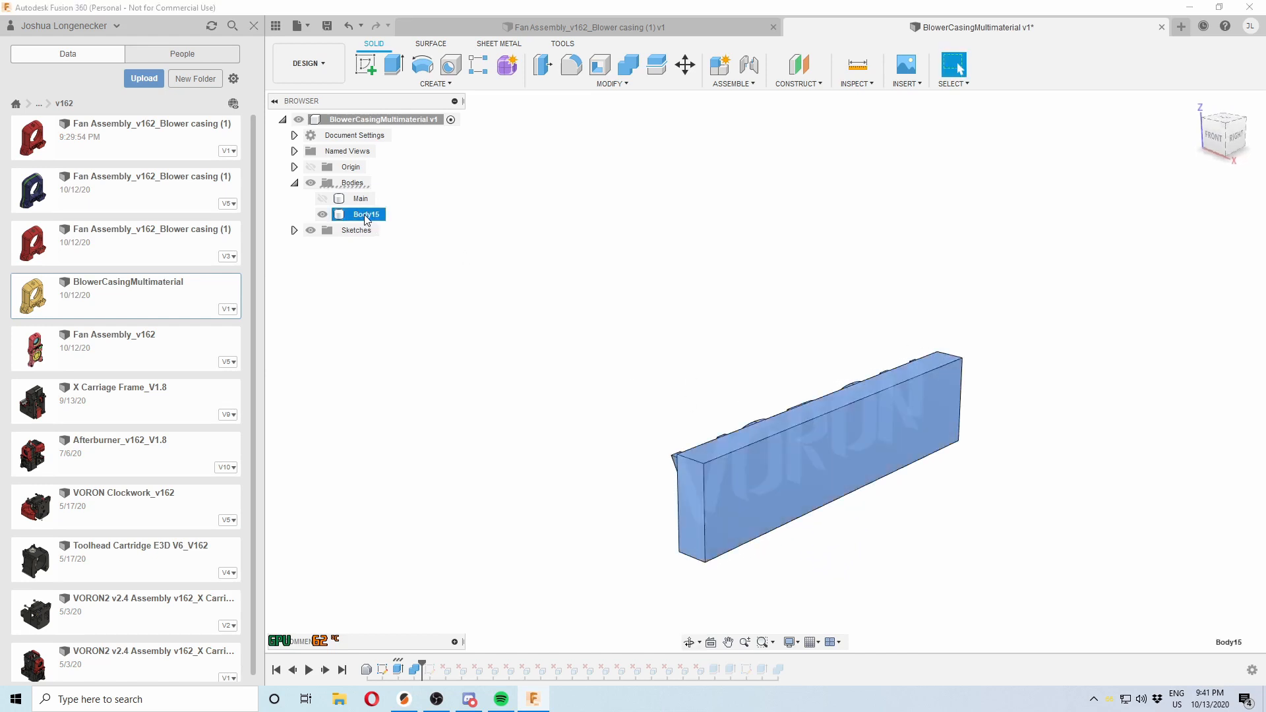
double_click(366, 217)
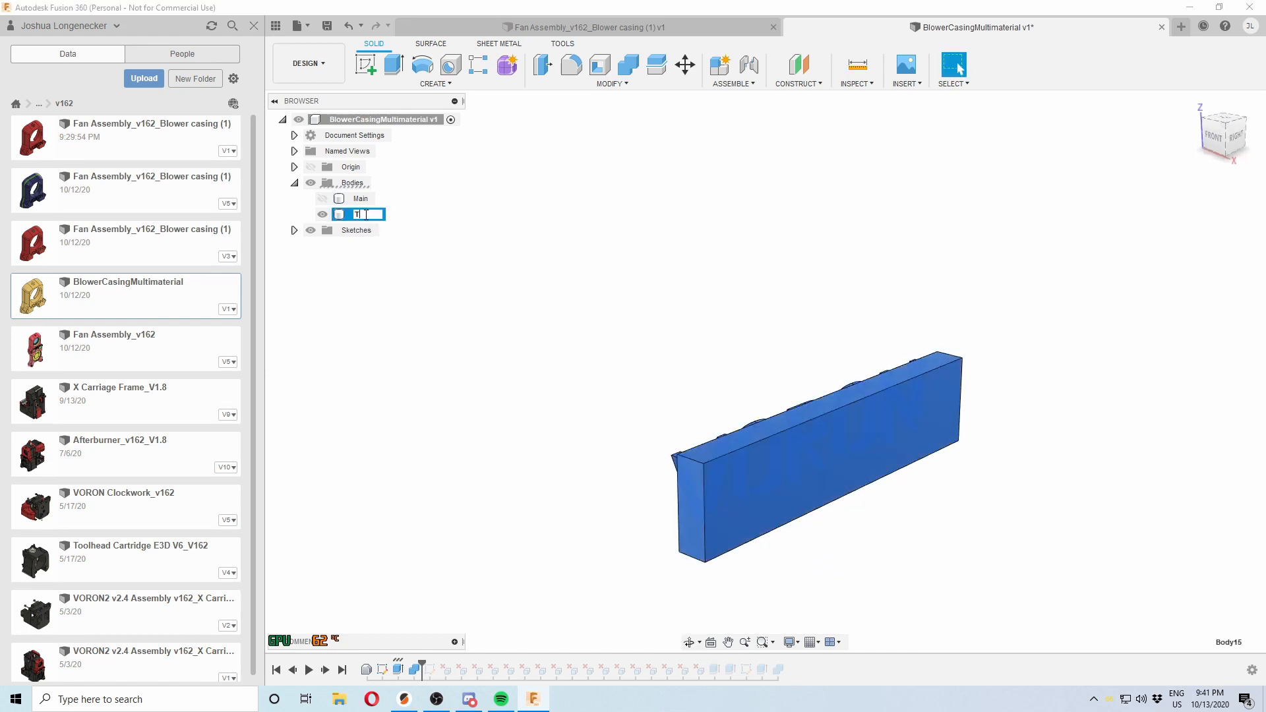
key(Return)
Show the Main body and hide the Tool body, exposing the recessed lettering
ctrl+click(359, 198)
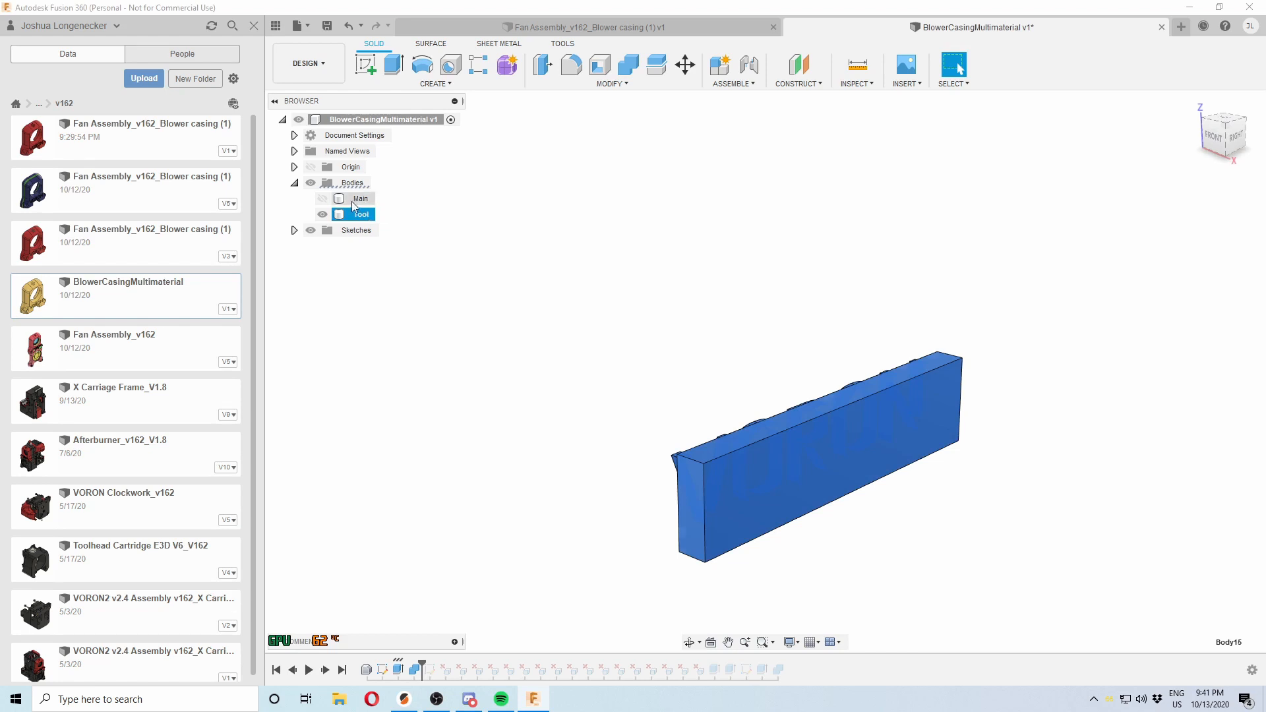
click(322, 198)
click(1059, 258)
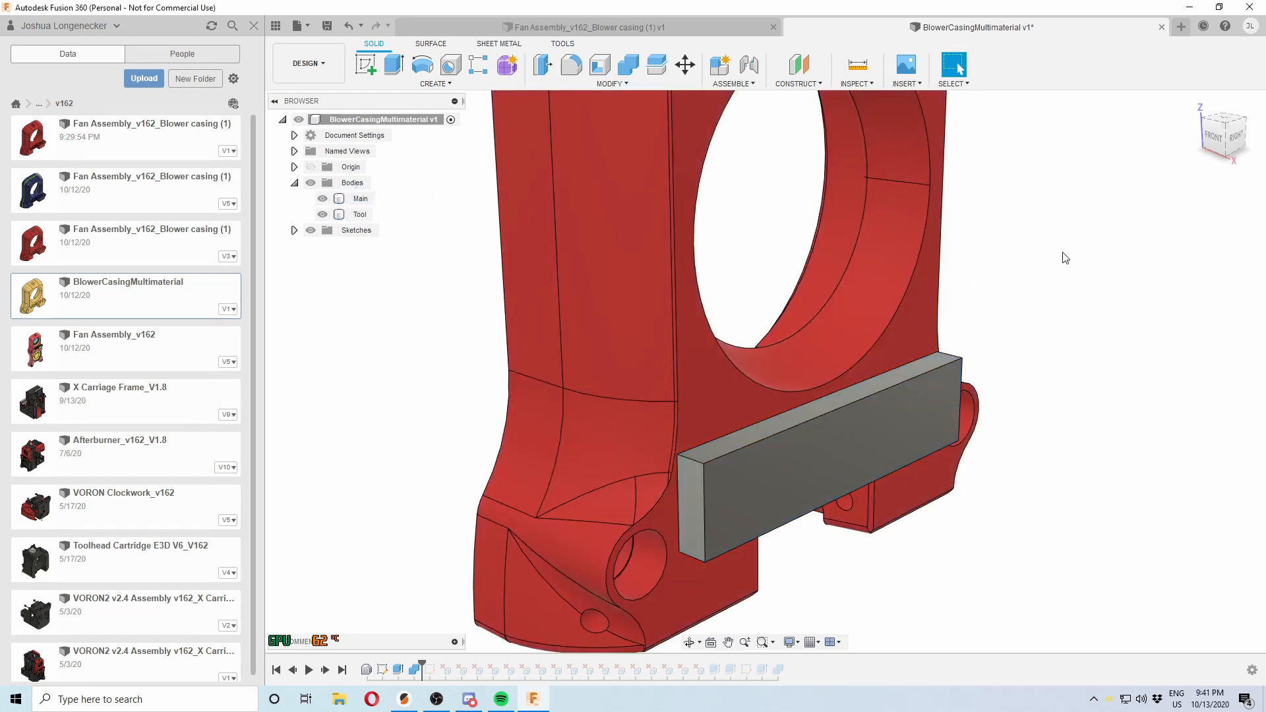
click(322, 214)
shift+middle_drag(1006, 366, 985, 368)
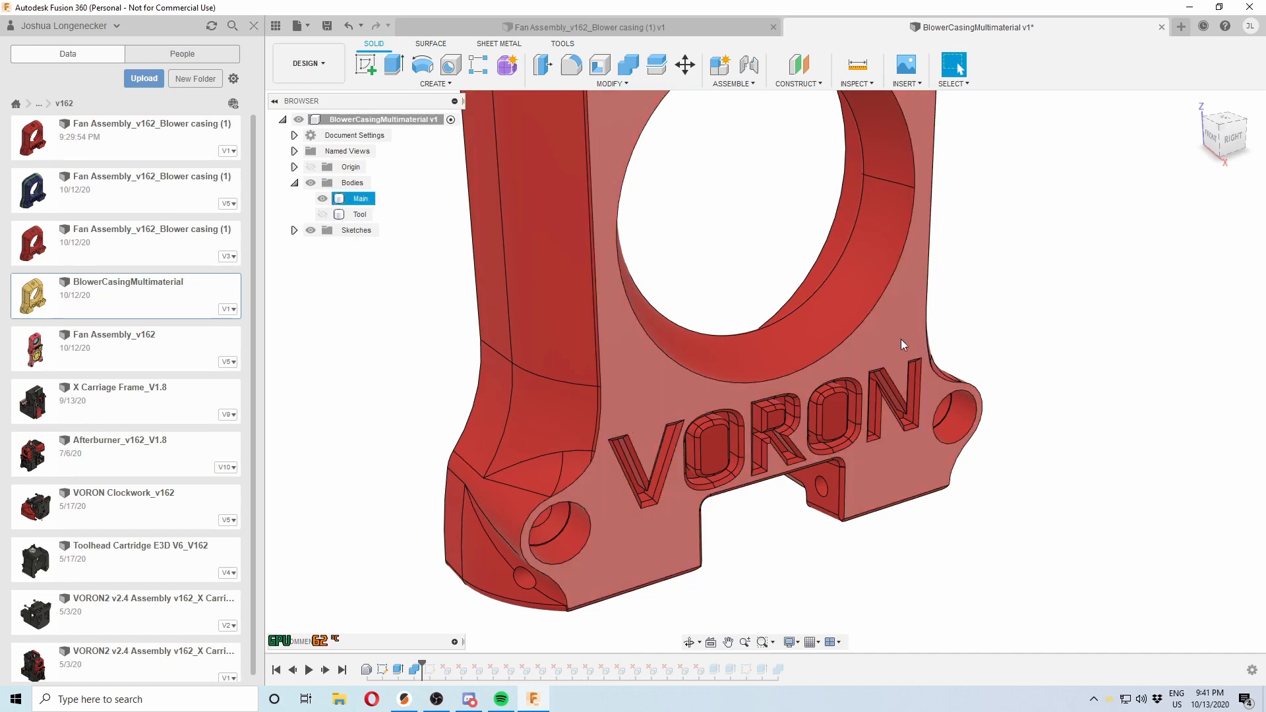
Create an offset plane -0.40 mm from the casing face that carries the VORON lettering
click(900, 340)
click(797, 77)
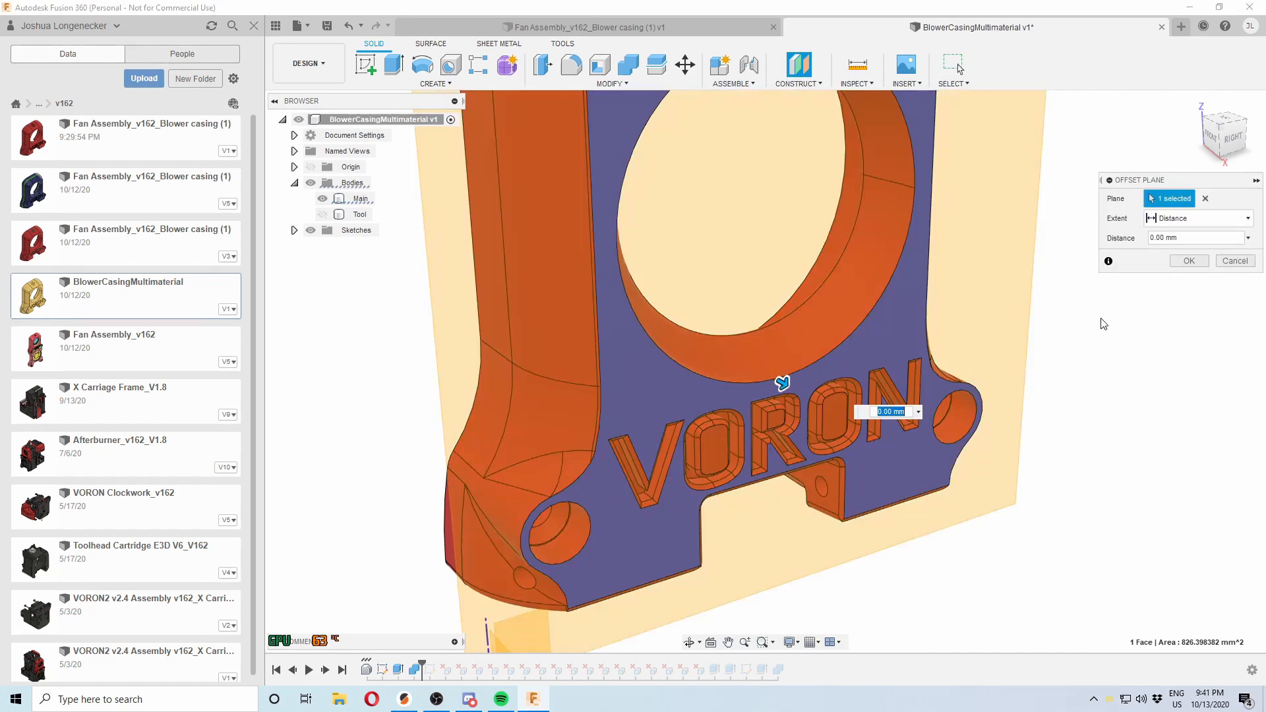
shift+middle_drag(1106, 330, 1127, 325)
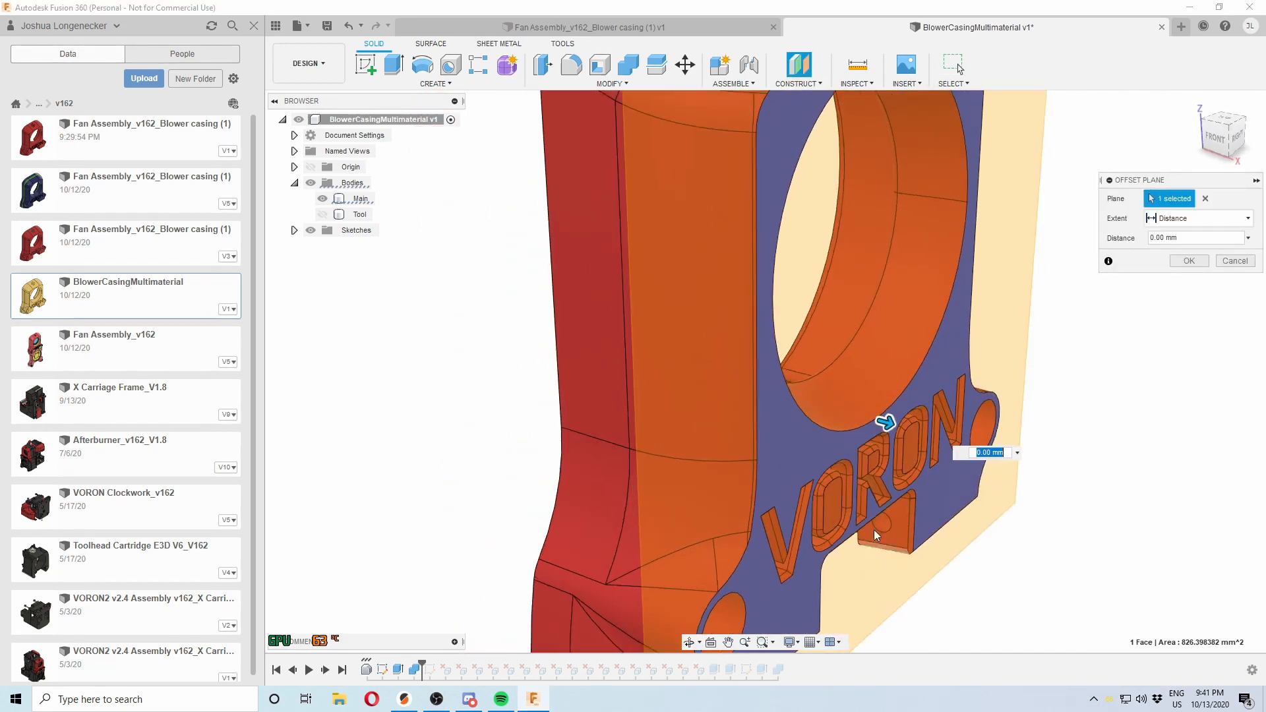
scroll(881, 510, down, 3)
scroll(882, 509, up, 7)
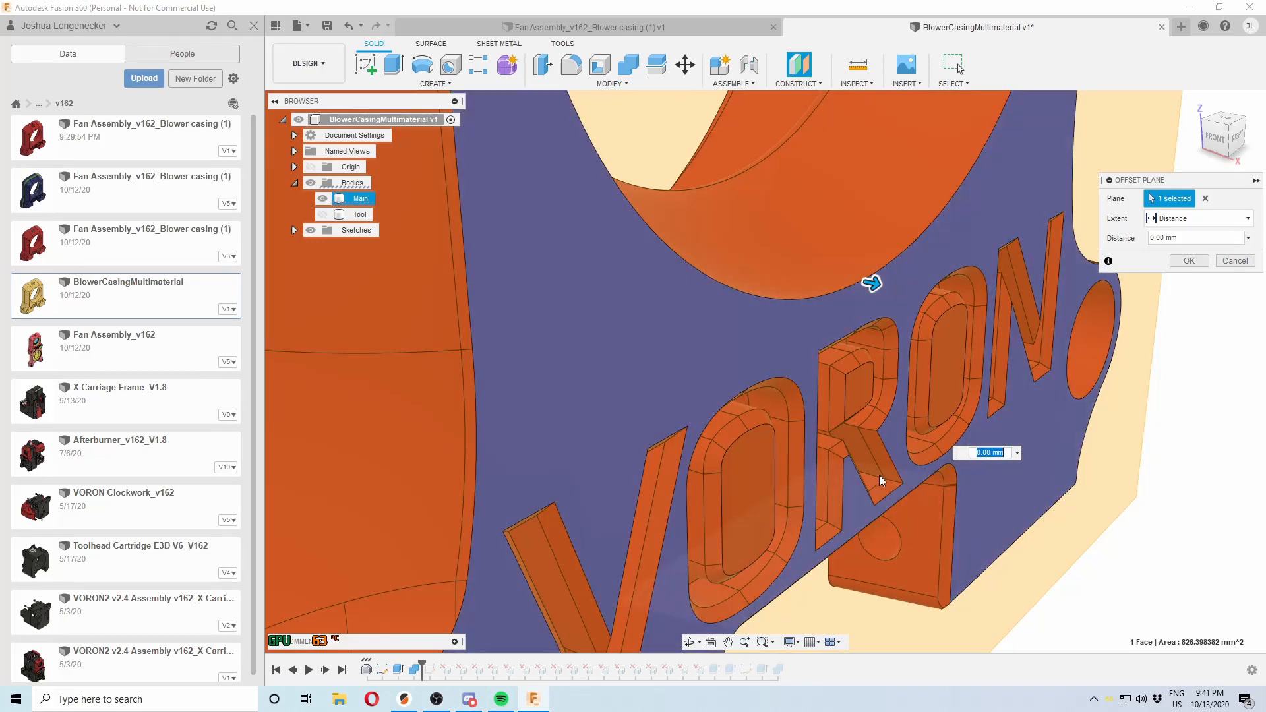
click(882, 478)
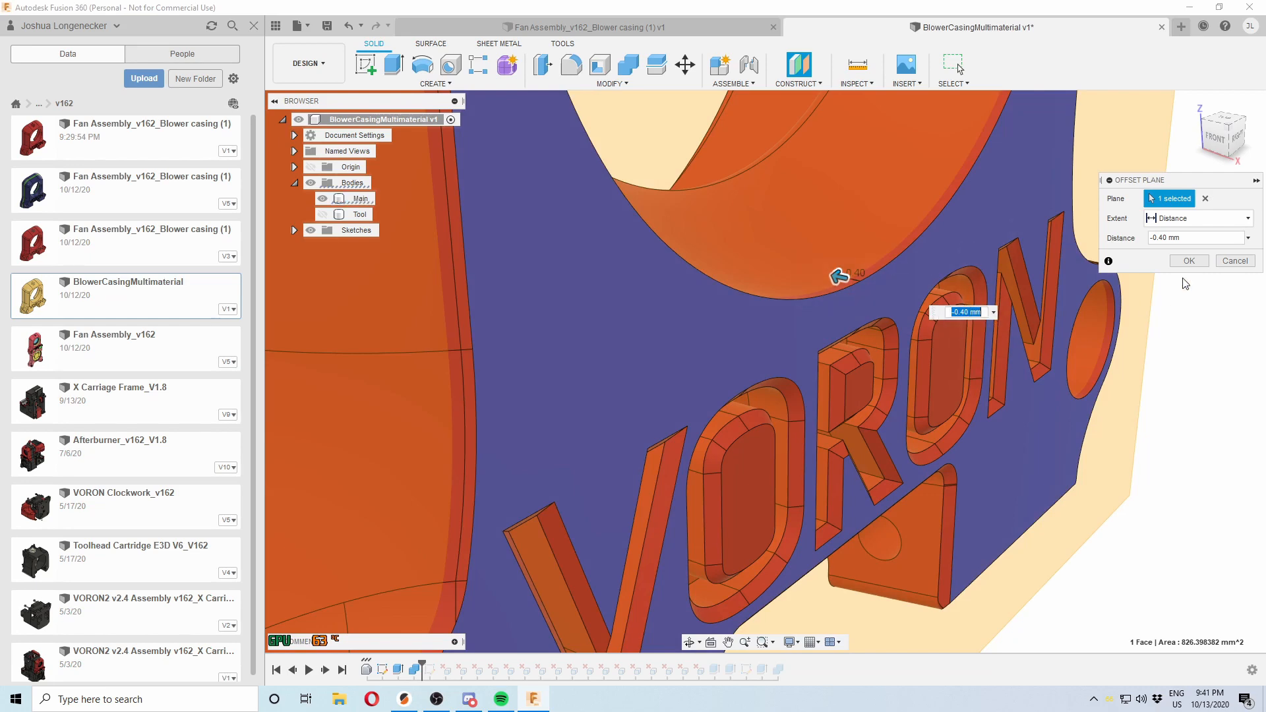
click(1189, 261)
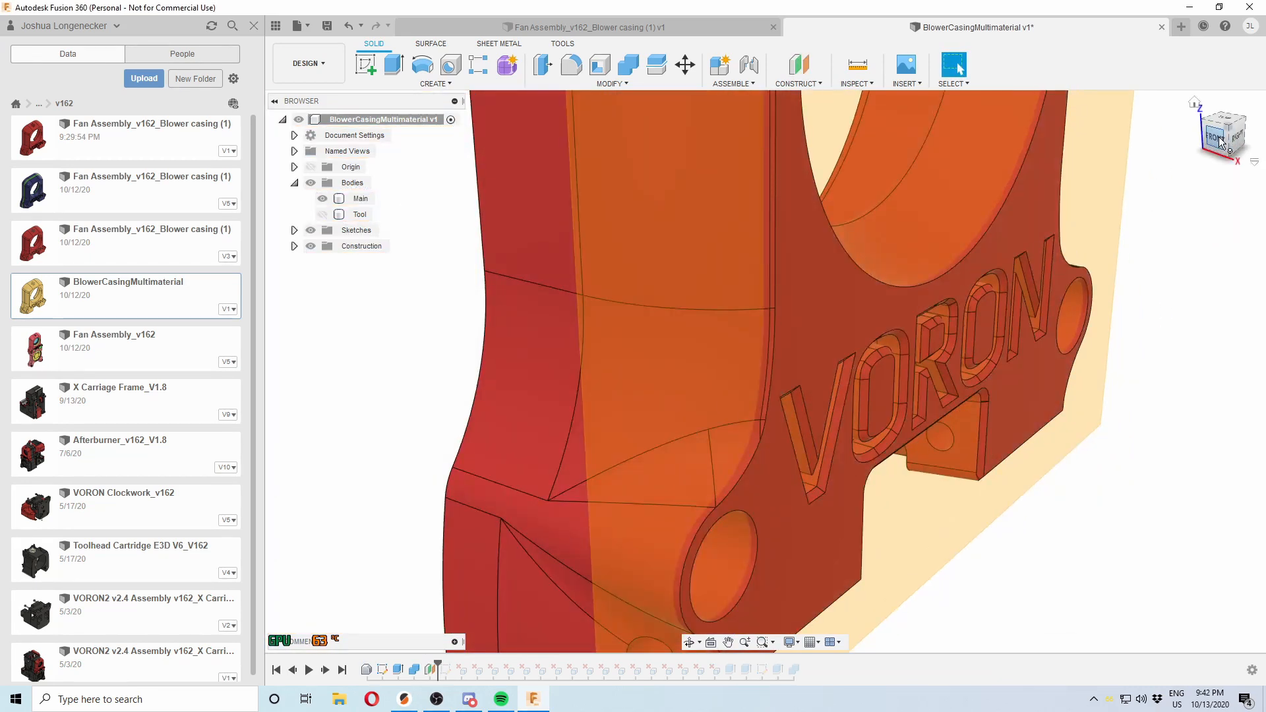
Switch the camera to orthographic and examine the offset plane's depth from the front and within the recessed lettering
click(1218, 139)
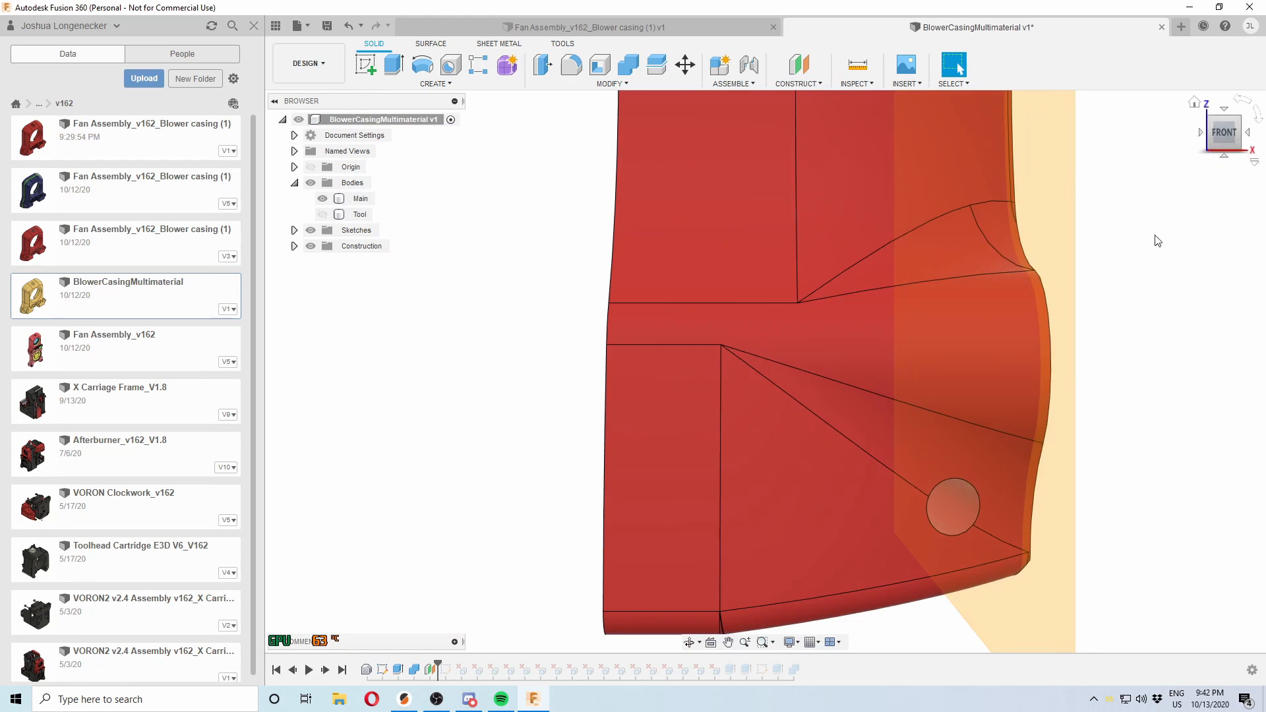
click(791, 642)
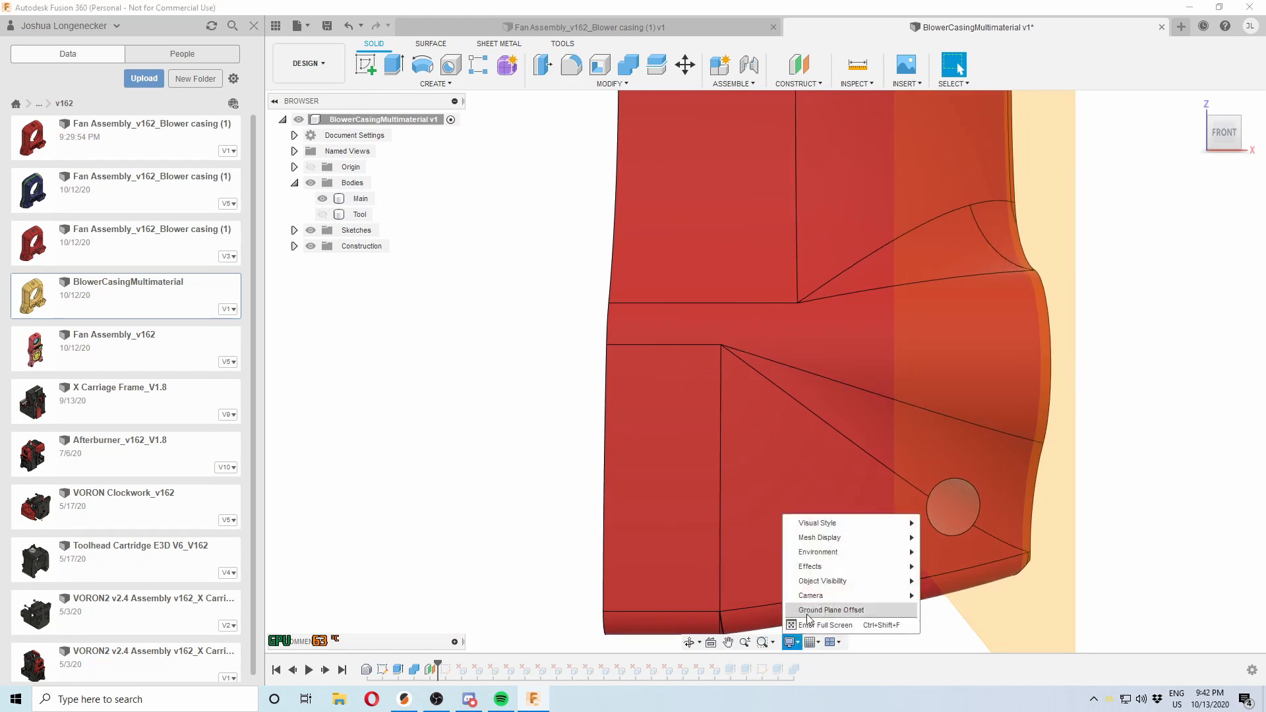
mouse_move(857, 595)
click(952, 596)
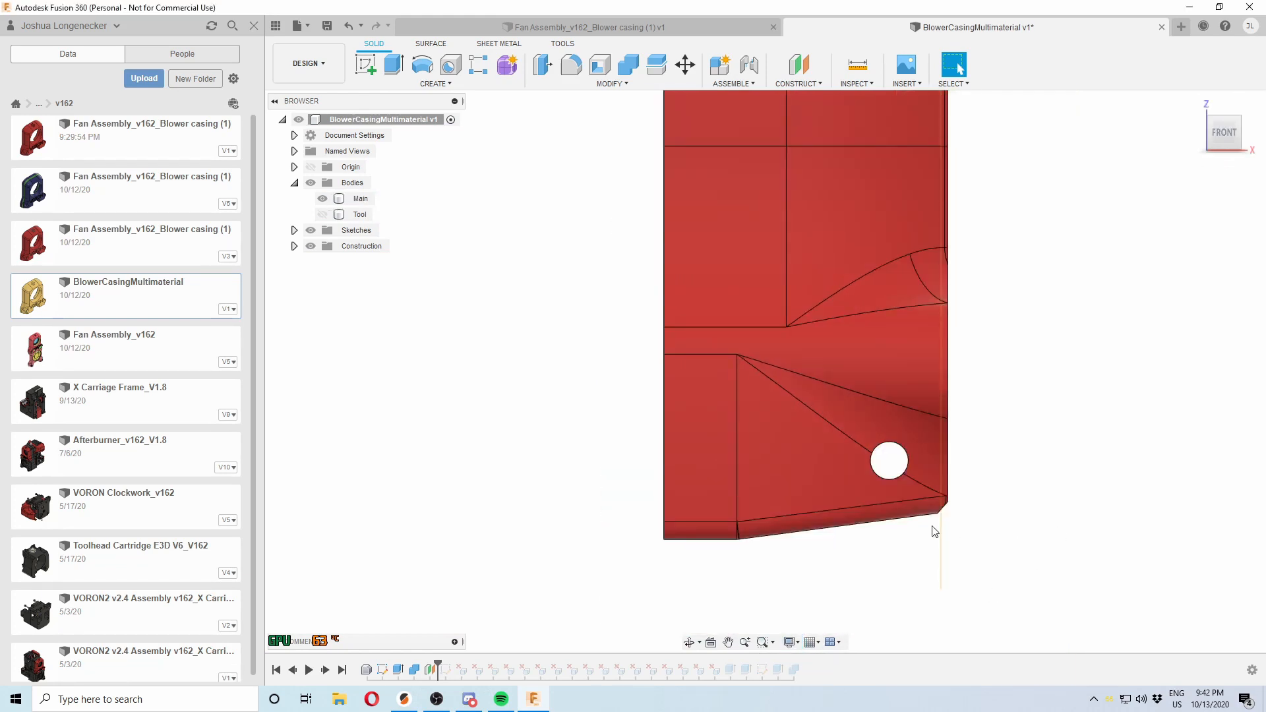
scroll(956, 365, up, 2)
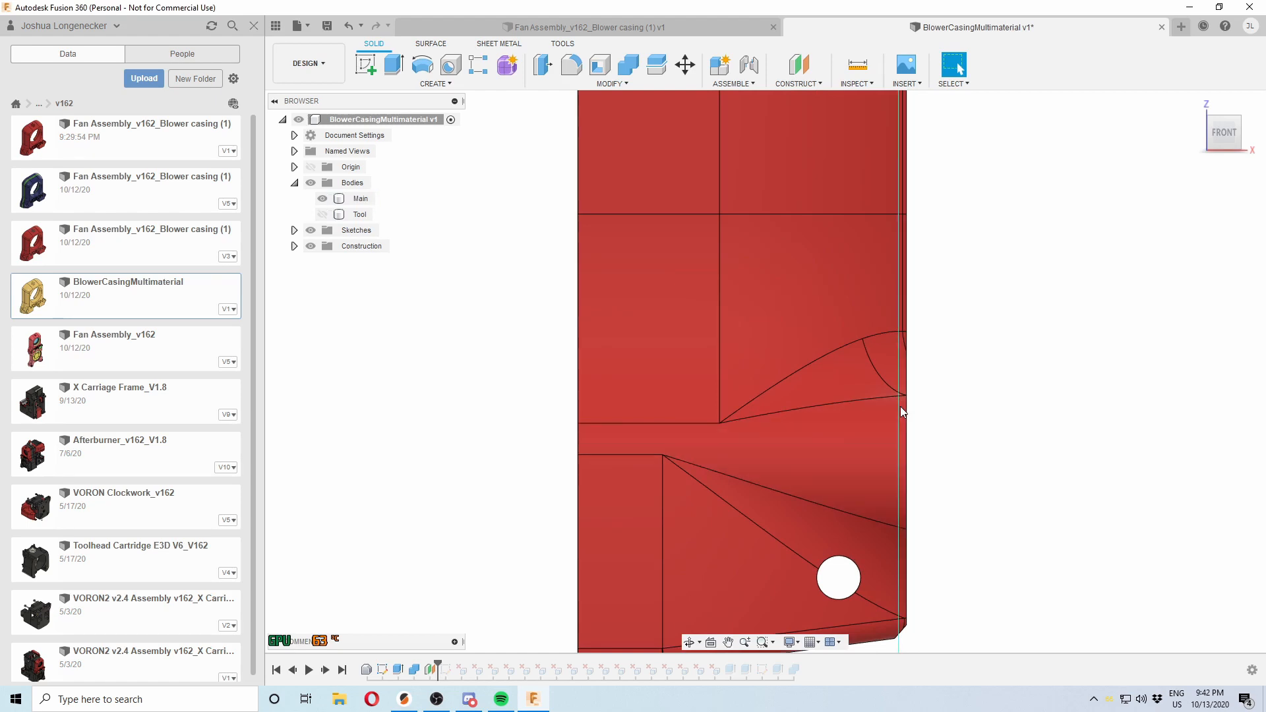
shift+middle_drag(892, 409, 1049, 412)
shift+middle_drag(940, 416, 926, 418)
scroll(598, 503, down, 3)
scroll(1035, 391, up, 5)
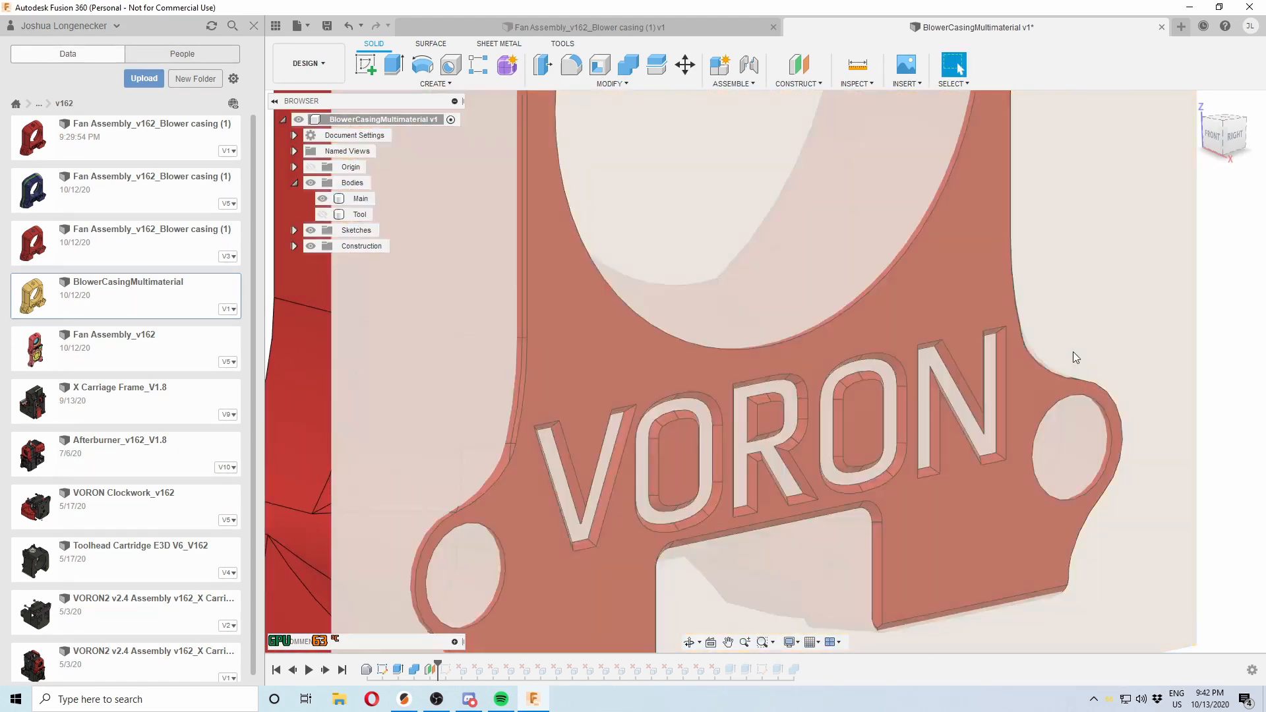
scroll(1062, 364, down, 3)
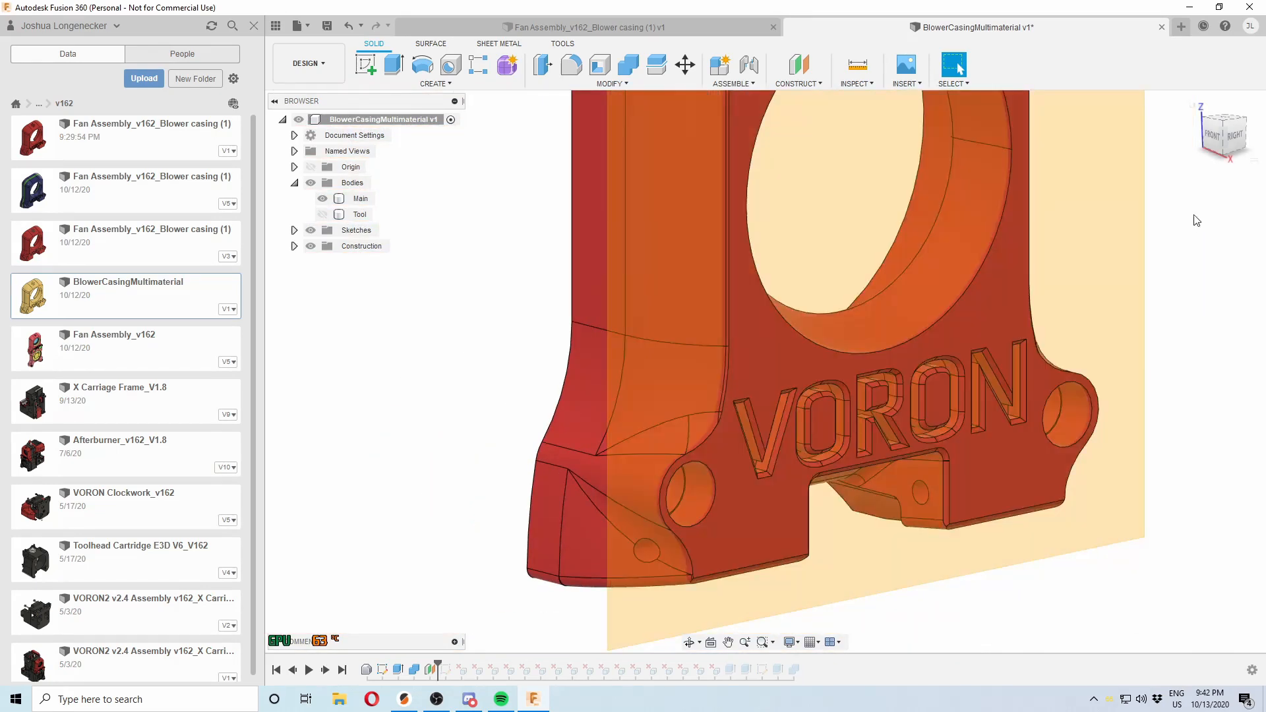
Start a sketch on the offset plane and draw a two-point rectangle closely enclosing the VORON lettering
click(1068, 271)
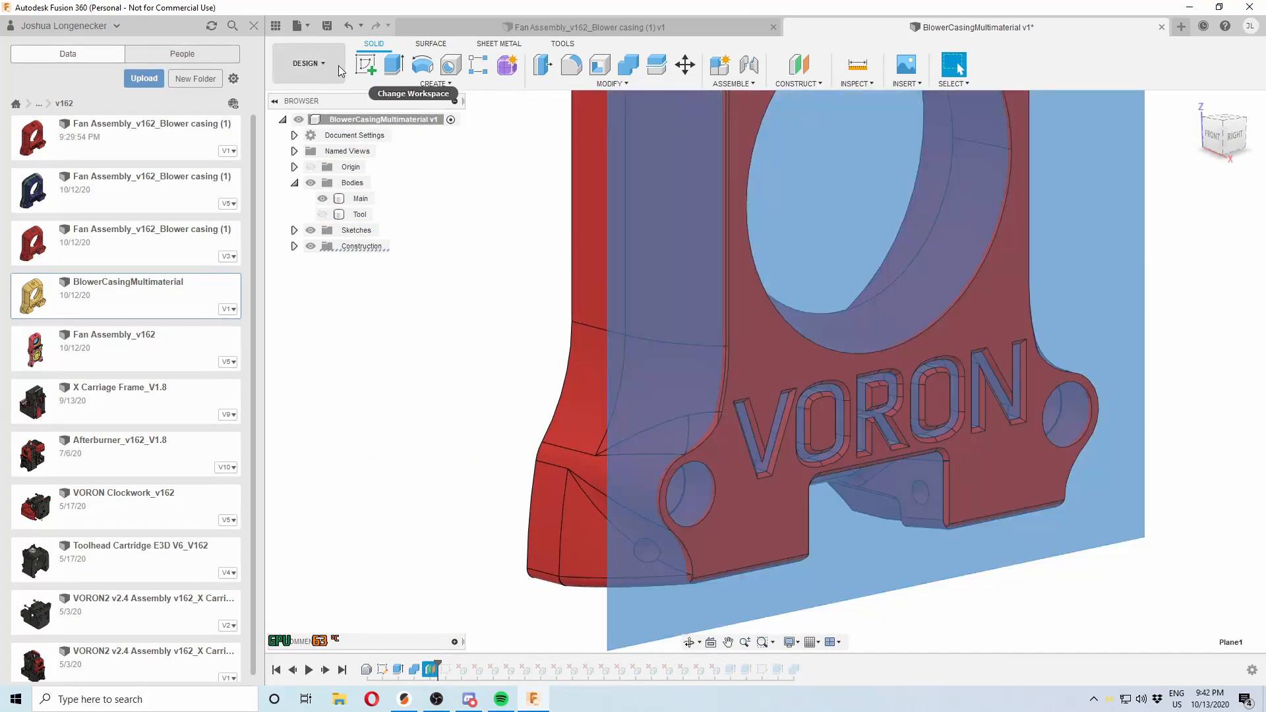
click(365, 64)
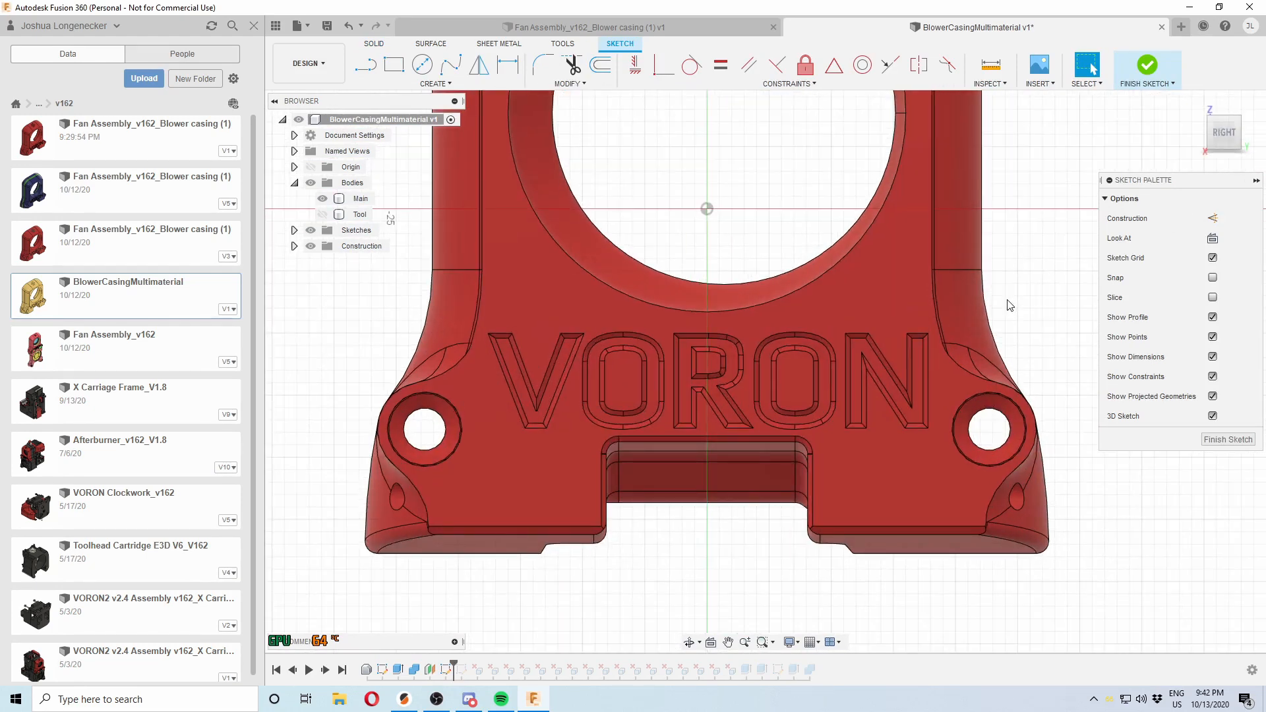
key(r)
scroll(499, 339, up, 3)
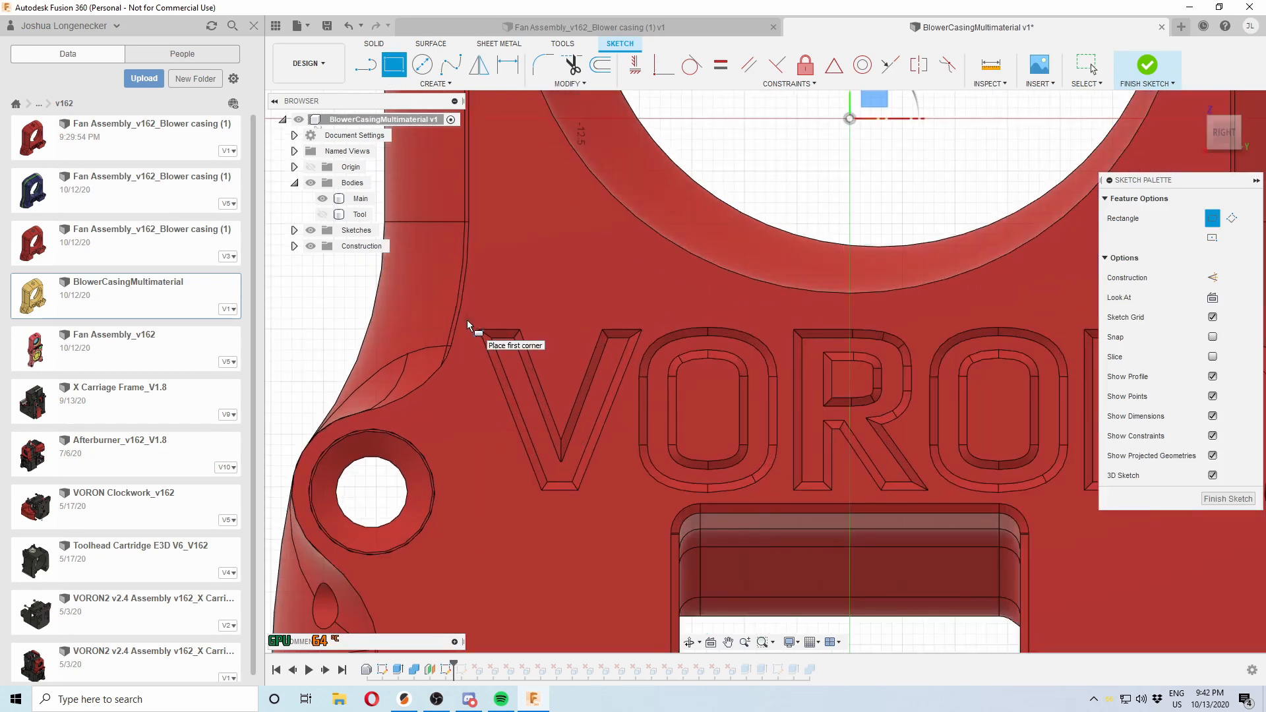
click(468, 323)
scroll(461, 358, down, 4)
scroll(829, 429, up, 5)
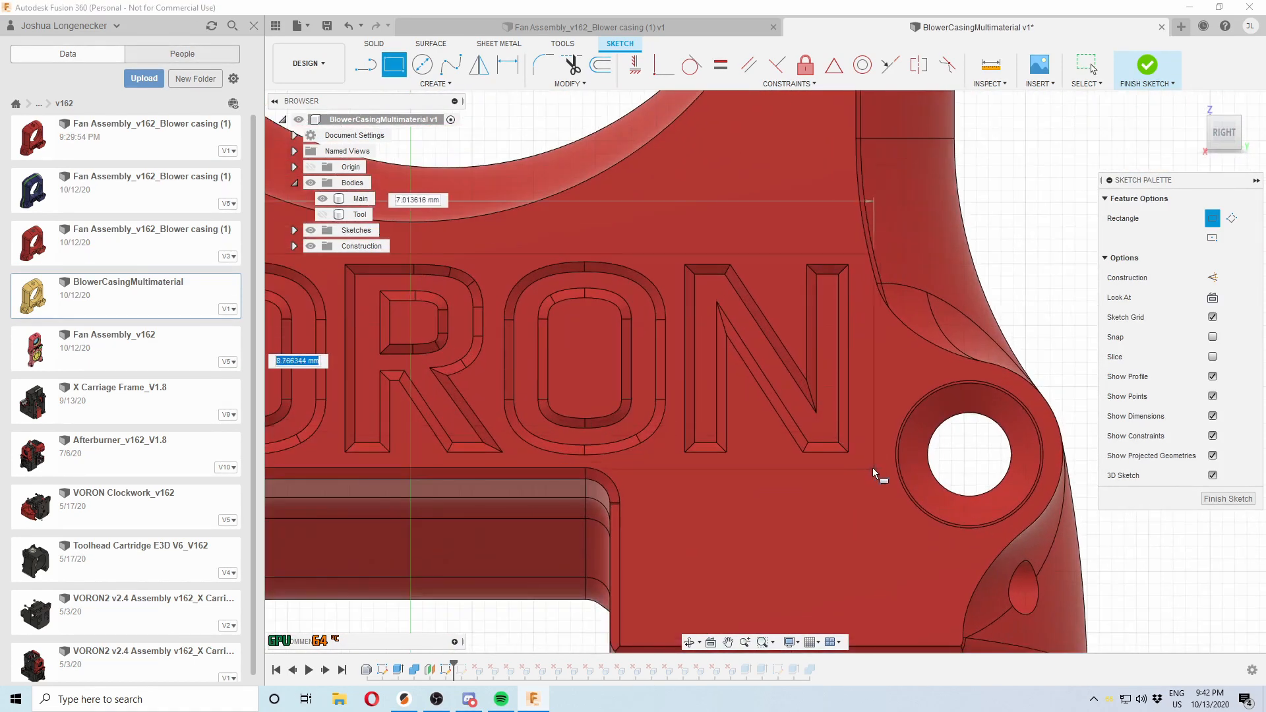
click(860, 462)
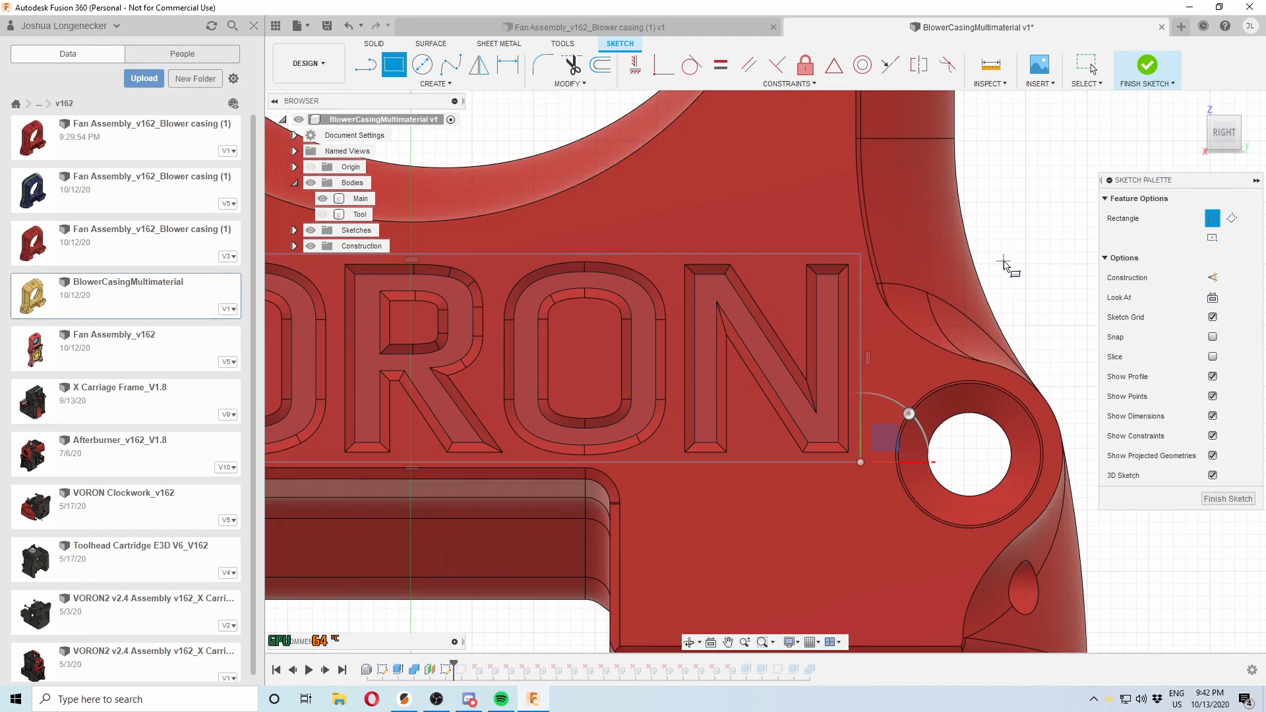
Dimension the horizontal gap between the final N's outer edge and the adjacent side of the rectangle
scroll(1003, 267, down, 2)
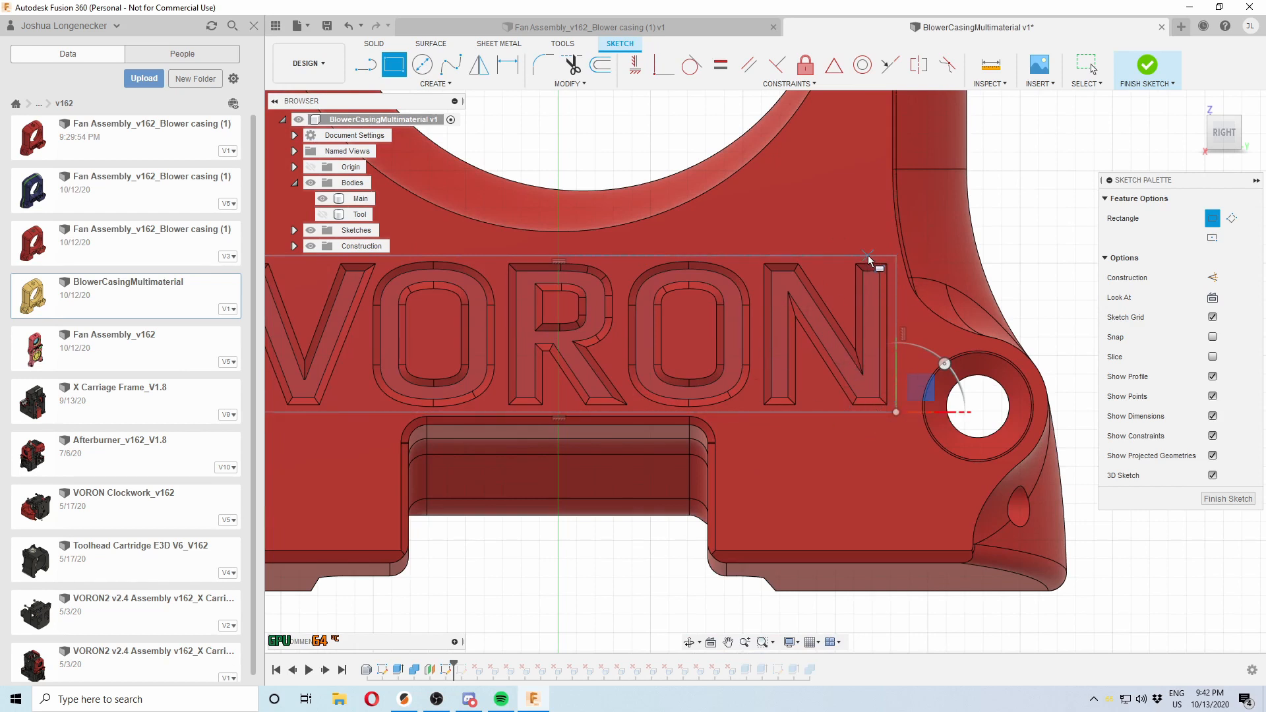
key(d)
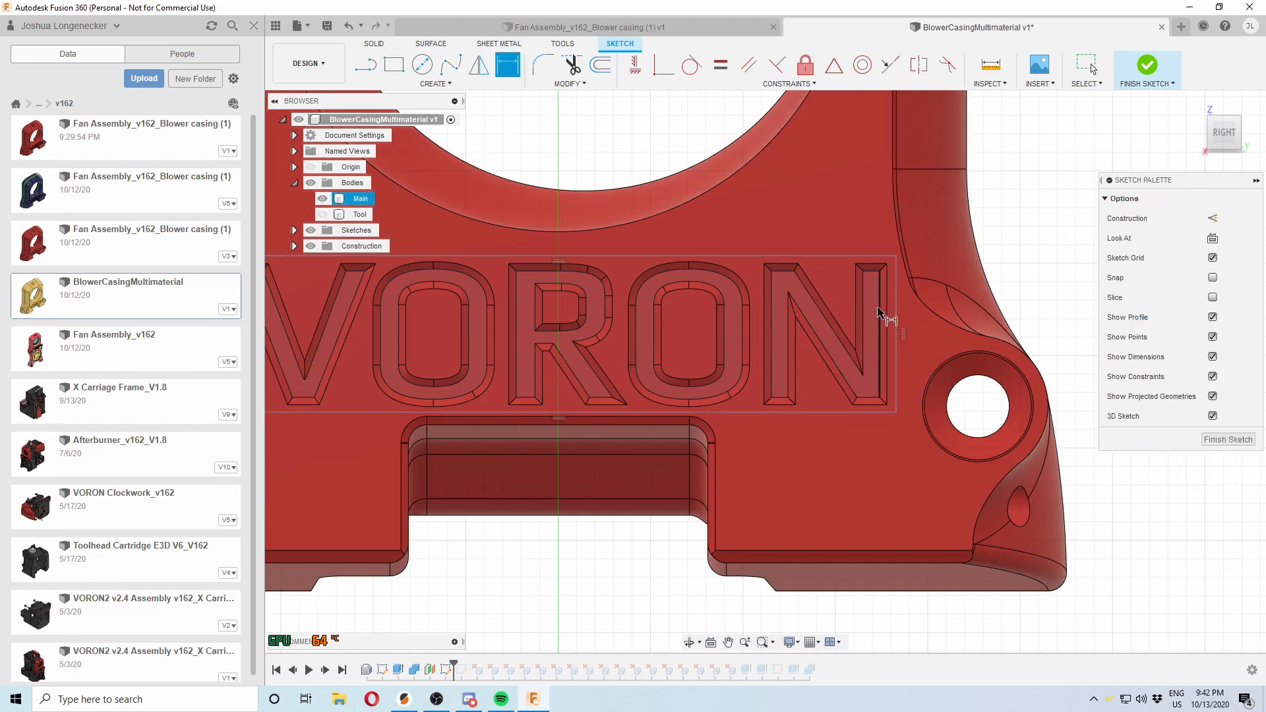
click(887, 299)
click(896, 297)
click(1022, 273)
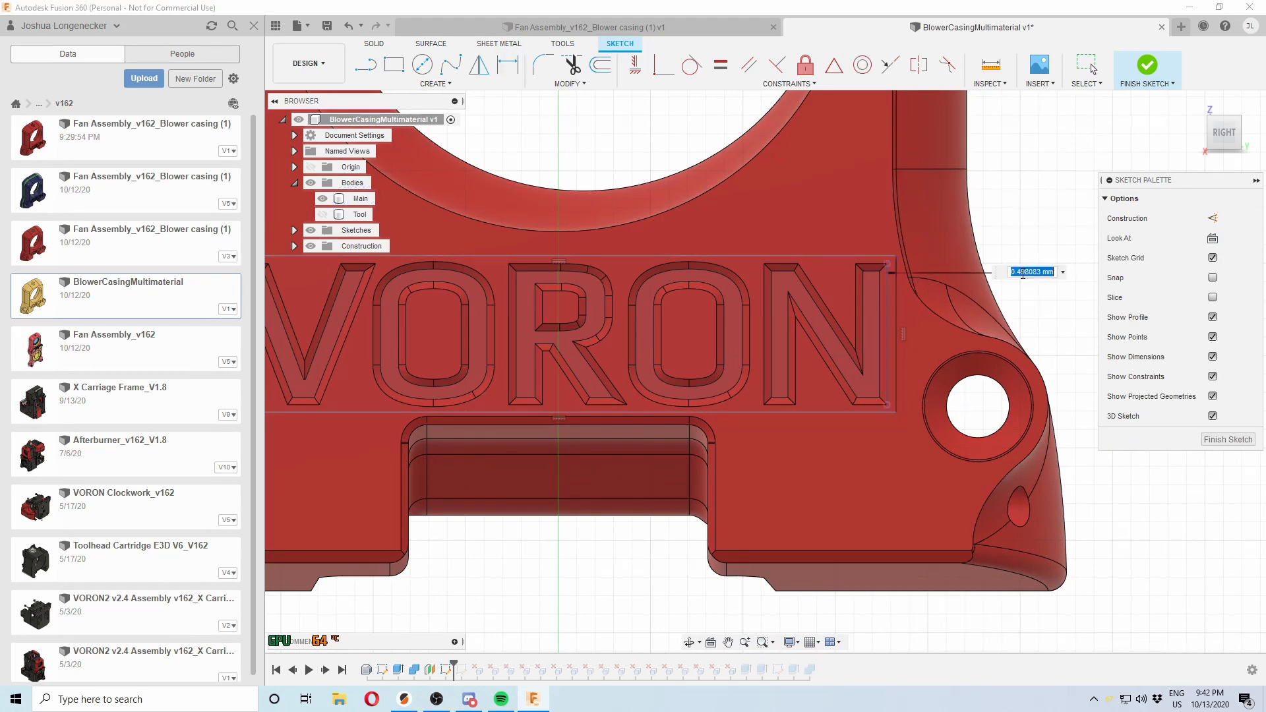
text(0)
key(Return)
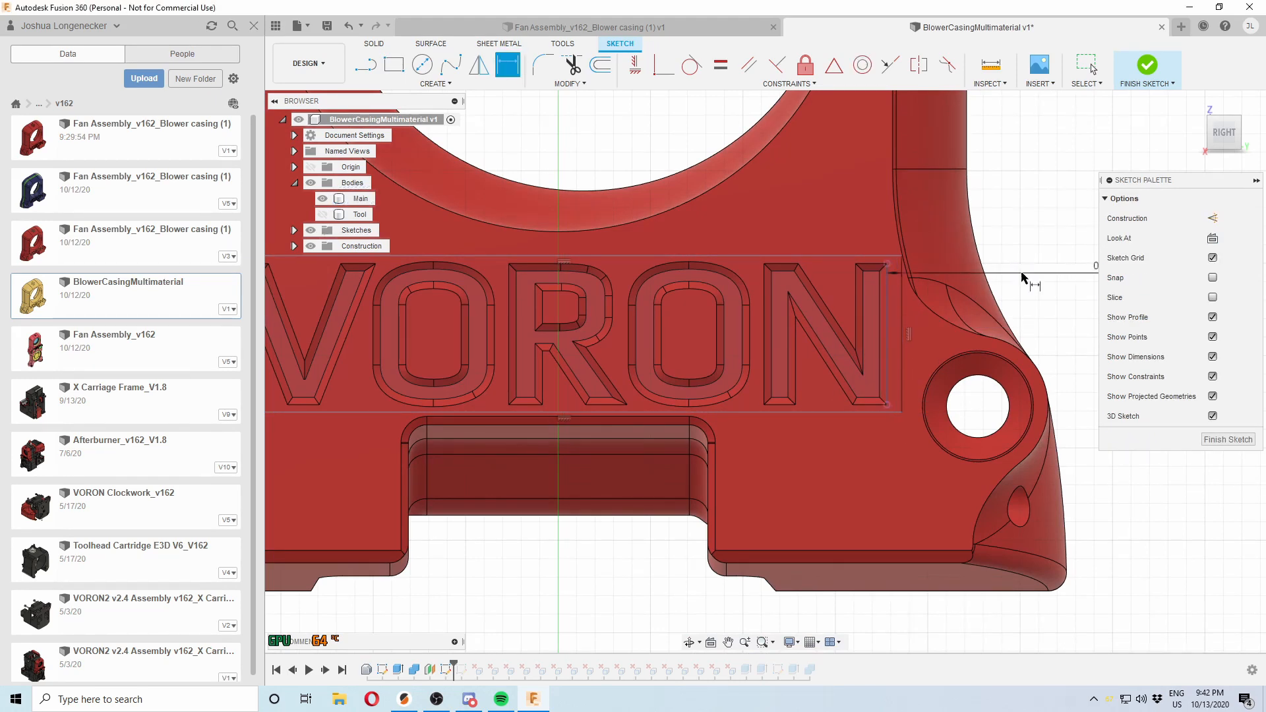
Dimension the gap between the top edge of the final N and the rectangle's upper side at 0.8 mm
click(872, 256)
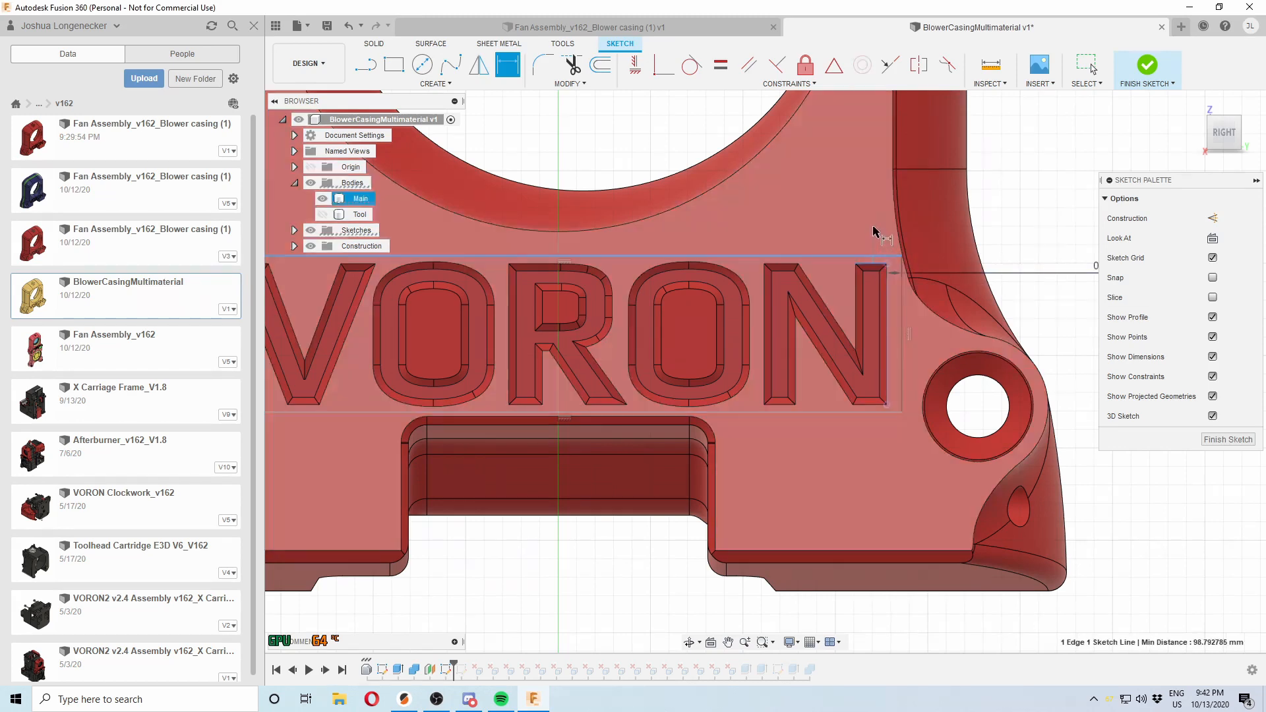
click(873, 227)
text(.8)
key(Return)
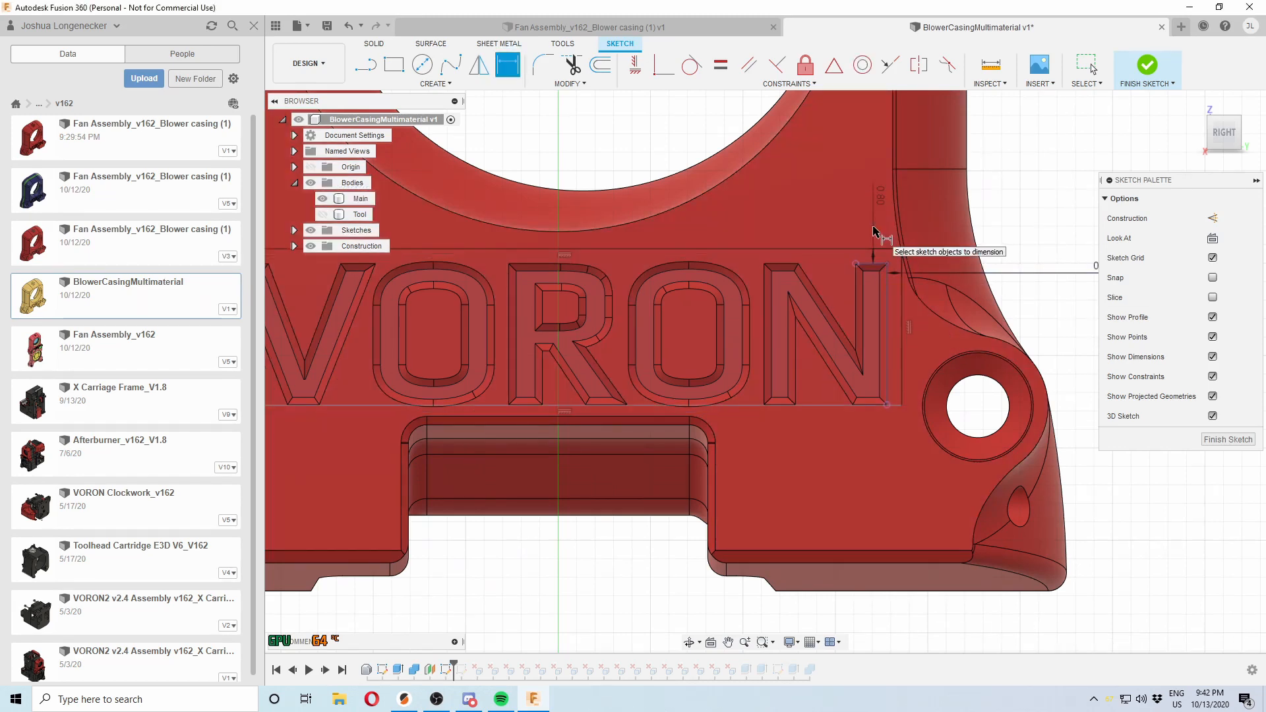
Dimension the gap between the bottom edge of the final N and the rectangle's lower side at 0.8 mm
click(863, 406)
scroll(866, 404, up, 3)
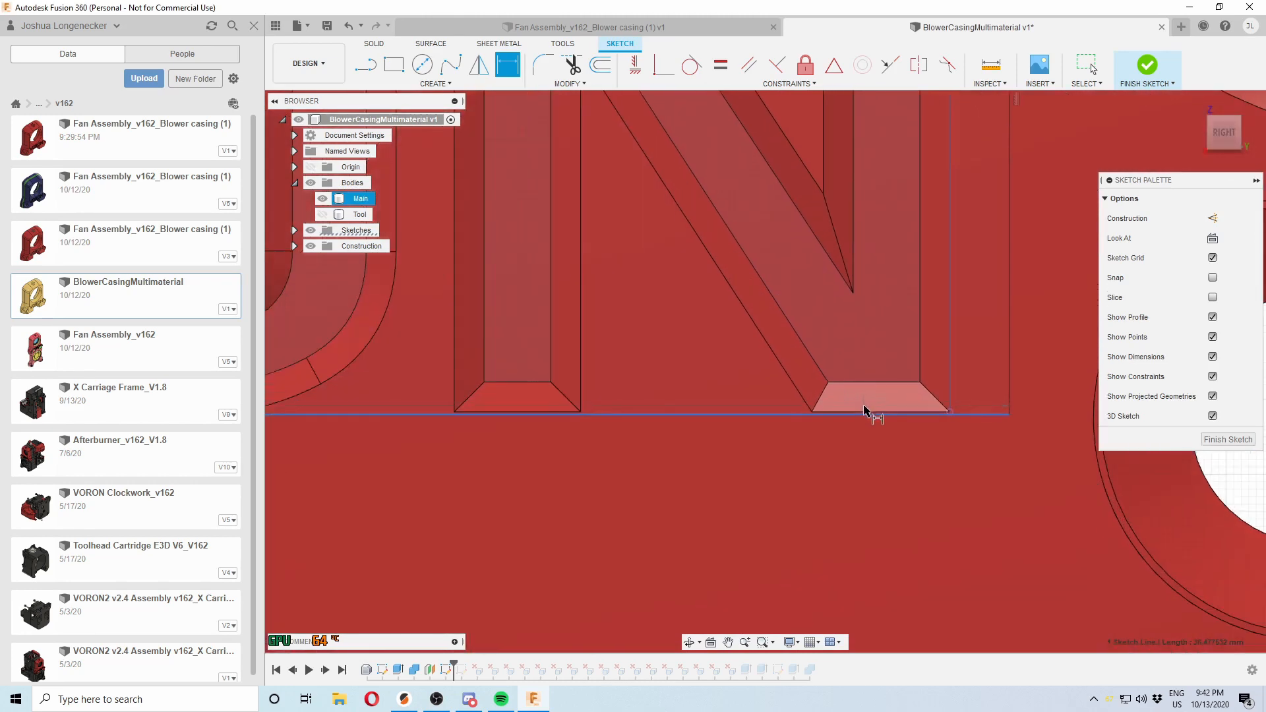
click(873, 412)
click(867, 467)
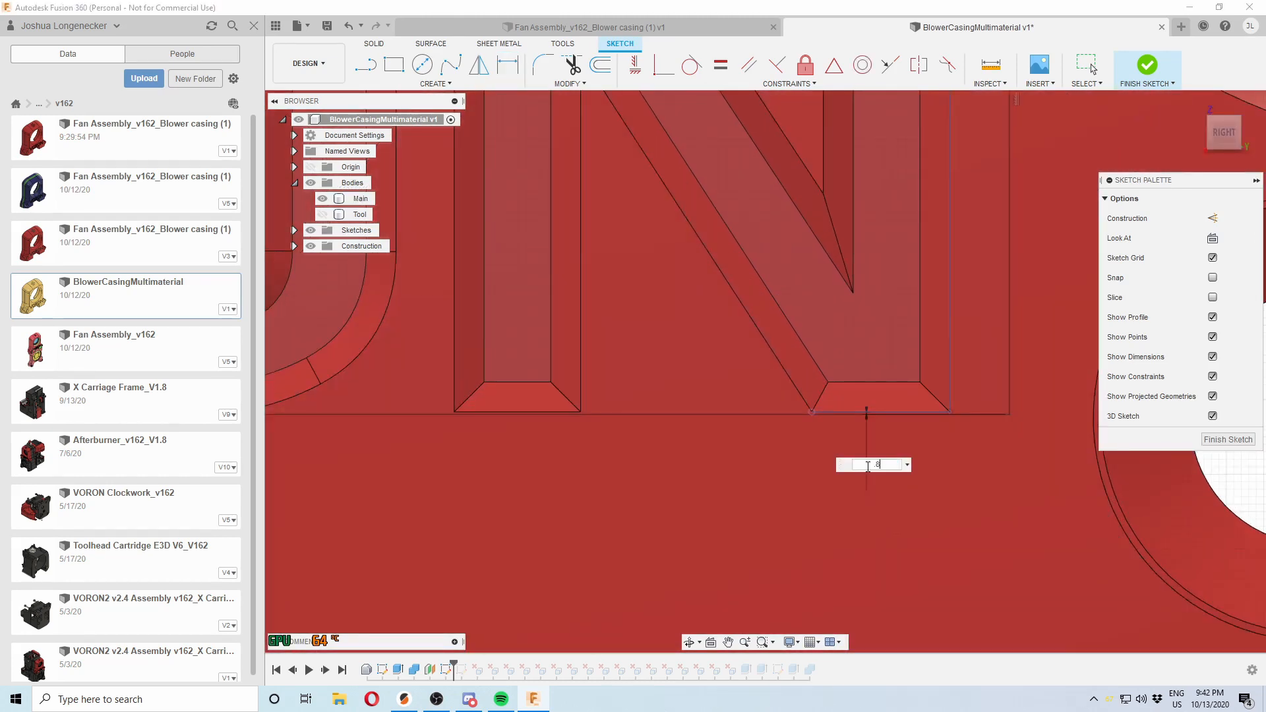
key(Return)
Try to dimension the gap between the V's upper outer corner and the adjacent vertical side of the rectangle
scroll(1114, 533, down, 6)
scroll(417, 490, up, 1)
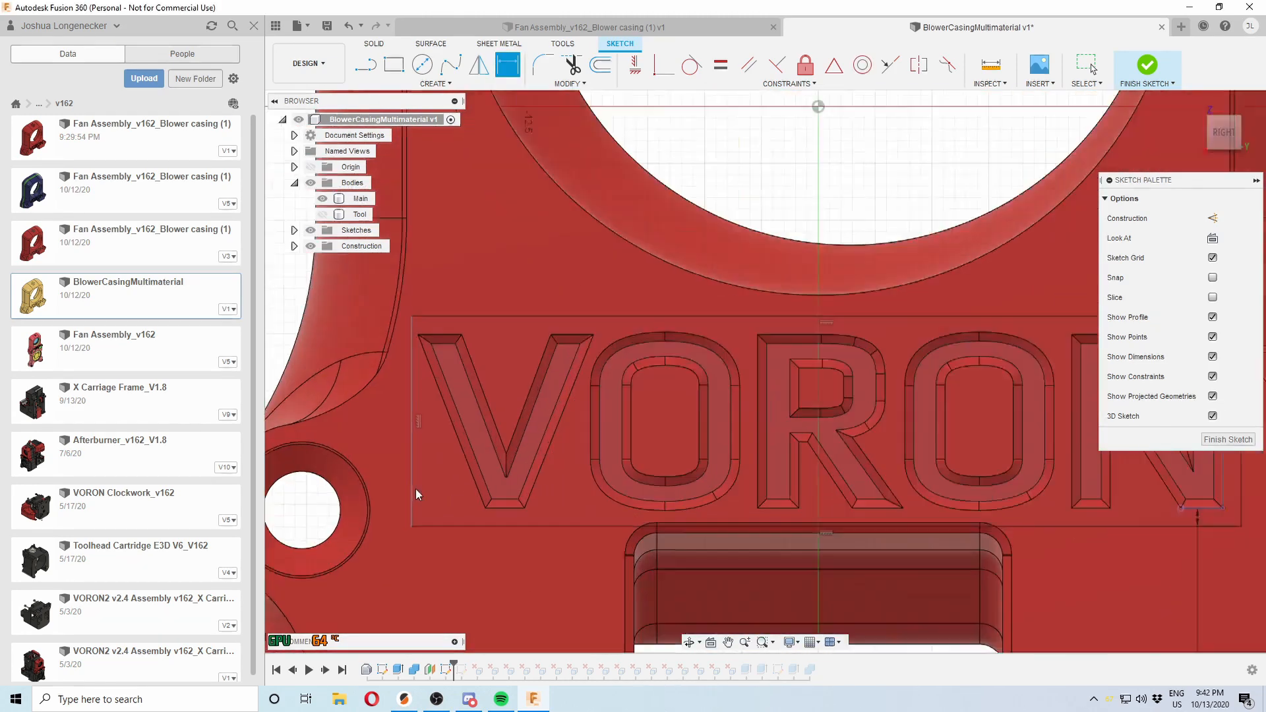
scroll(416, 495, up, 3)
click(404, 457)
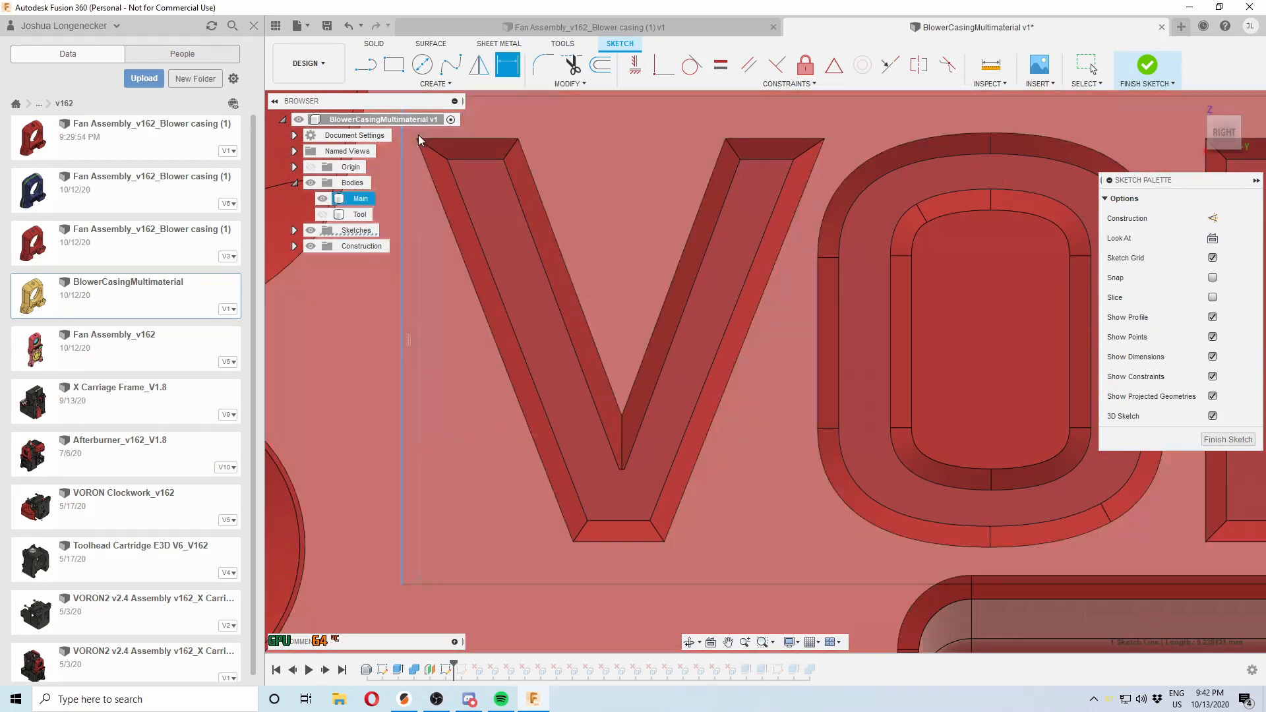
click(417, 139)
click(726, 364)
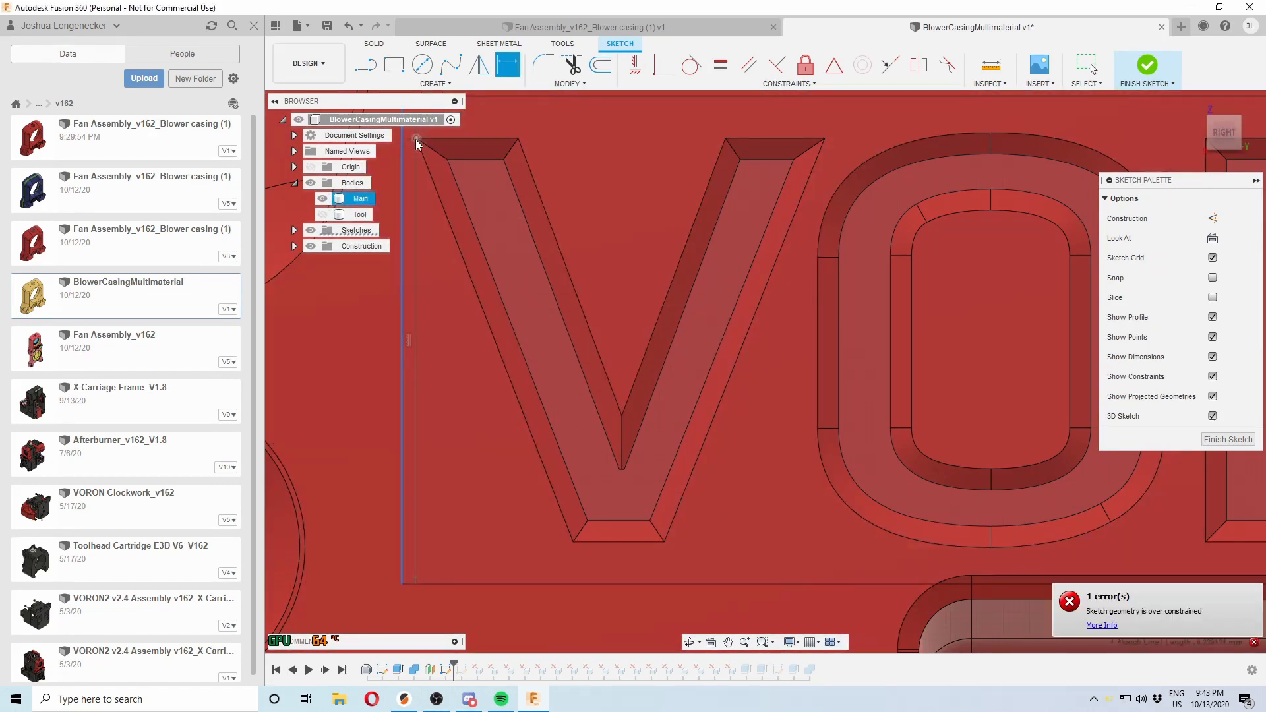
click(416, 139)
click(717, 361)
scroll(765, 405, down, 3)
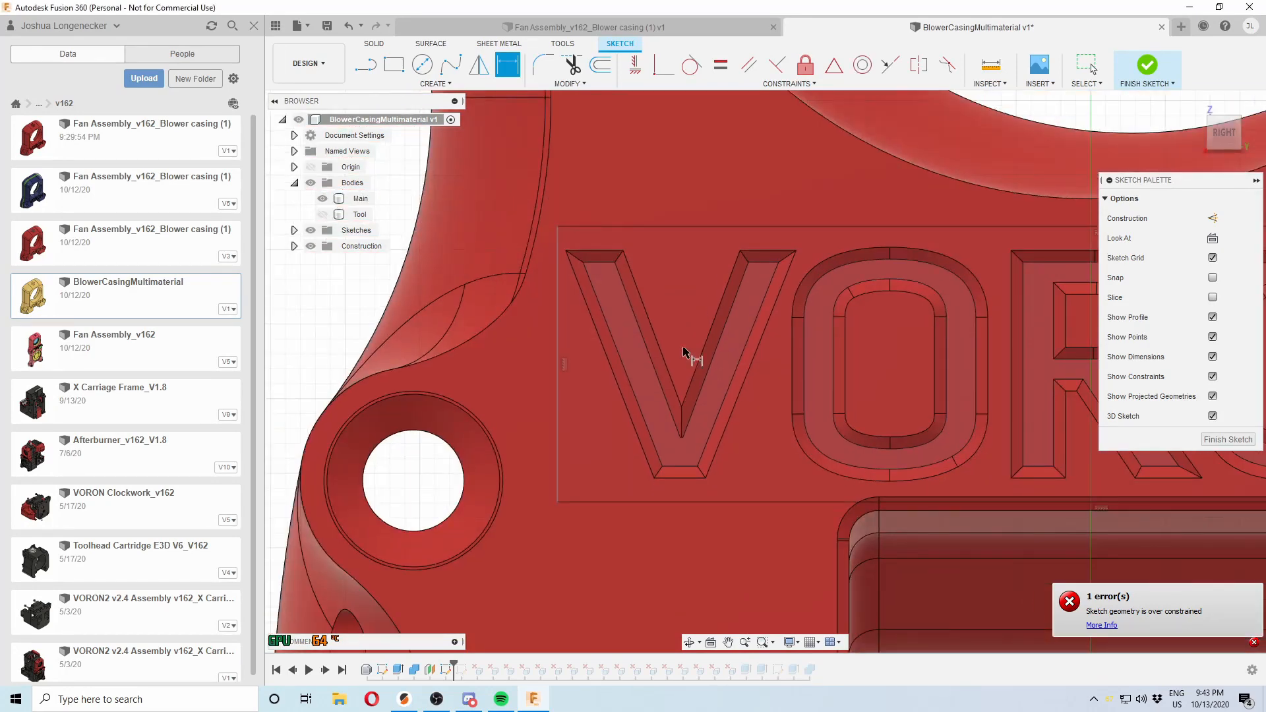
key(Escape)
Move the rectangle's vertical side slightly outward from the V and retry the dimension from the V's corner to that side
scroll(603, 274, down, 3)
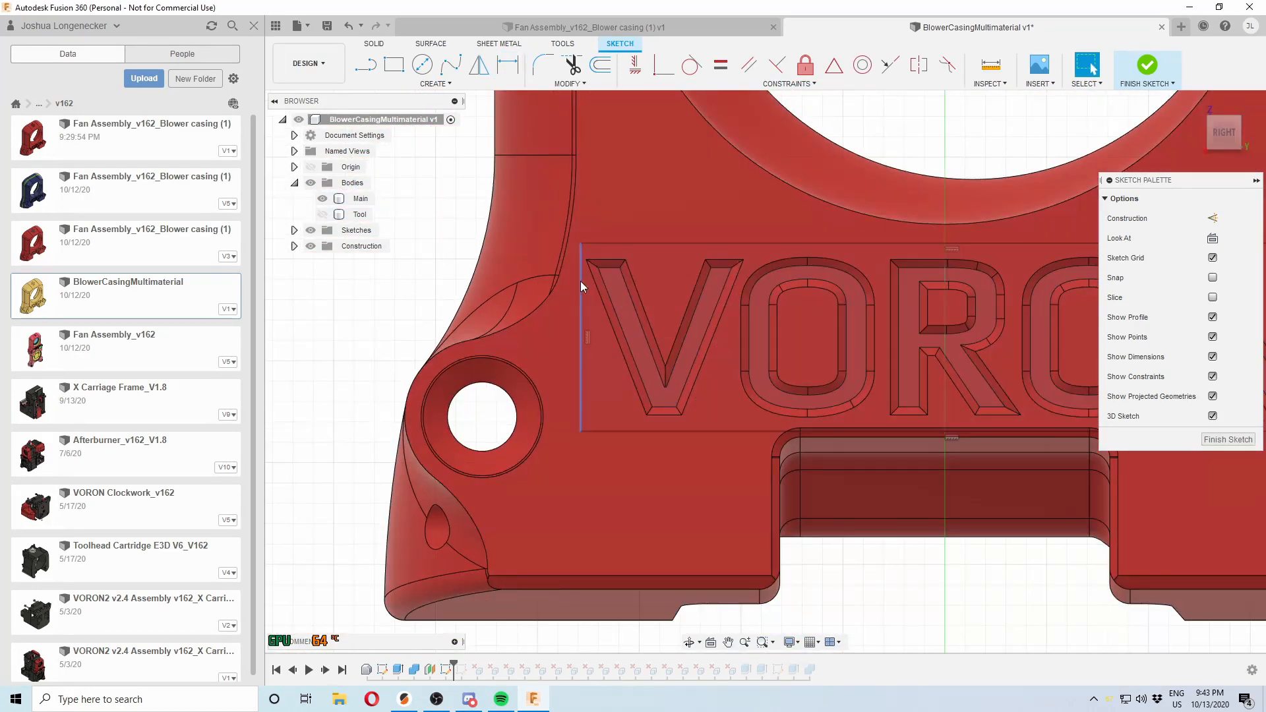
drag(580, 281, 572, 282)
key(d)
click(586, 260)
click(572, 265)
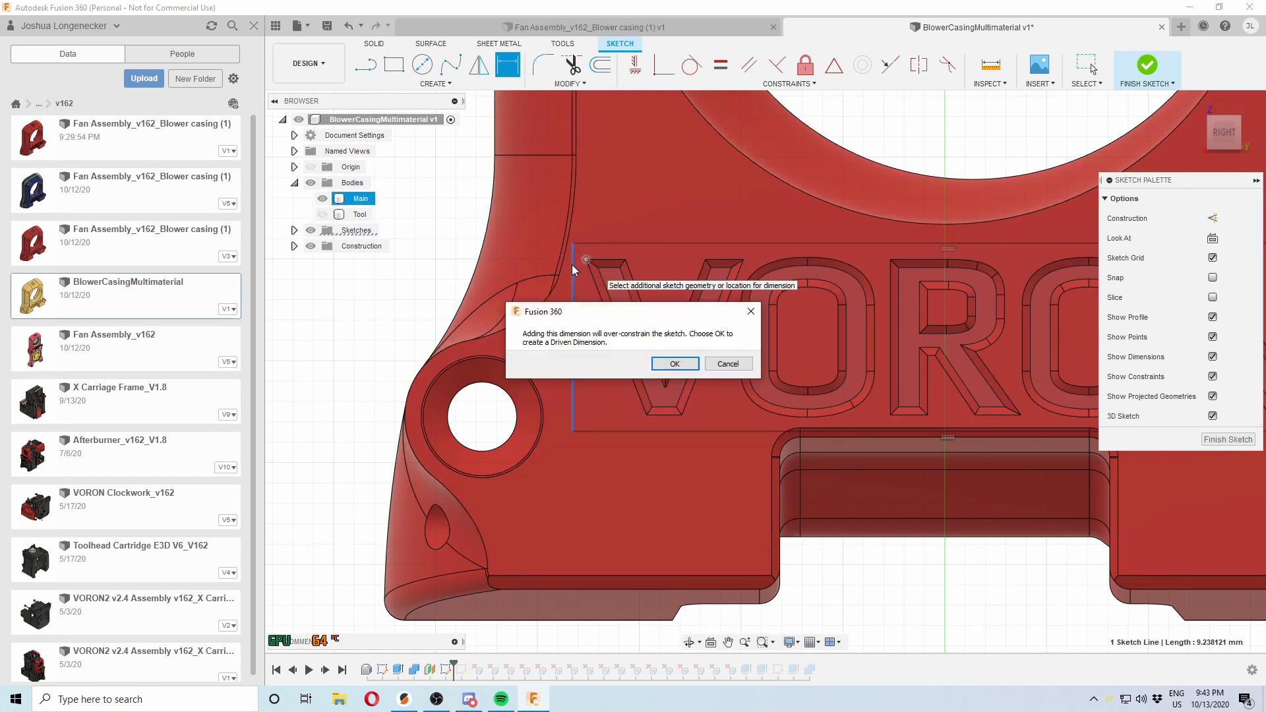
click(728, 363)
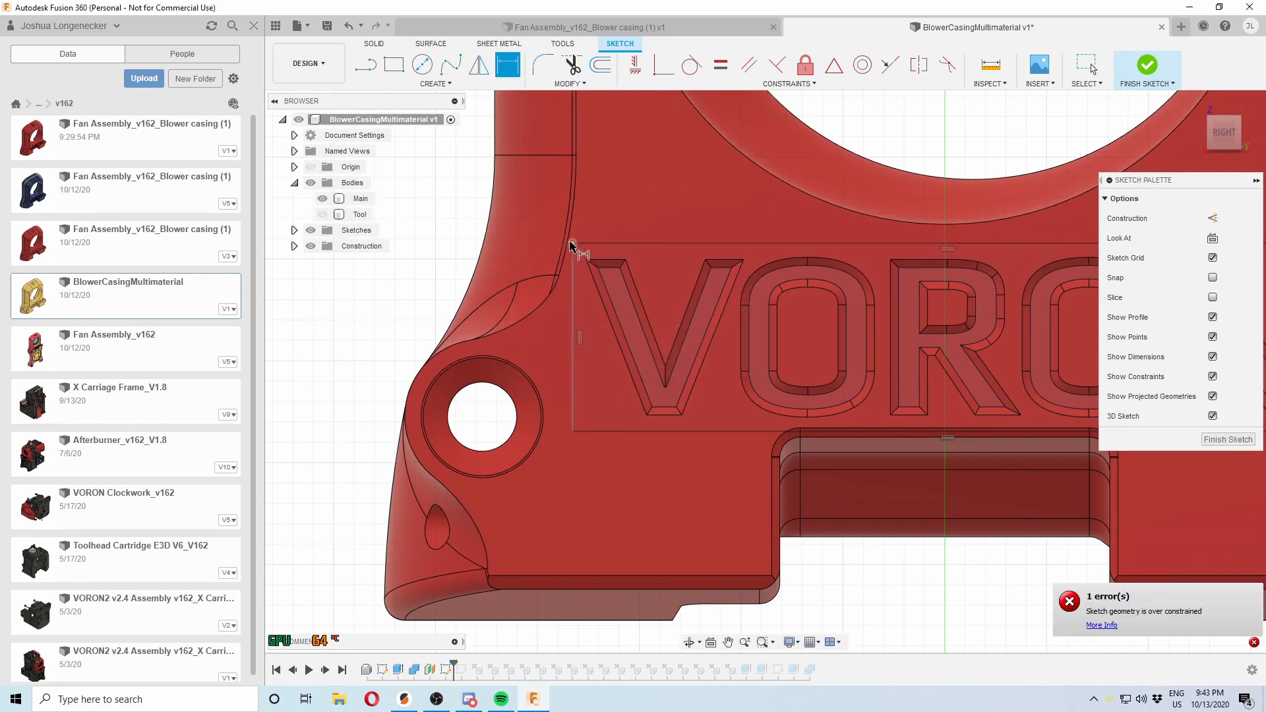
Dimension the horizontal gap between the rectangle's upper corner and the V's outer corner at 0.8 mm, and finish the sketch
click(572, 243)
click(586, 260)
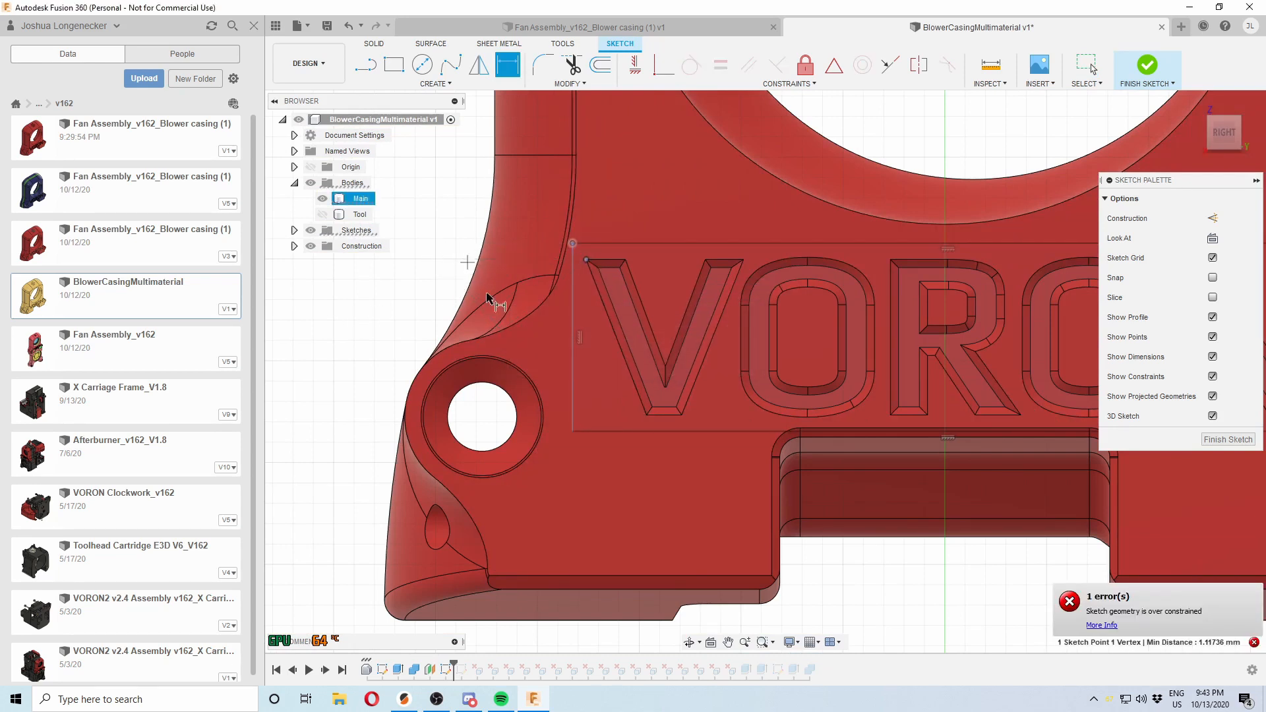
click(582, 212)
click(583, 227)
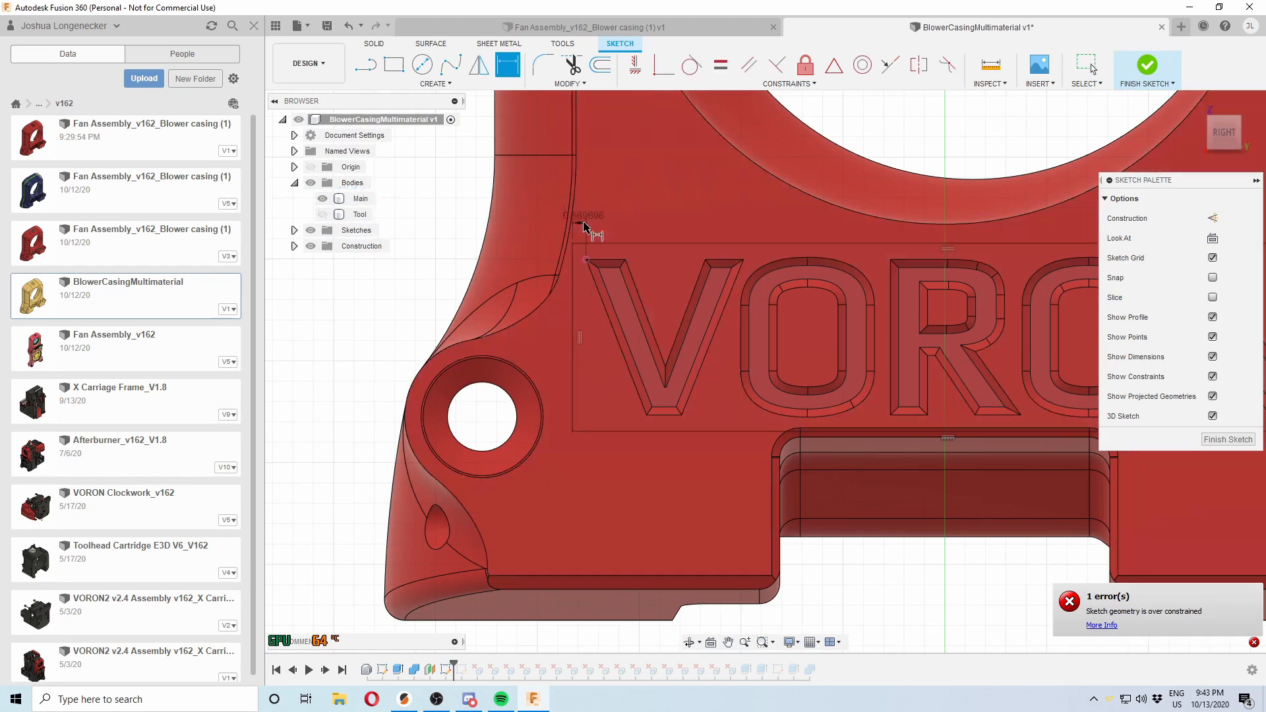
click(607, 217)
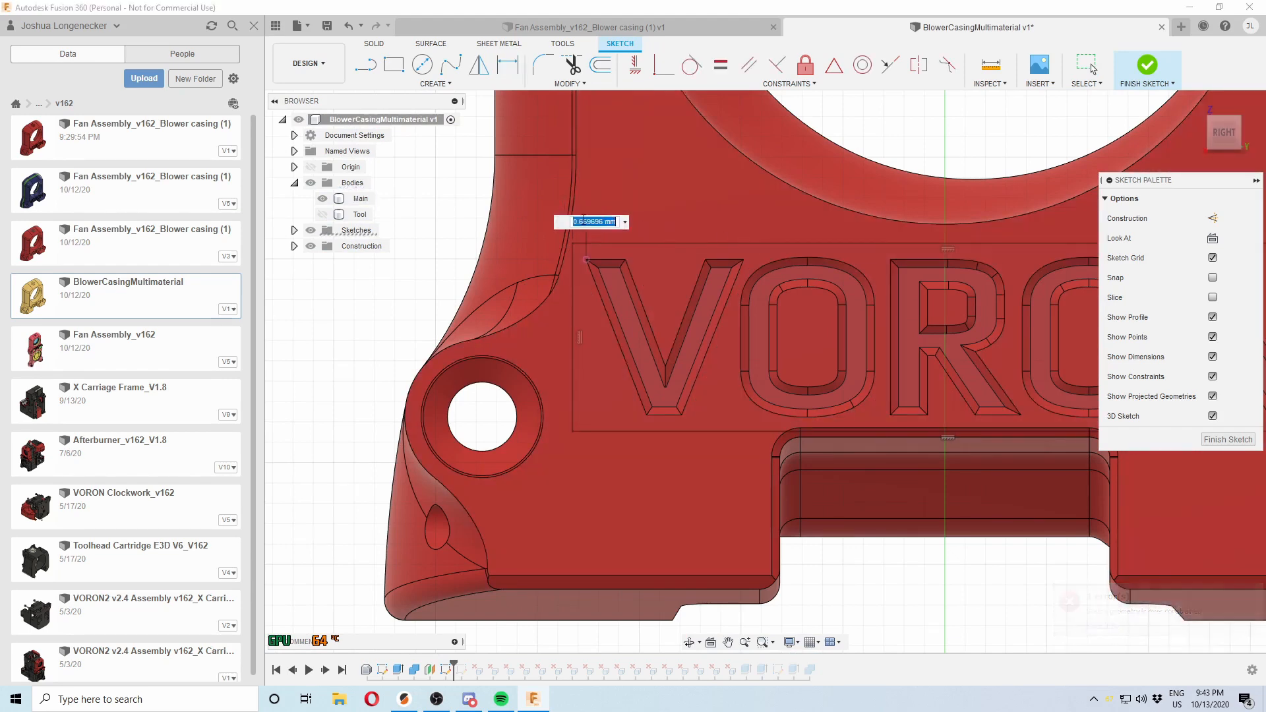
text(.8)
key(Return)
scroll(667, 195, down, 5)
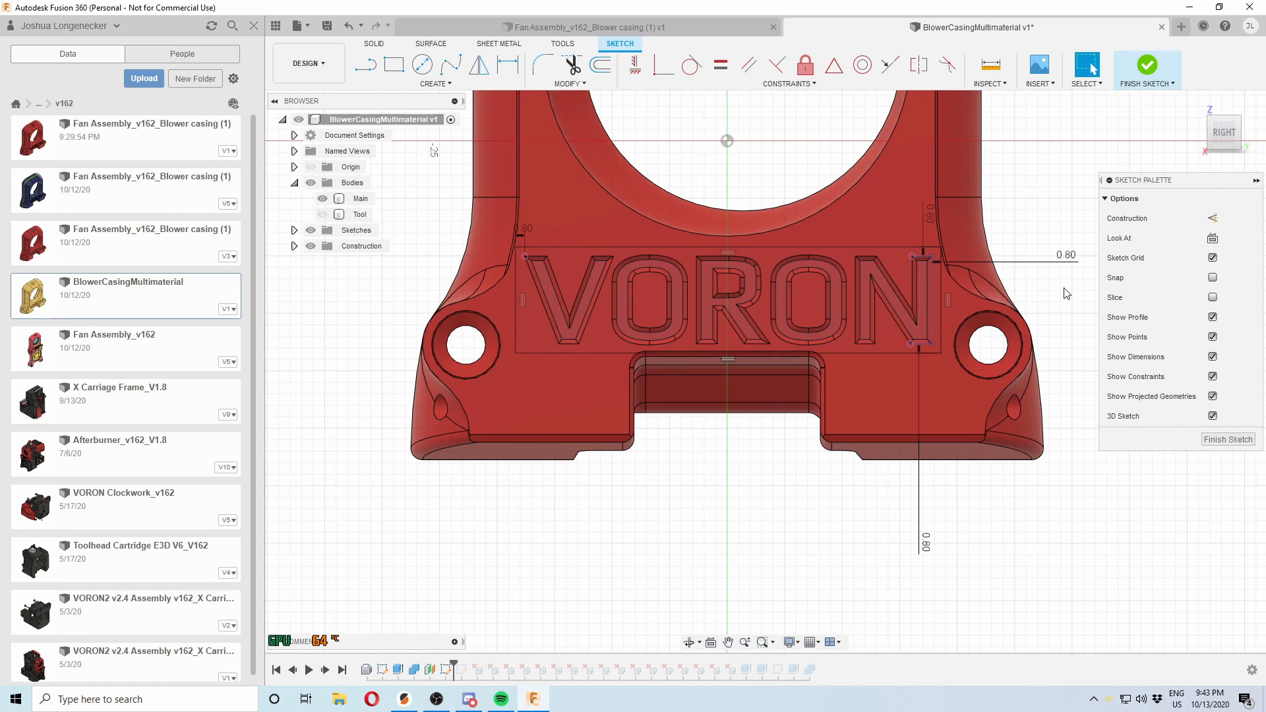
click(1202, 442)
Extrude the rectangle profile around the VORON lettering -2.00 mm into the casing as a cut
shift+middle_drag(1111, 331, 1150, 274)
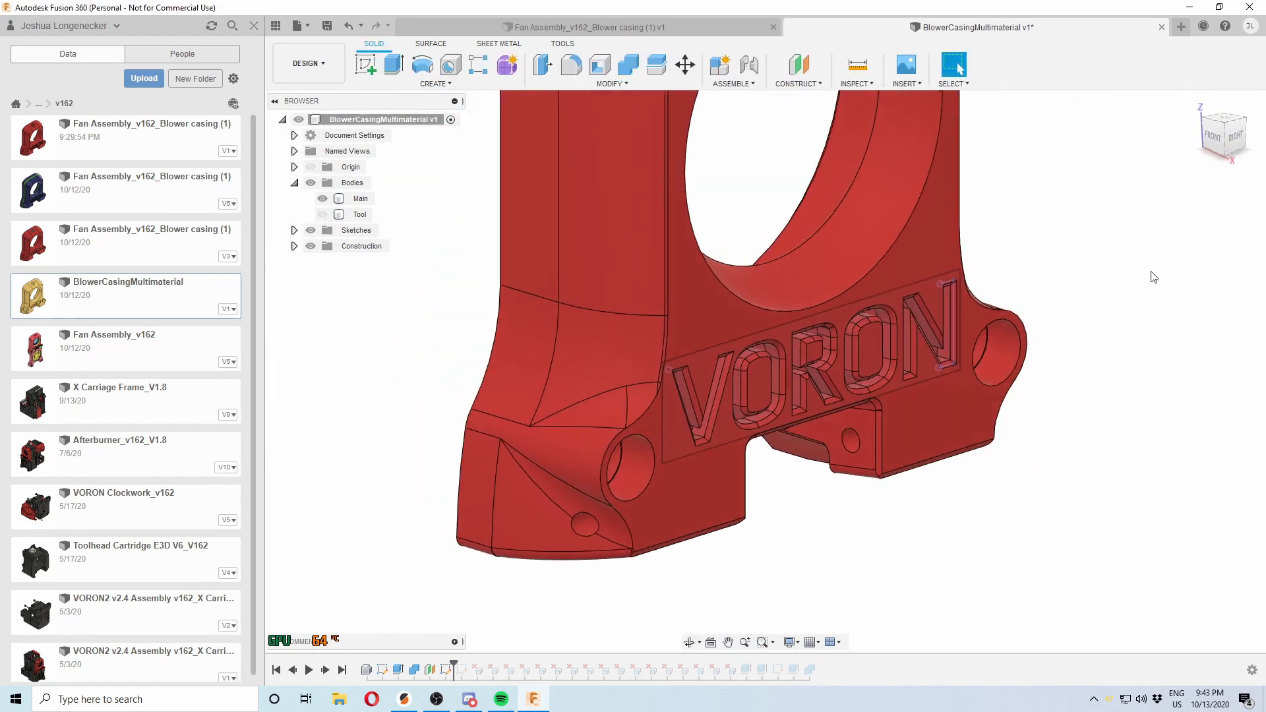
click(320, 202)
click(707, 363)
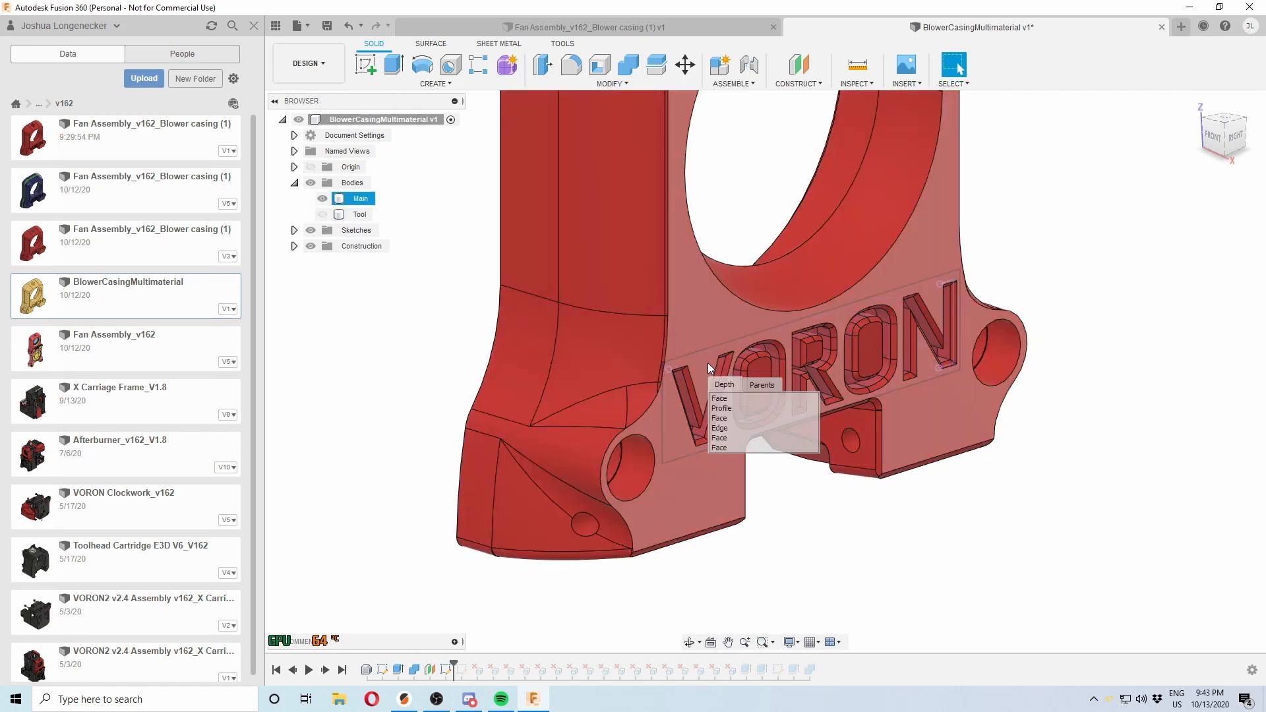
click(734, 407)
click(394, 66)
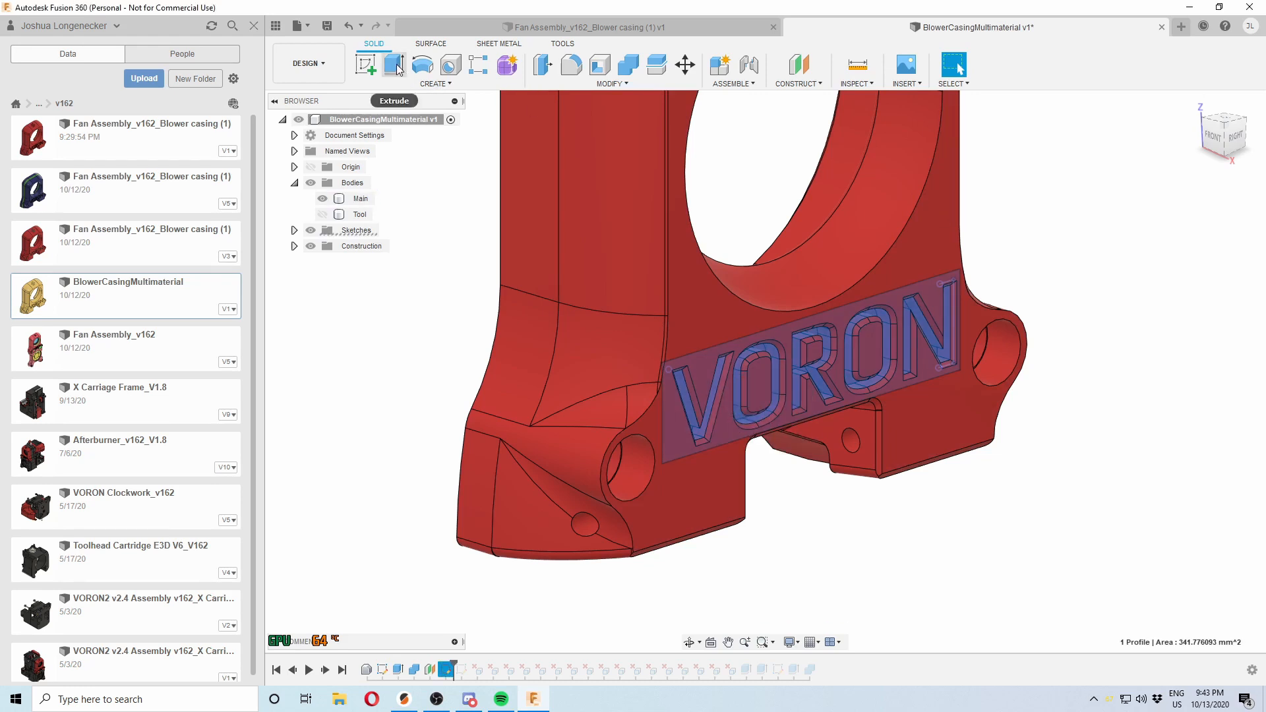
drag(815, 371, 811, 367)
scroll(686, 405, up, 5)
shift+middle_drag(772, 406, 812, 406)
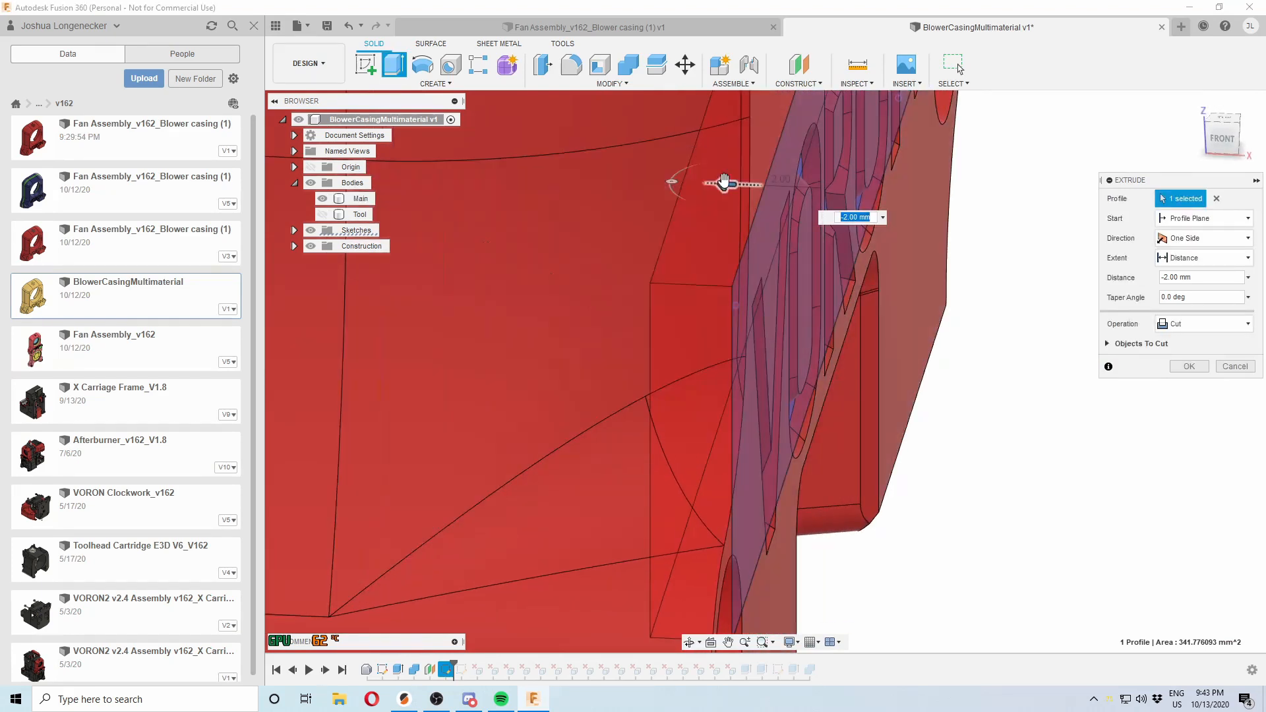
drag(743, 184, 717, 186)
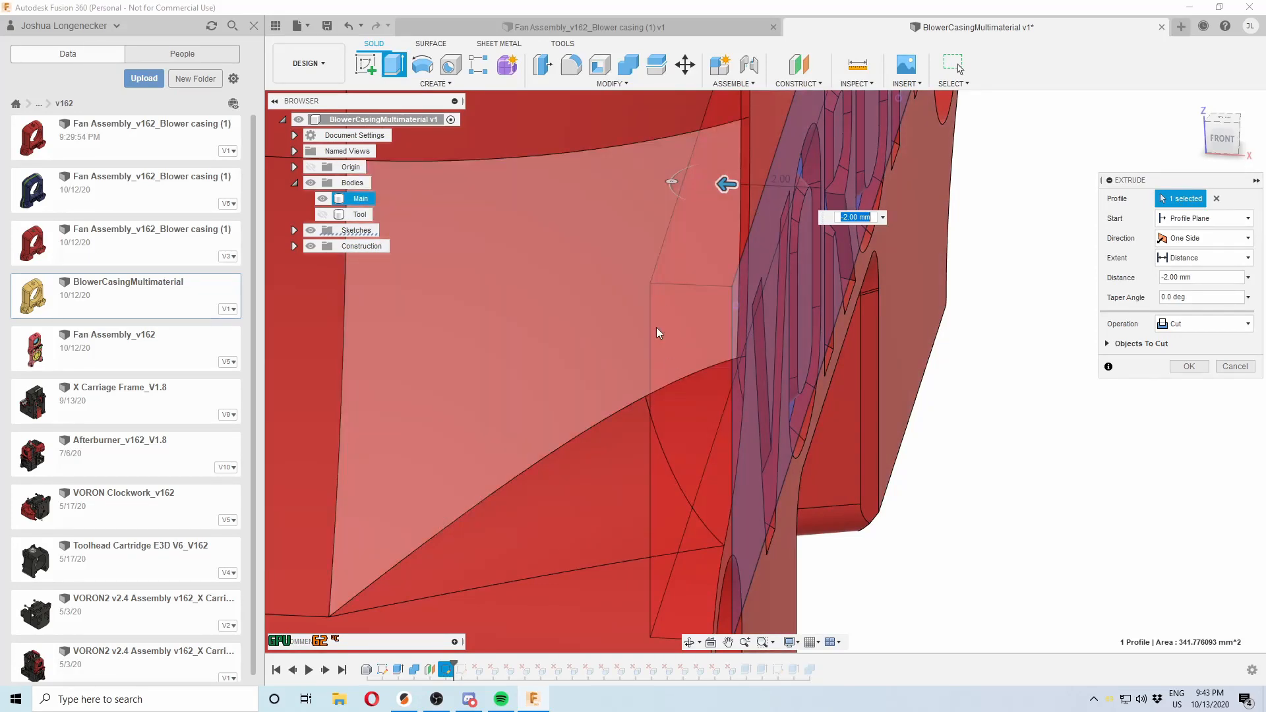
shift+middle_drag(847, 365, 635, 305)
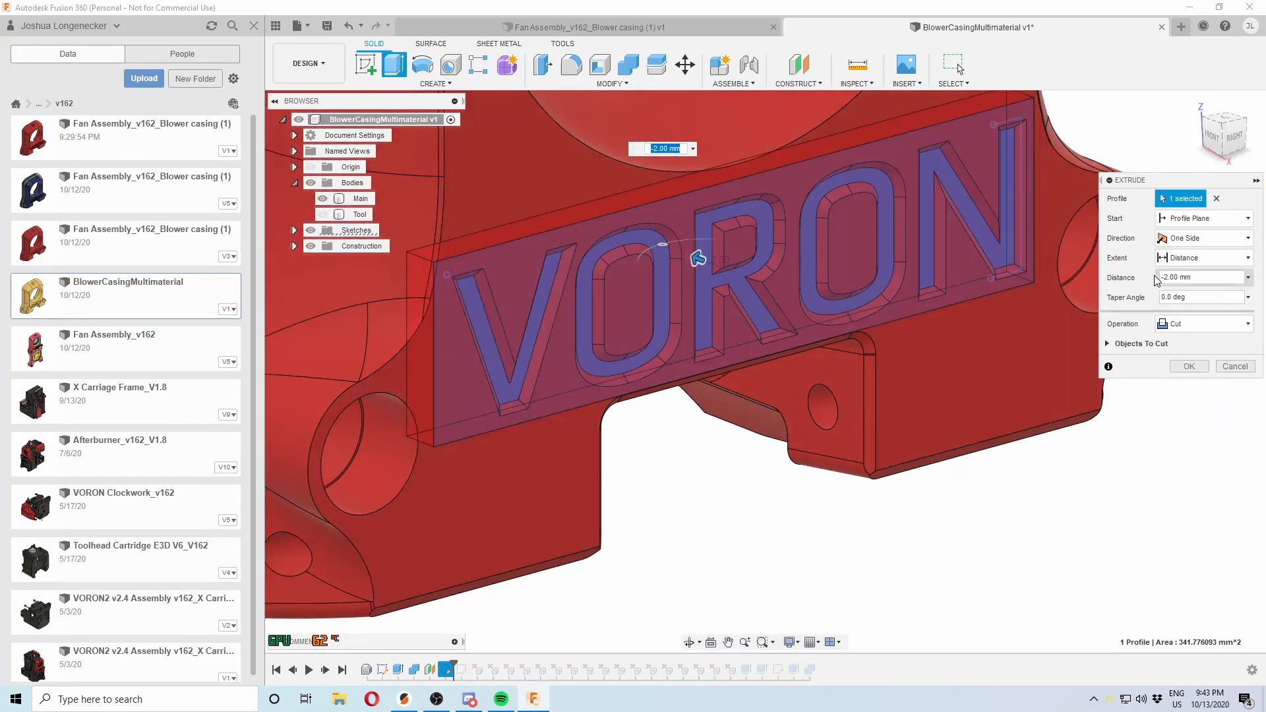
click(1189, 367)
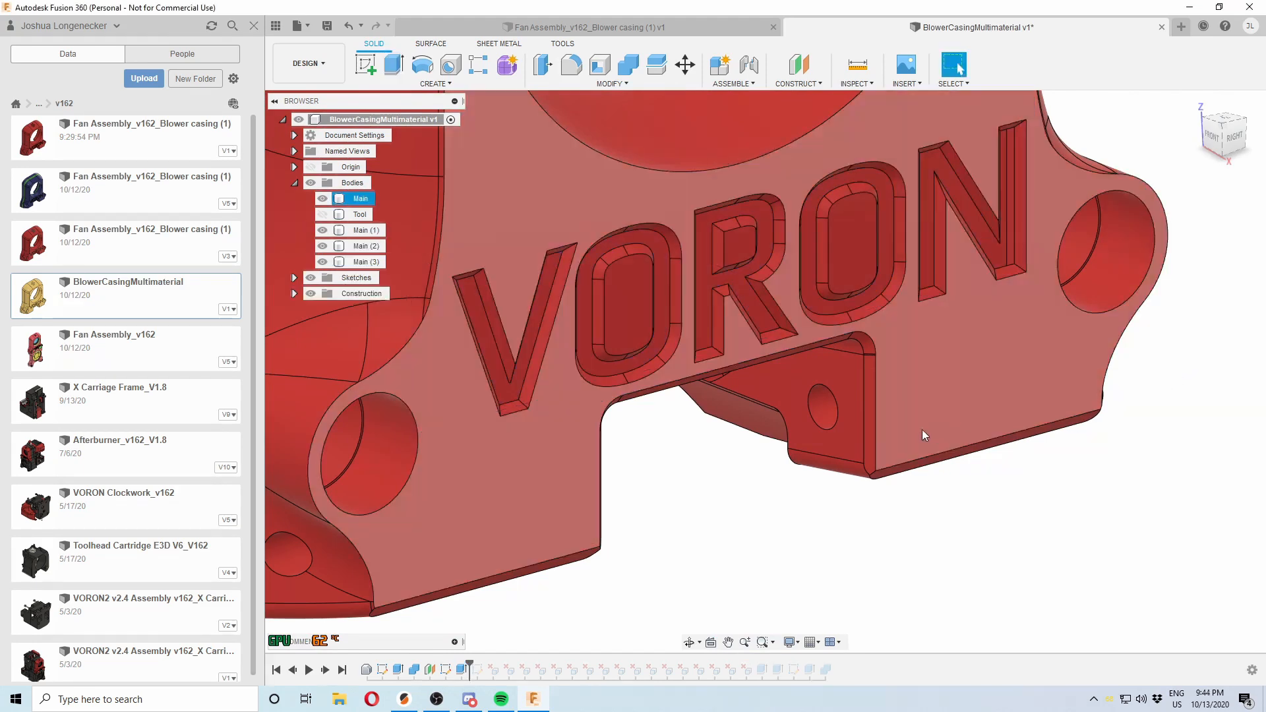
Hide the split-off body Main (2) to identify which piece of the lettering it represents
scroll(726, 396, down, 2)
click(323, 246)
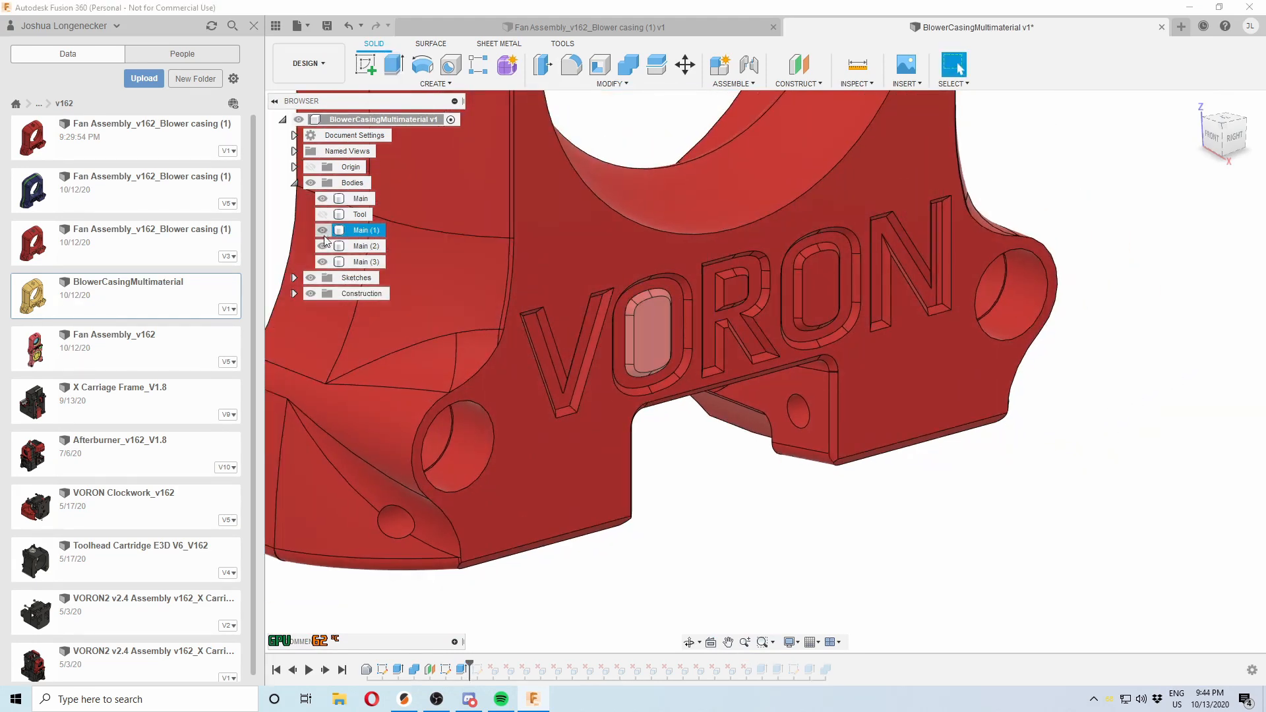
click(322, 246)
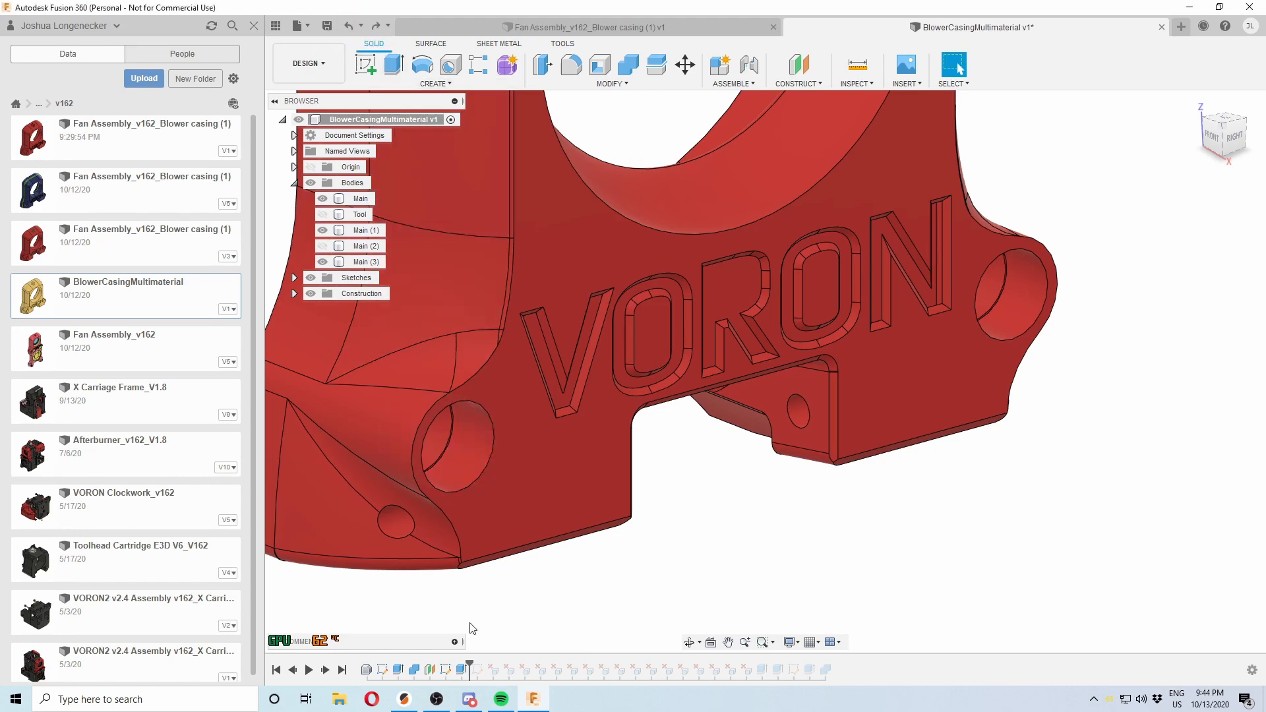
Edit the lettering extrusion so that its operation creates a new body instead of cutting
right_click(461, 669)
click(488, 539)
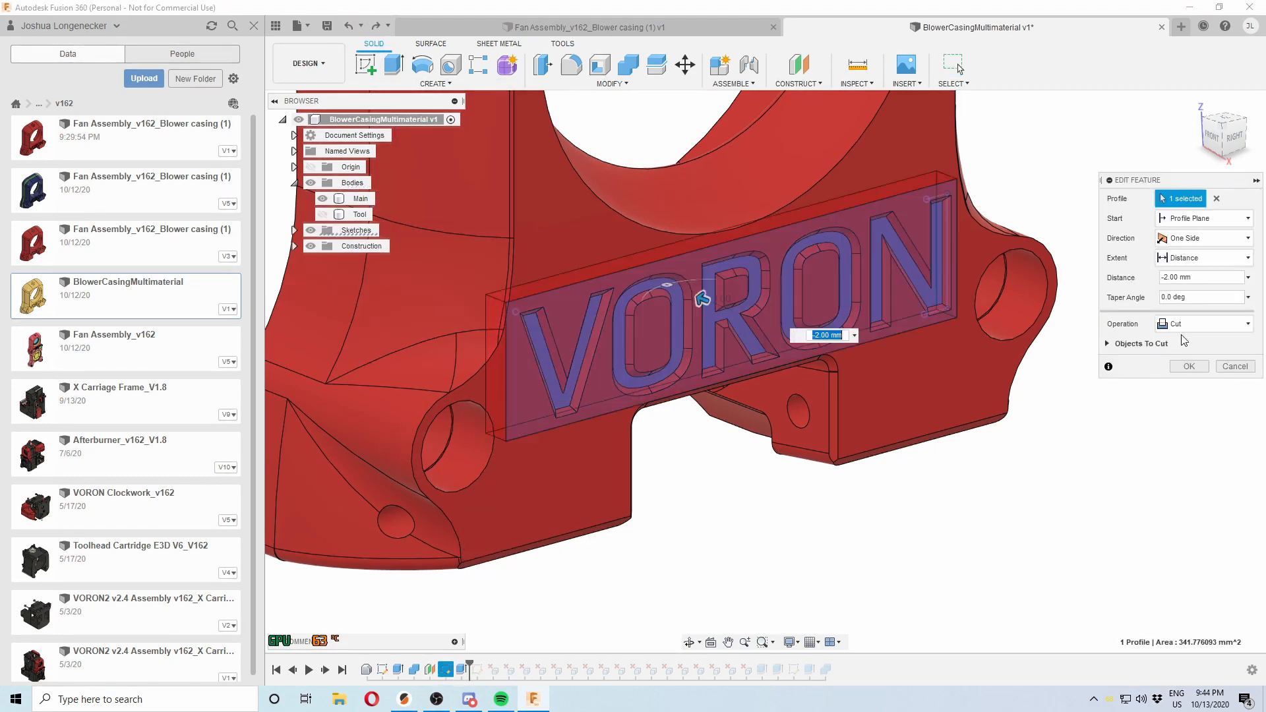
click(1190, 324)
click(1188, 385)
click(1192, 342)
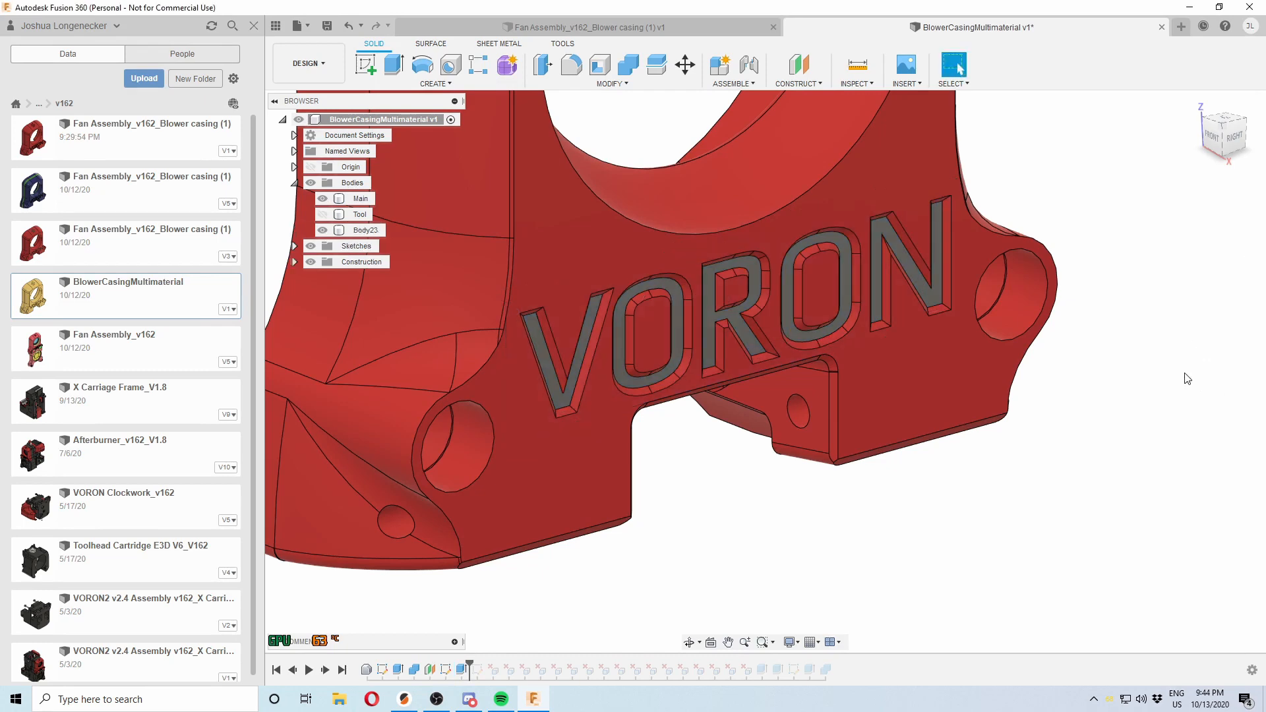
Hide Body23 and check the V's recessed floor face against Plane1
click(323, 230)
scroll(726, 294, up, 5)
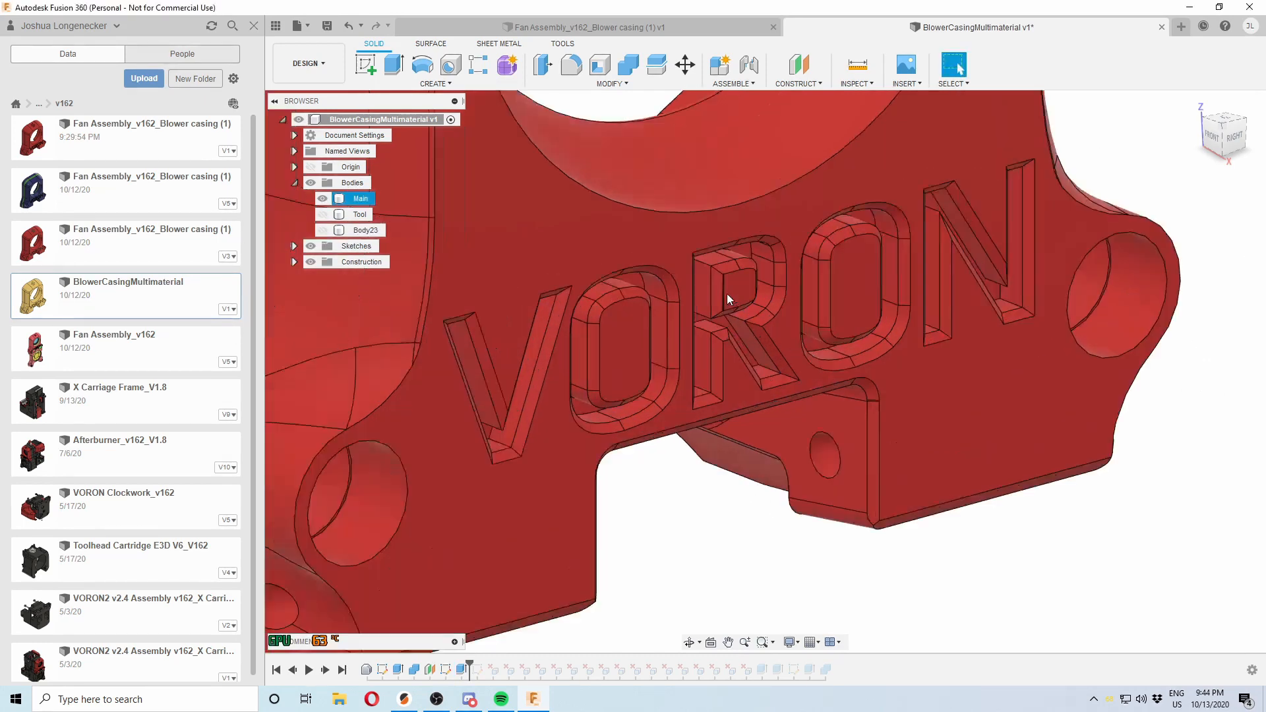
shift+middle_drag(708, 321, 701, 334)
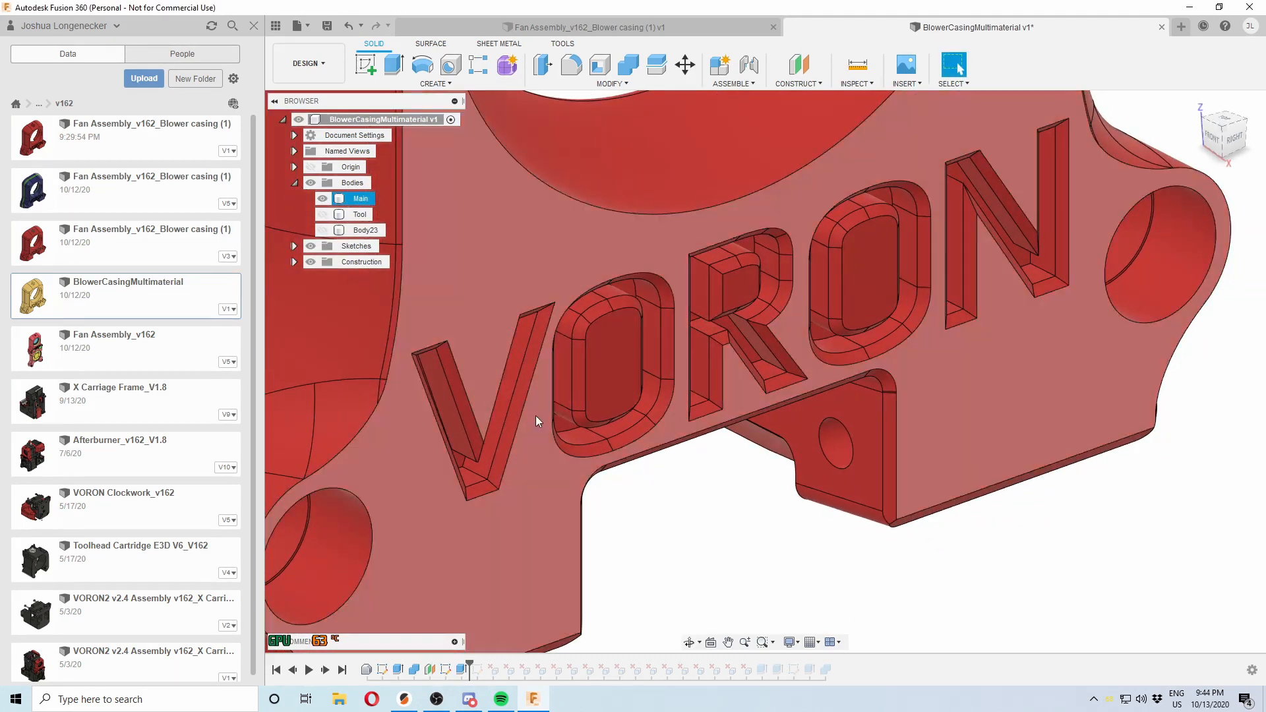
shift+middle_drag(535, 415, 484, 449)
scroll(453, 452, up, 2)
click(455, 439)
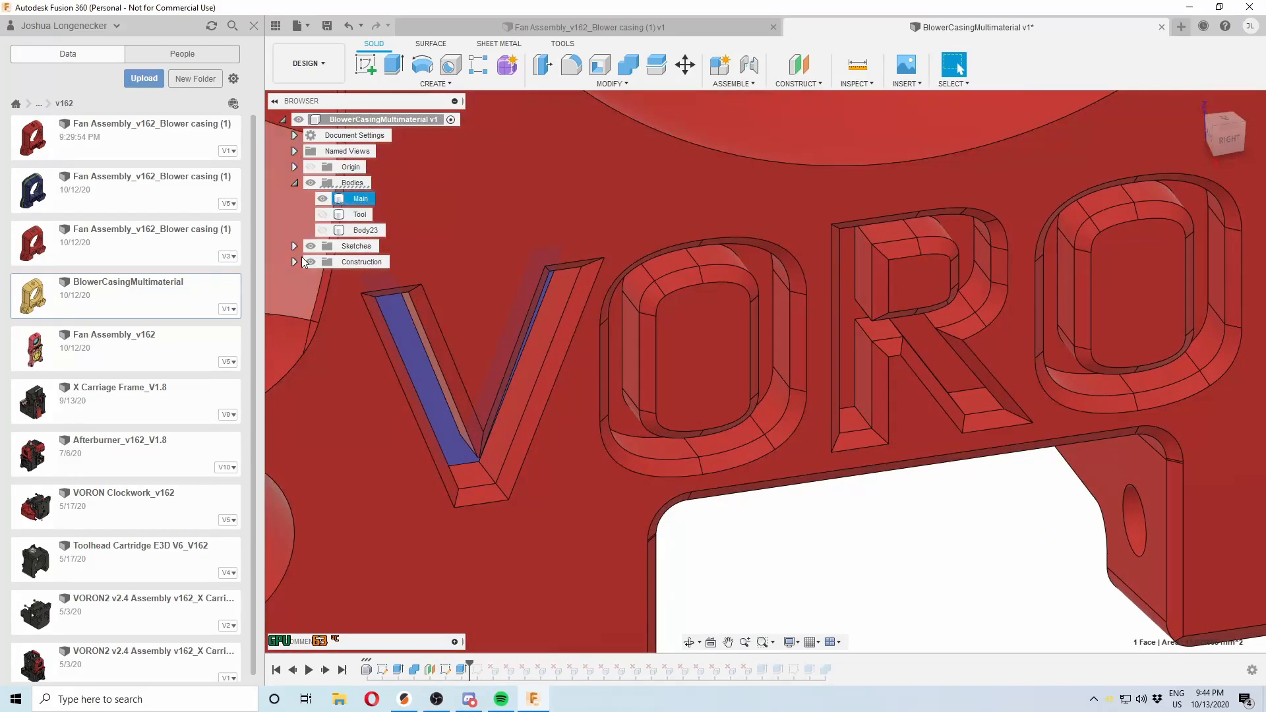
click(294, 261)
click(322, 276)
scroll(620, 342, down, 3)
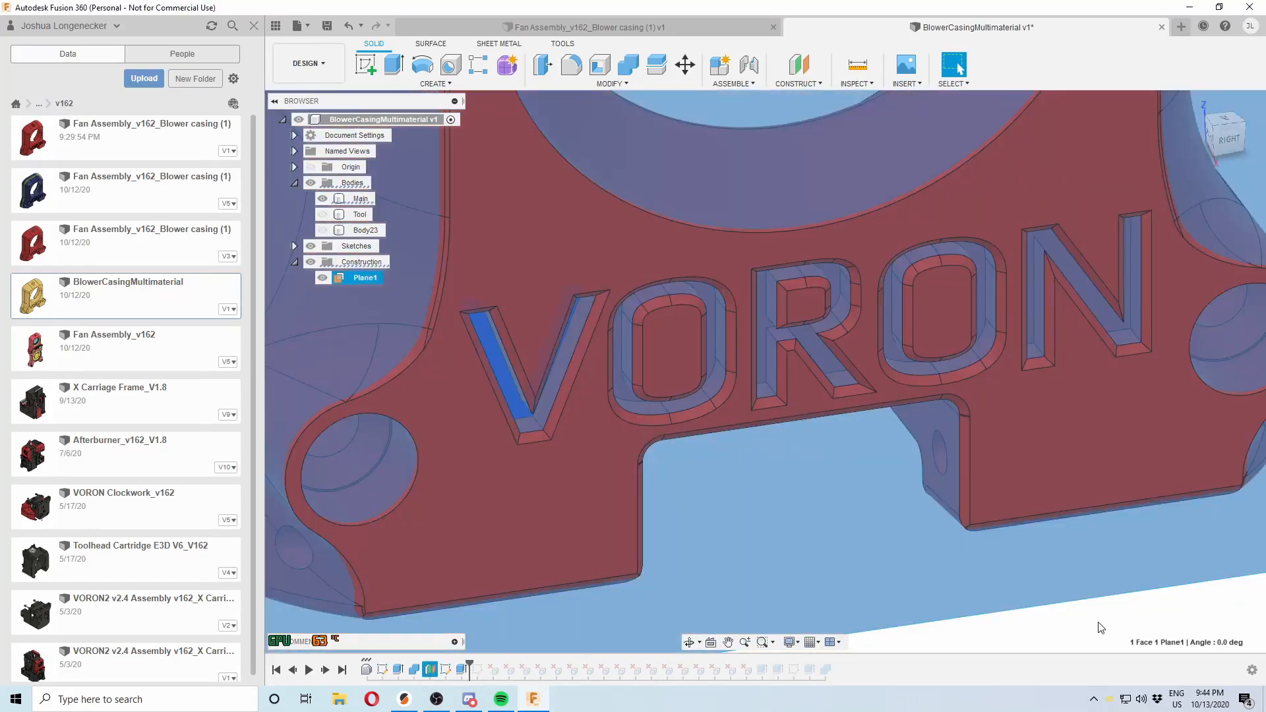
click(1100, 628)
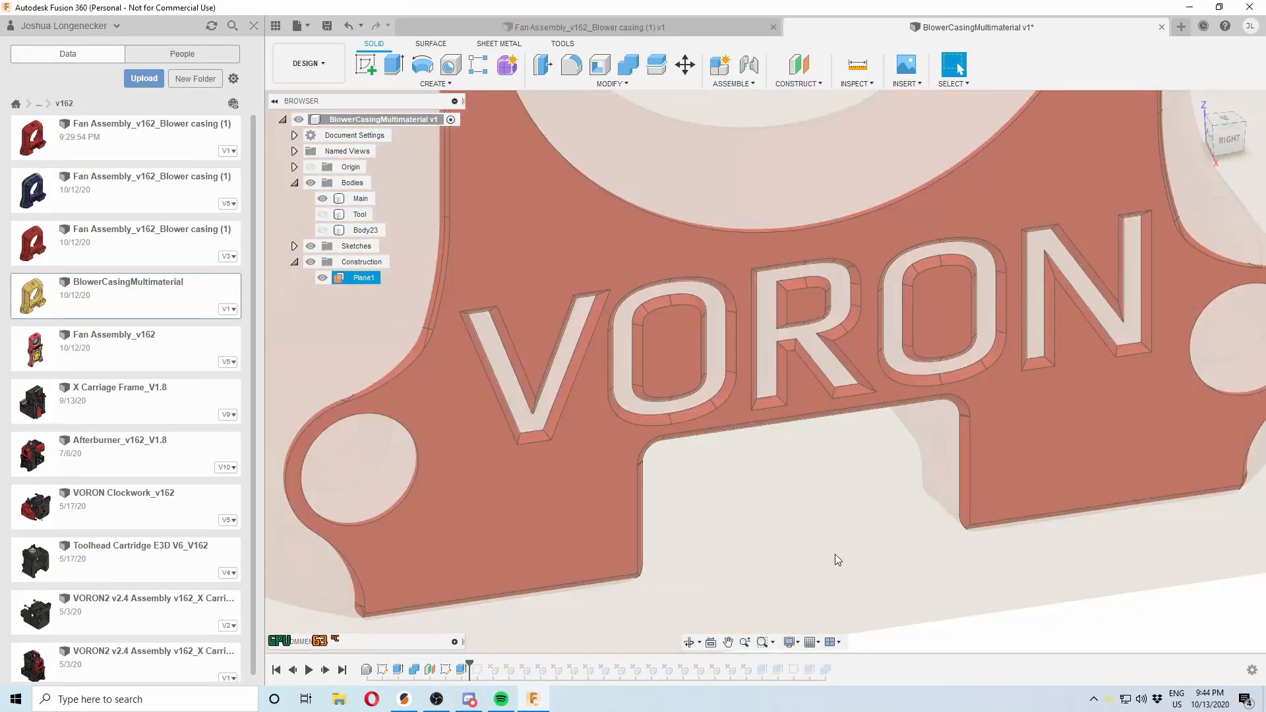
Measure the distance from Plane1 to the vertex at the inner point of the V's recessed floor
click(834, 554)
scroll(1088, 614, down, 2)
scroll(732, 489, up, 1)
scroll(699, 481, up, 3)
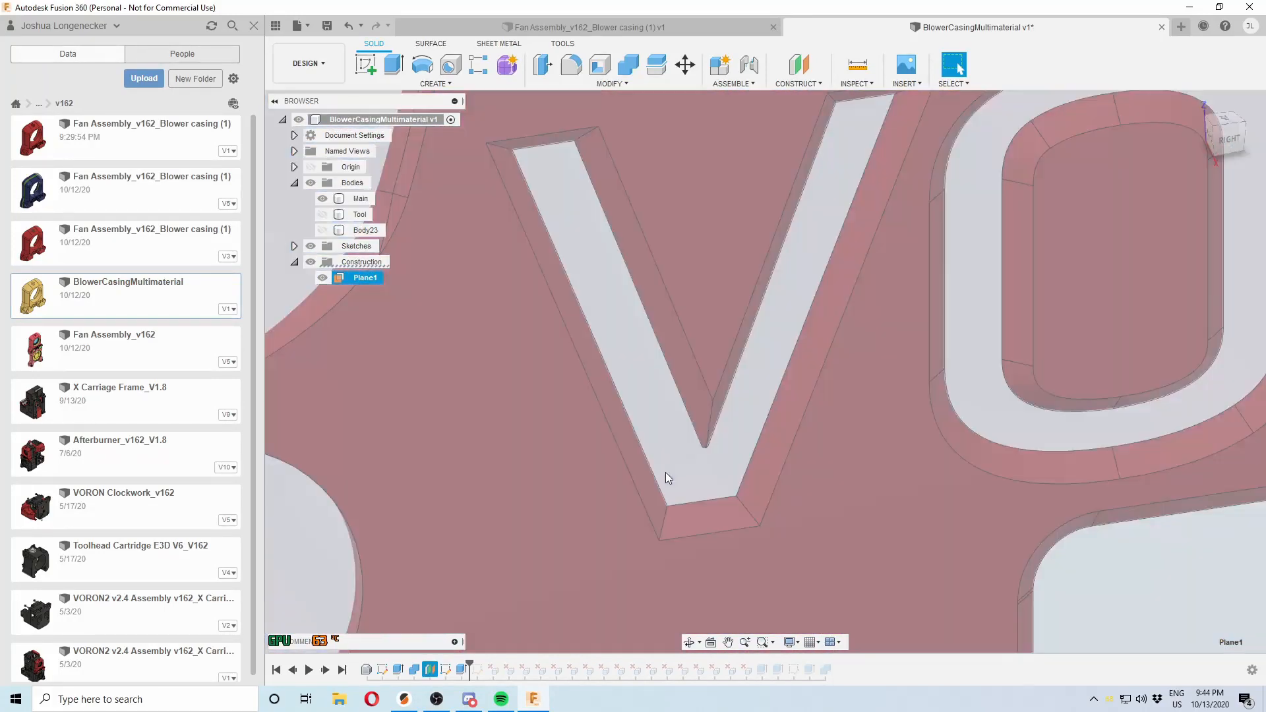
click(702, 456)
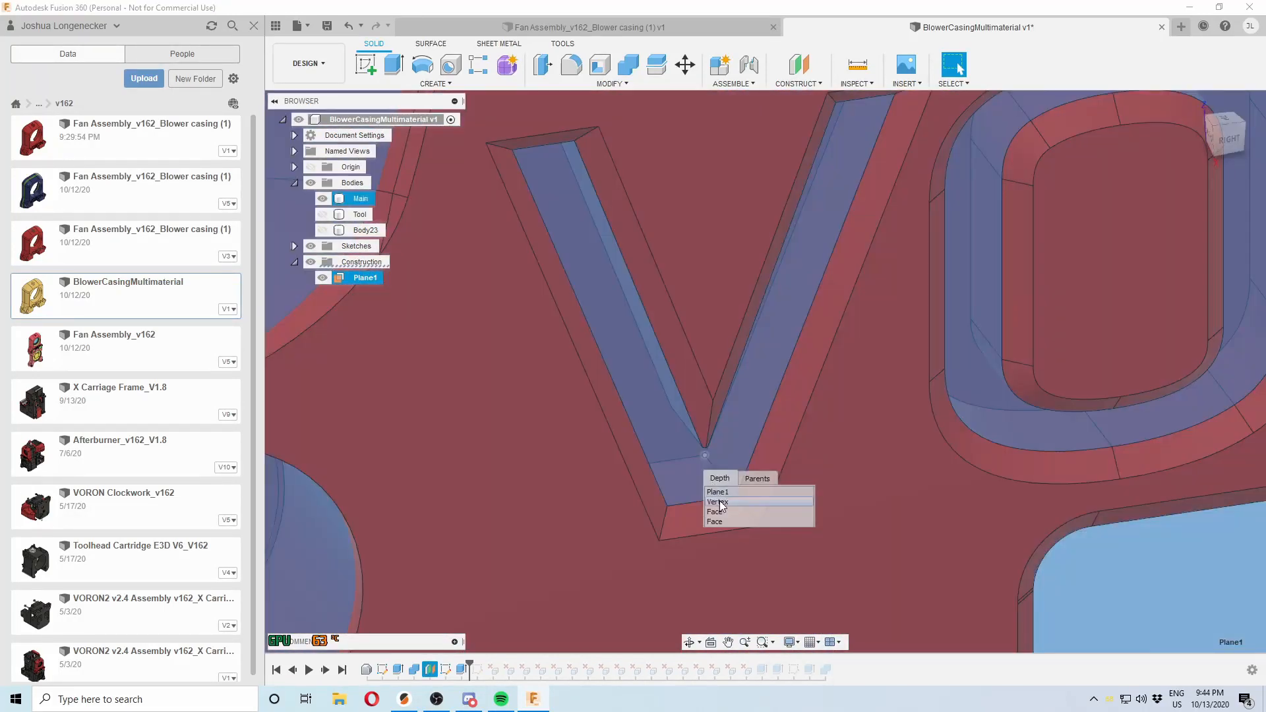
click(720, 505)
scroll(1064, 558, down, 3)
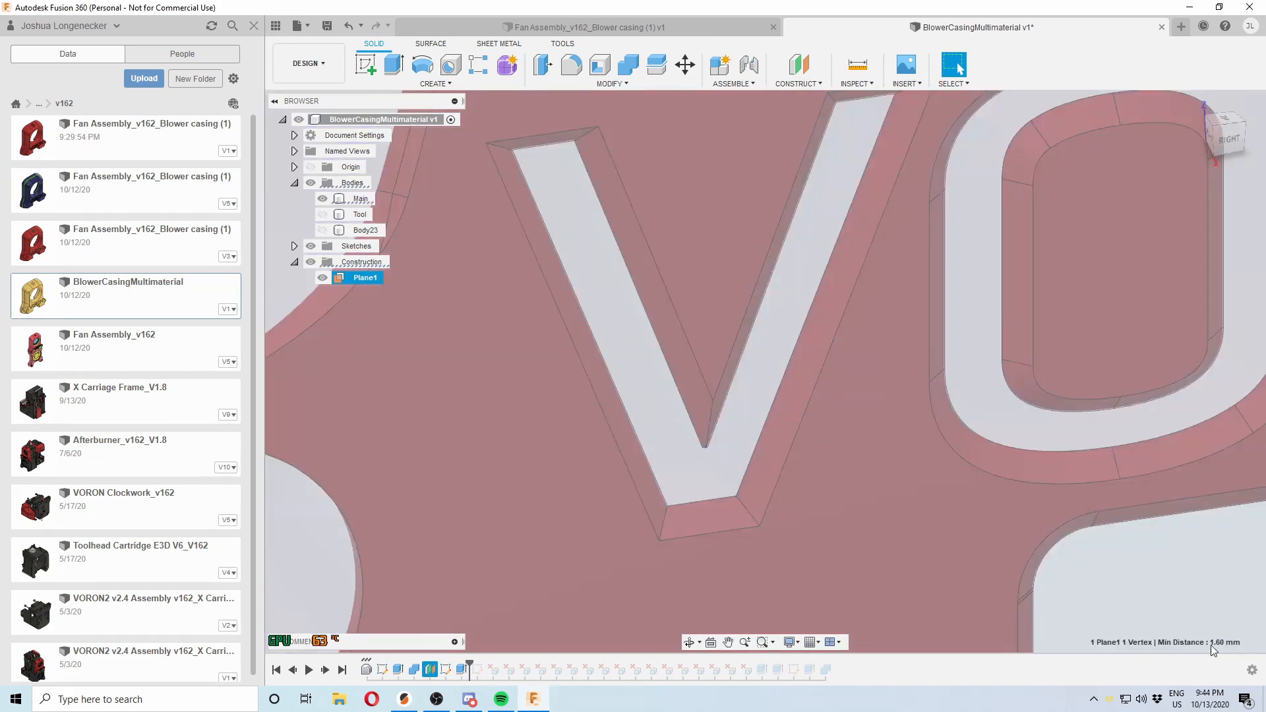
scroll(836, 430, down, 2)
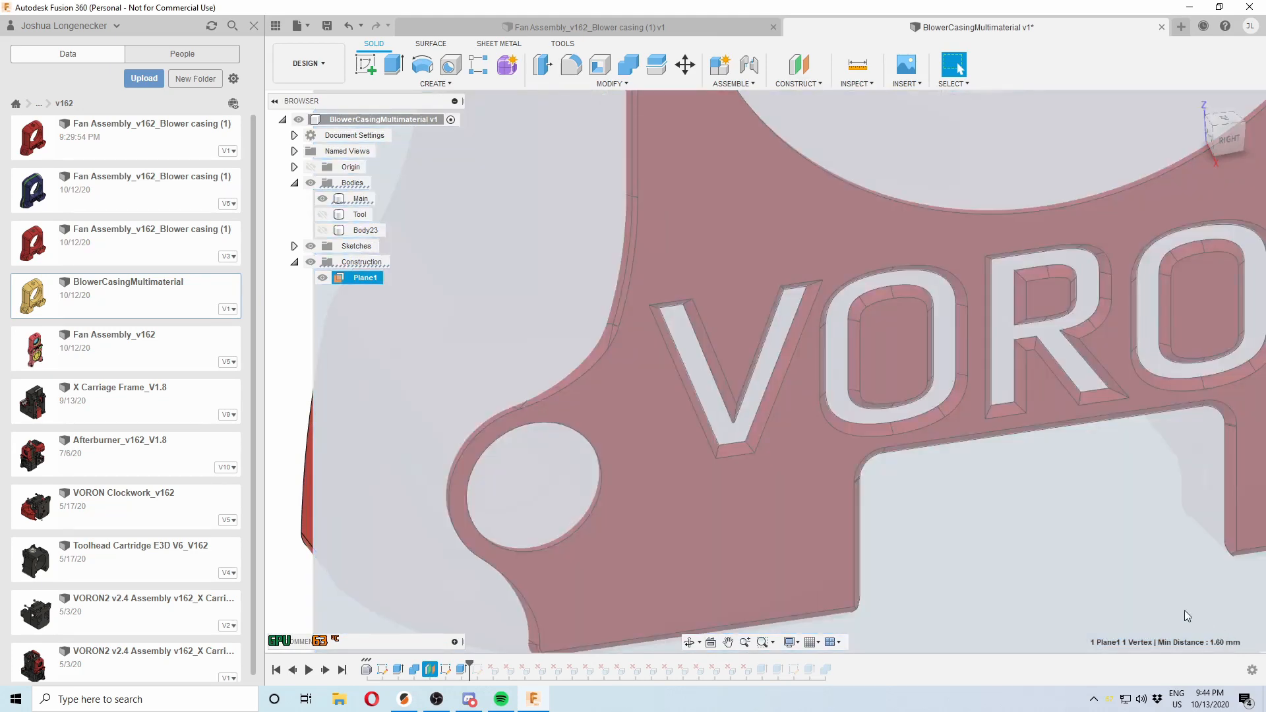
Hide the construction plane Plane1 so that only the casing body is displayed
scroll(858, 358, down, 3)
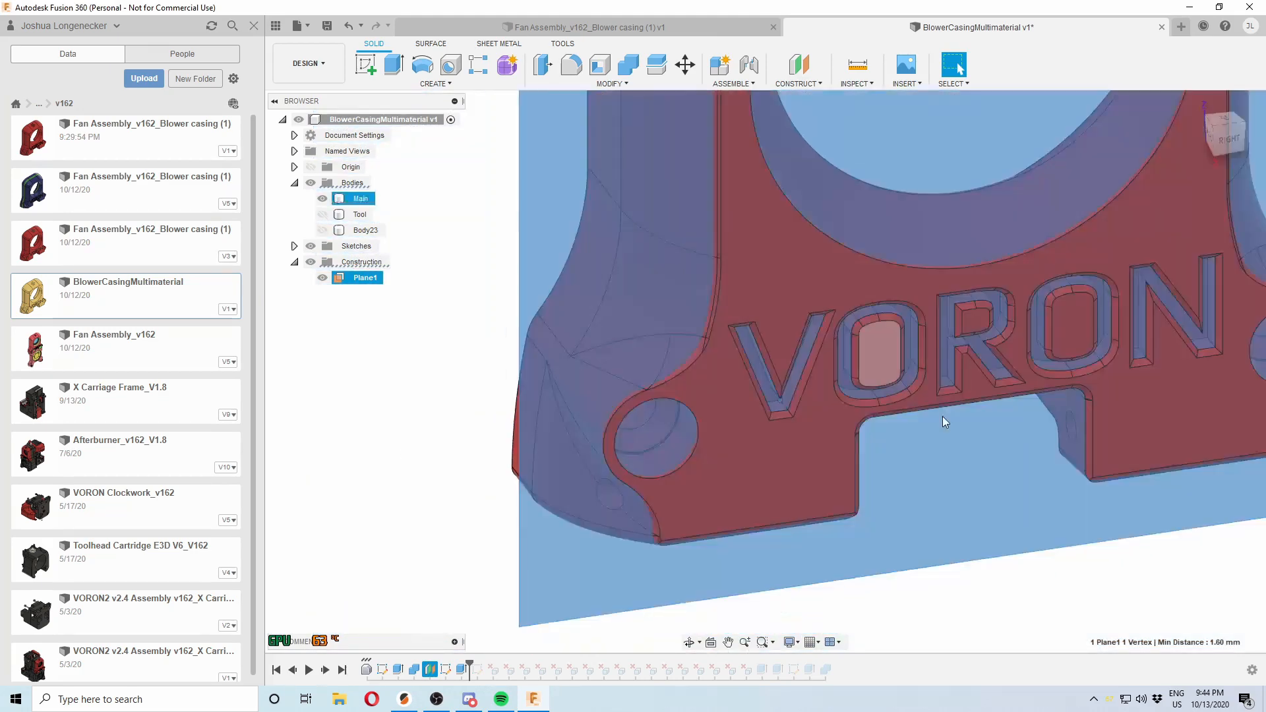
click(1137, 597)
click(322, 278)
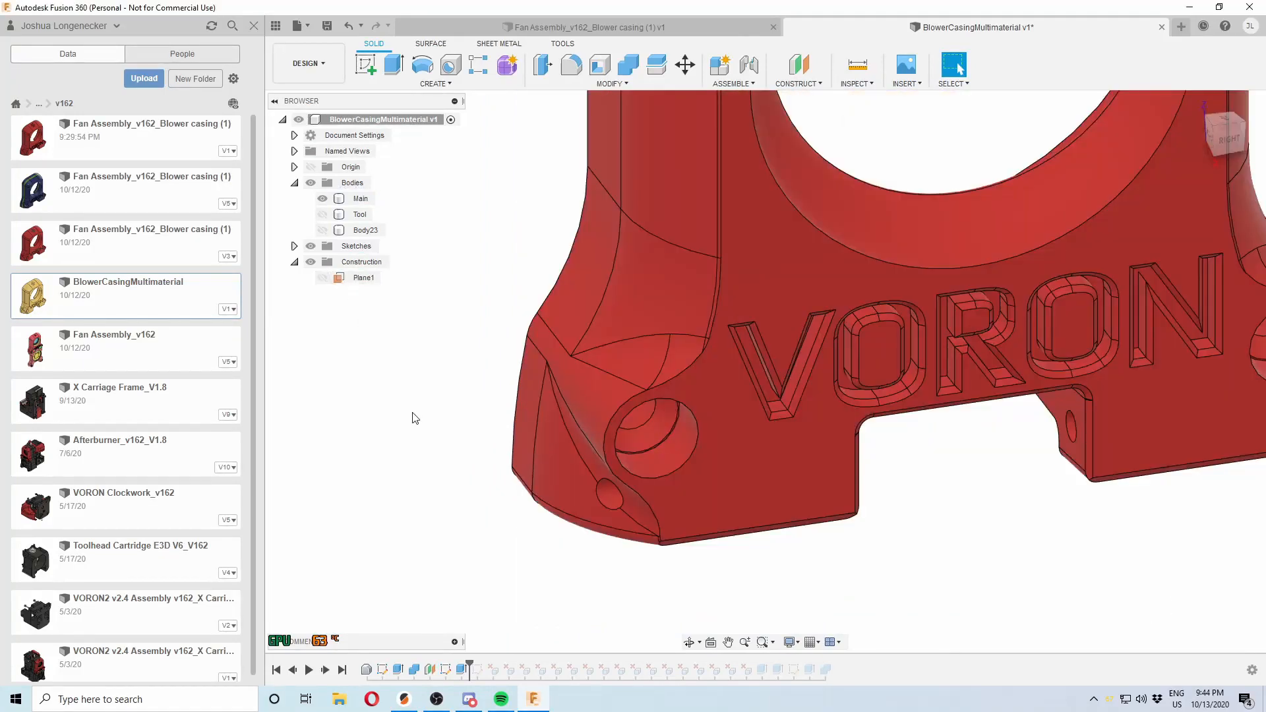
shift+middle_drag(400, 400, 429, 410)
scroll(397, 457, down, 3)
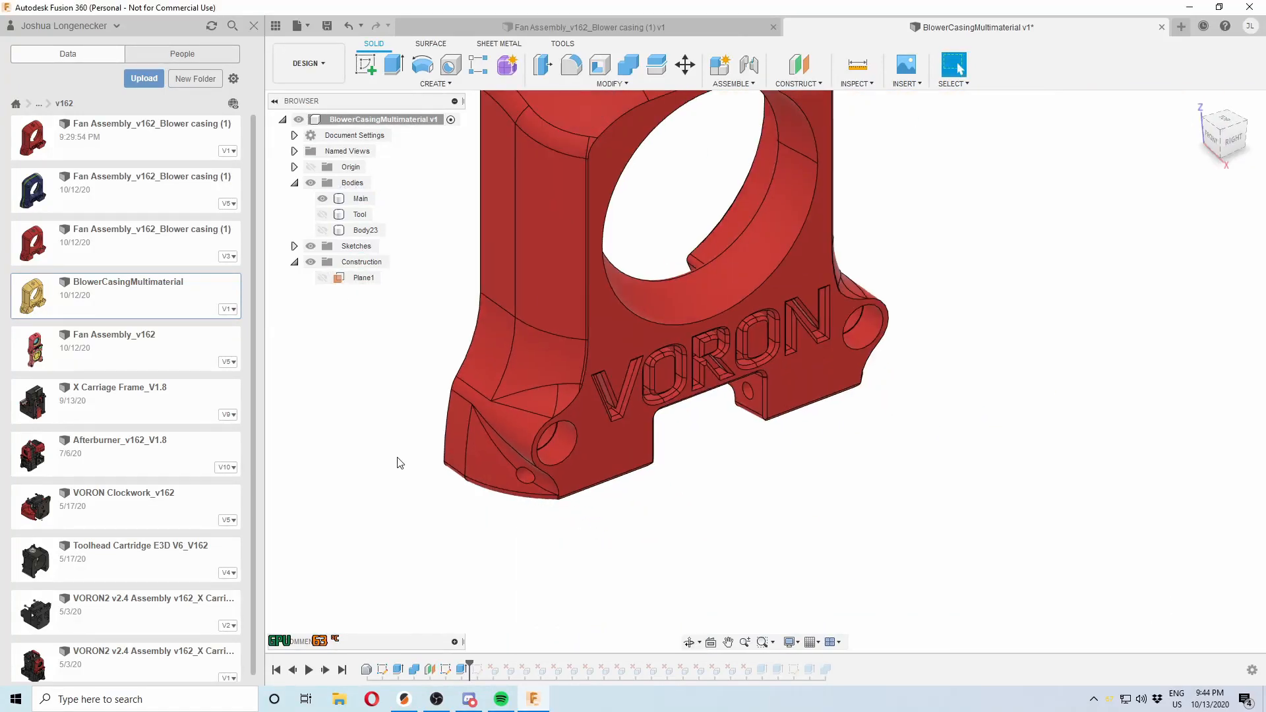
Hide the Main body, then display Body23 and rename it as Insert
click(323, 199)
click(367, 231)
click(369, 231)
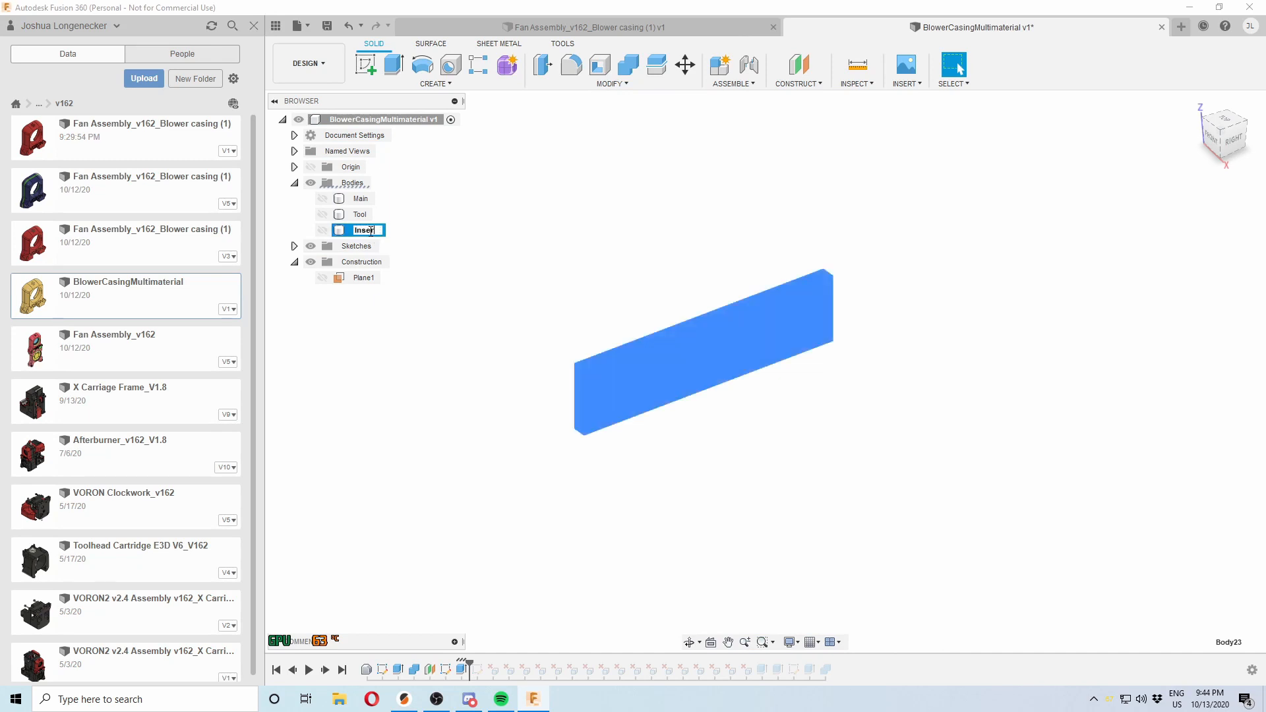
click(418, 415)
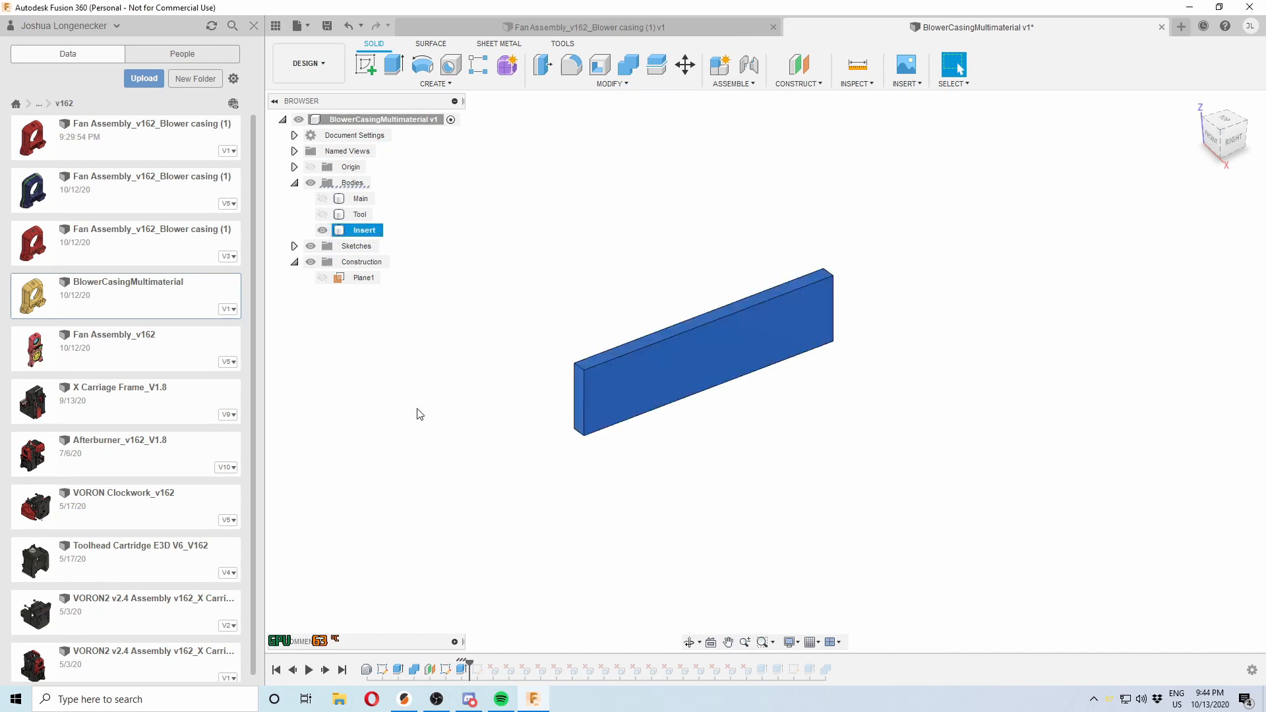
Show the Tool body and use Combine to cut it from Insert, keeping the tool body
click(323, 214)
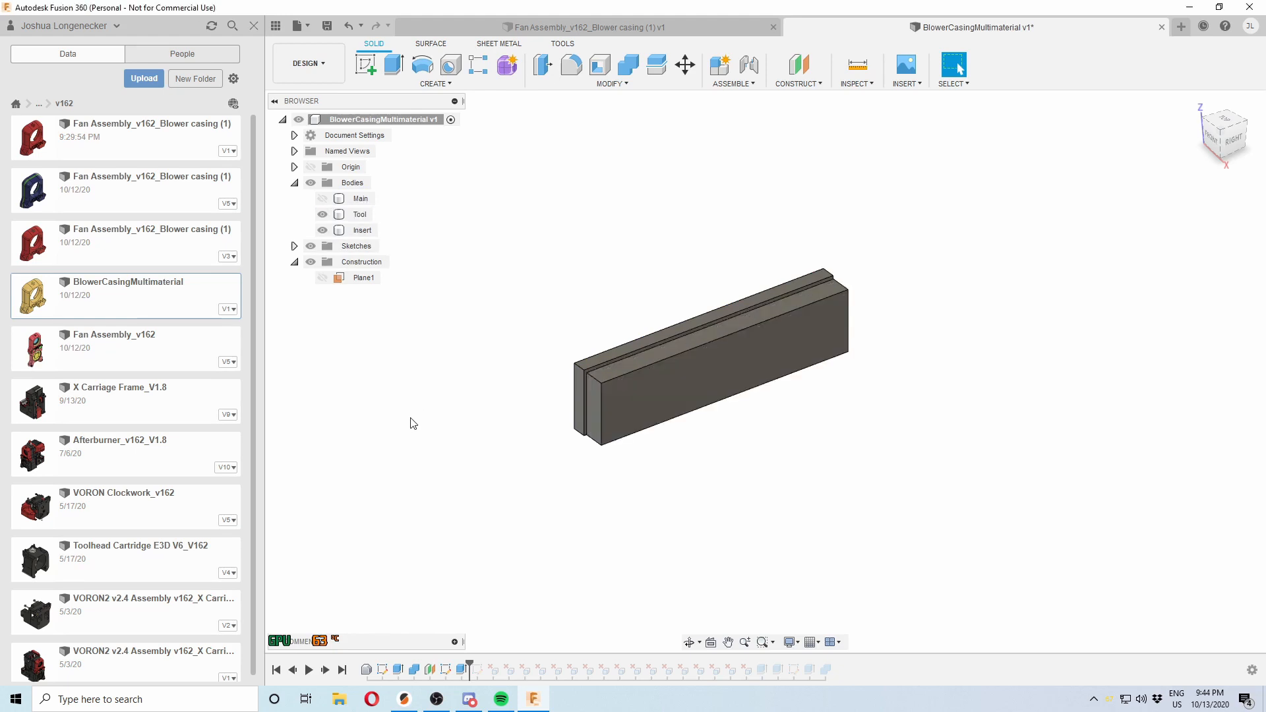
shift+middle_drag(409, 424, 443, 402)
scroll(729, 303, up, 3)
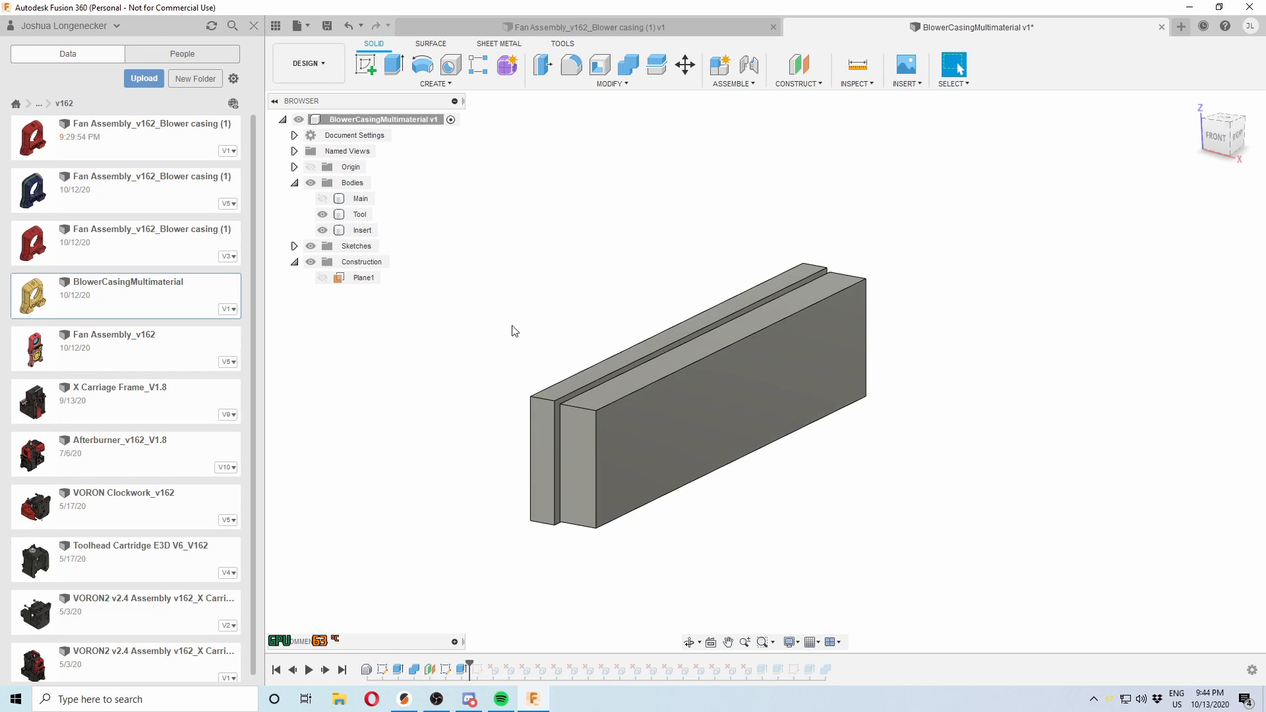
click(629, 64)
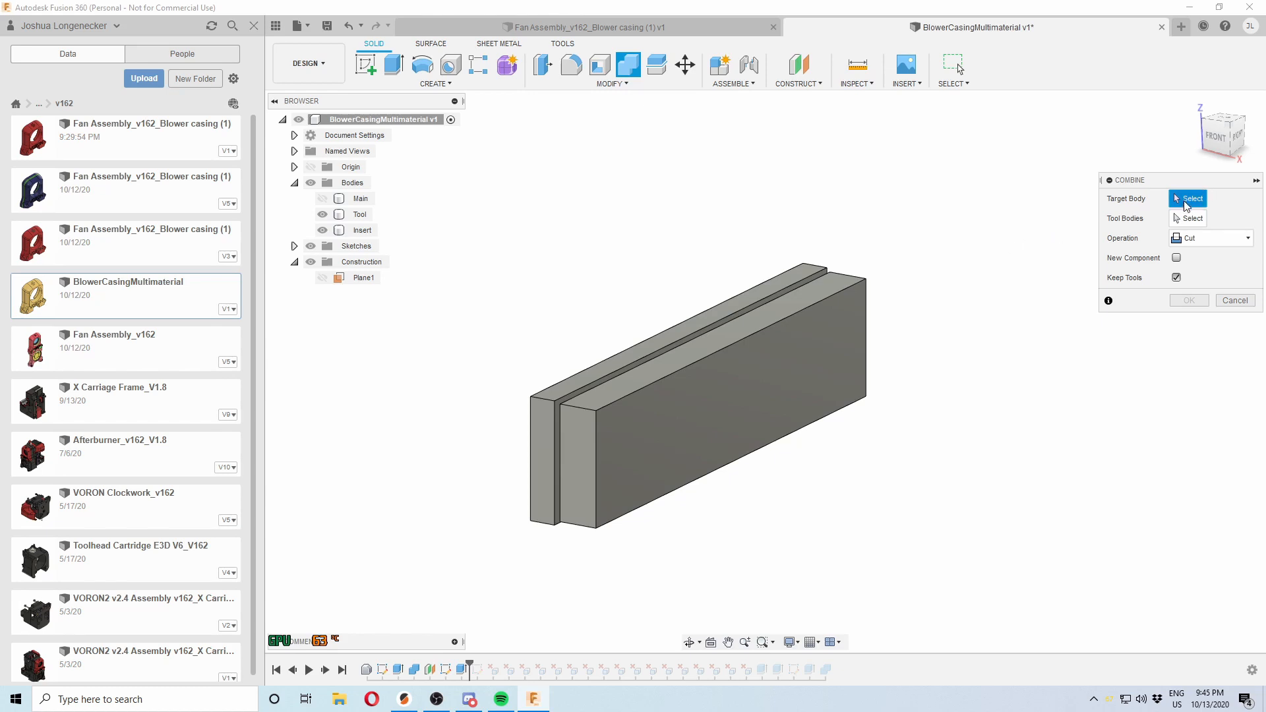
shift+middle_drag(972, 277, 907, 263)
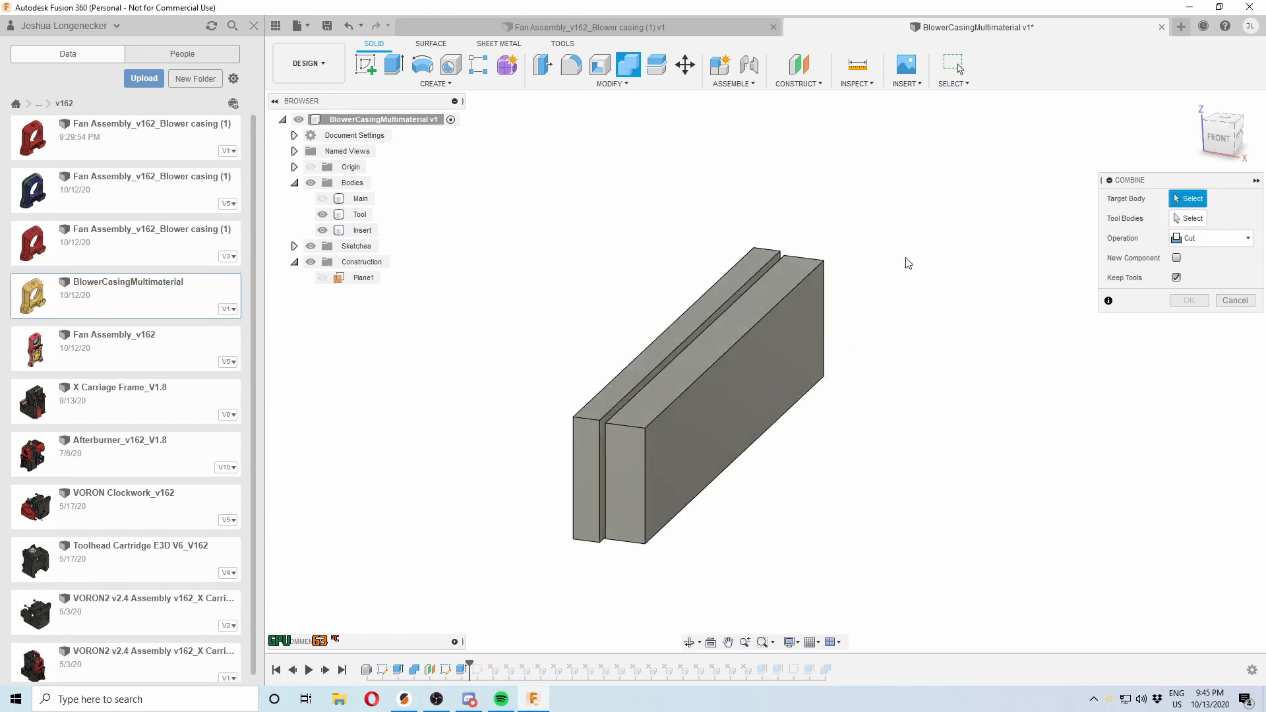
click(745, 269)
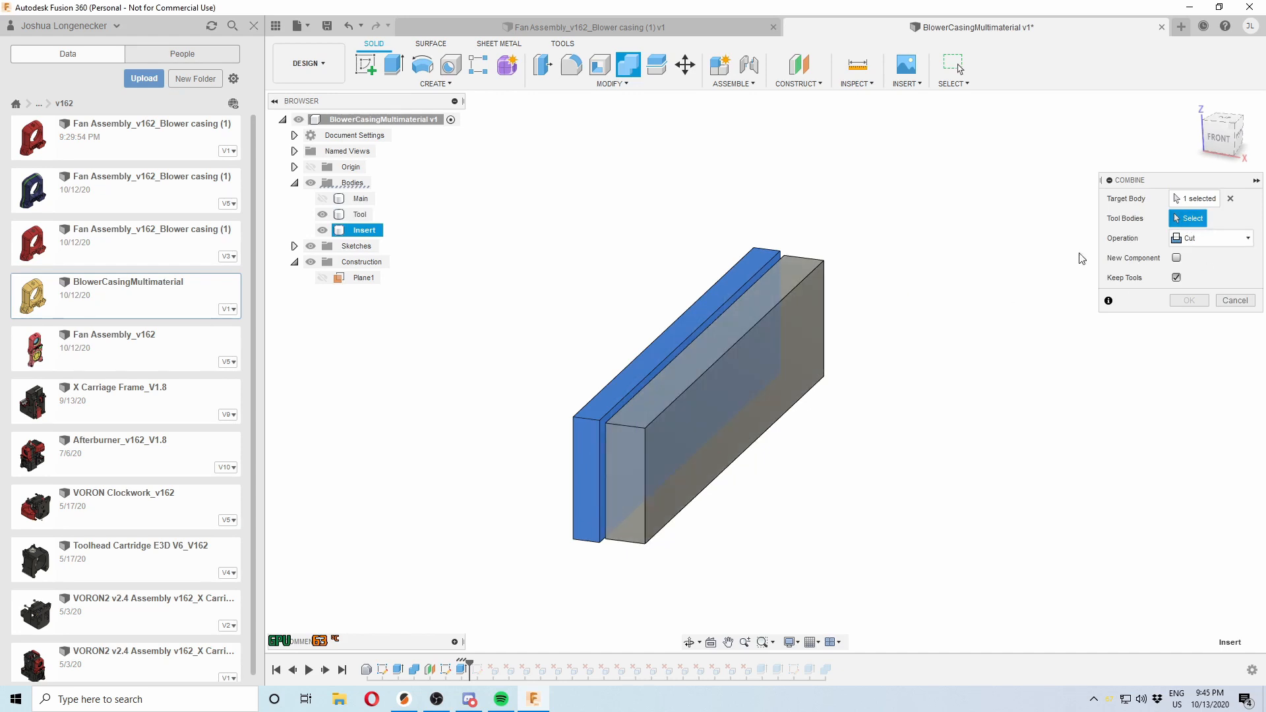
click(793, 375)
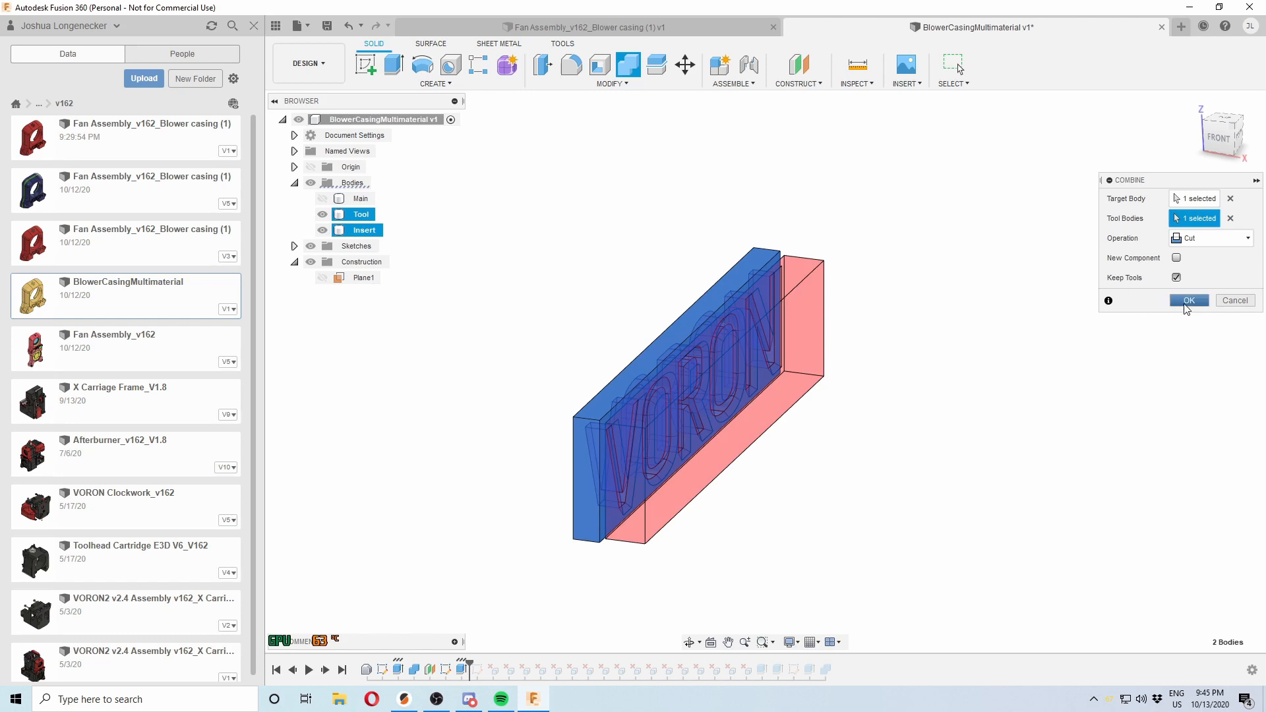
click(1188, 300)
shift+middle_drag(1068, 336, 1026, 336)
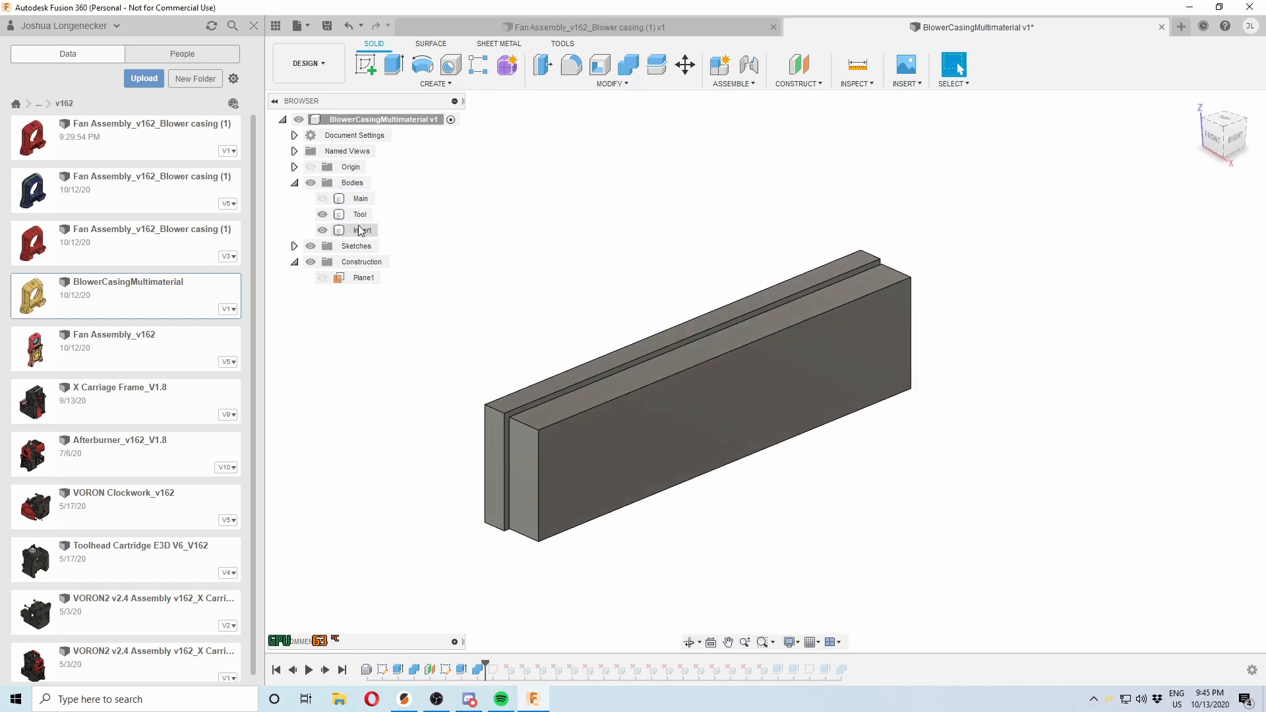
Hide the Tool body and inspect the VORON lettering cut into the Insert body
click(331, 217)
click(328, 216)
shift+middle_drag(791, 223, 740, 199)
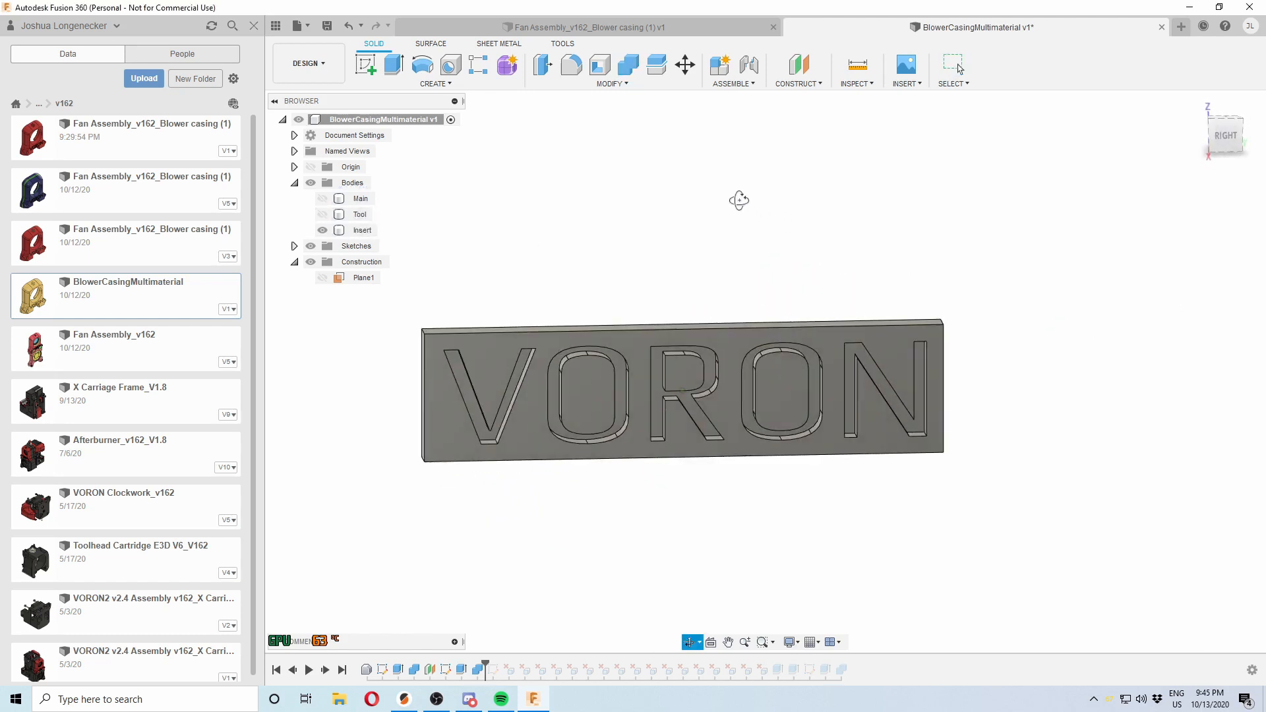
shift+middle_drag(648, 358, 806, 352)
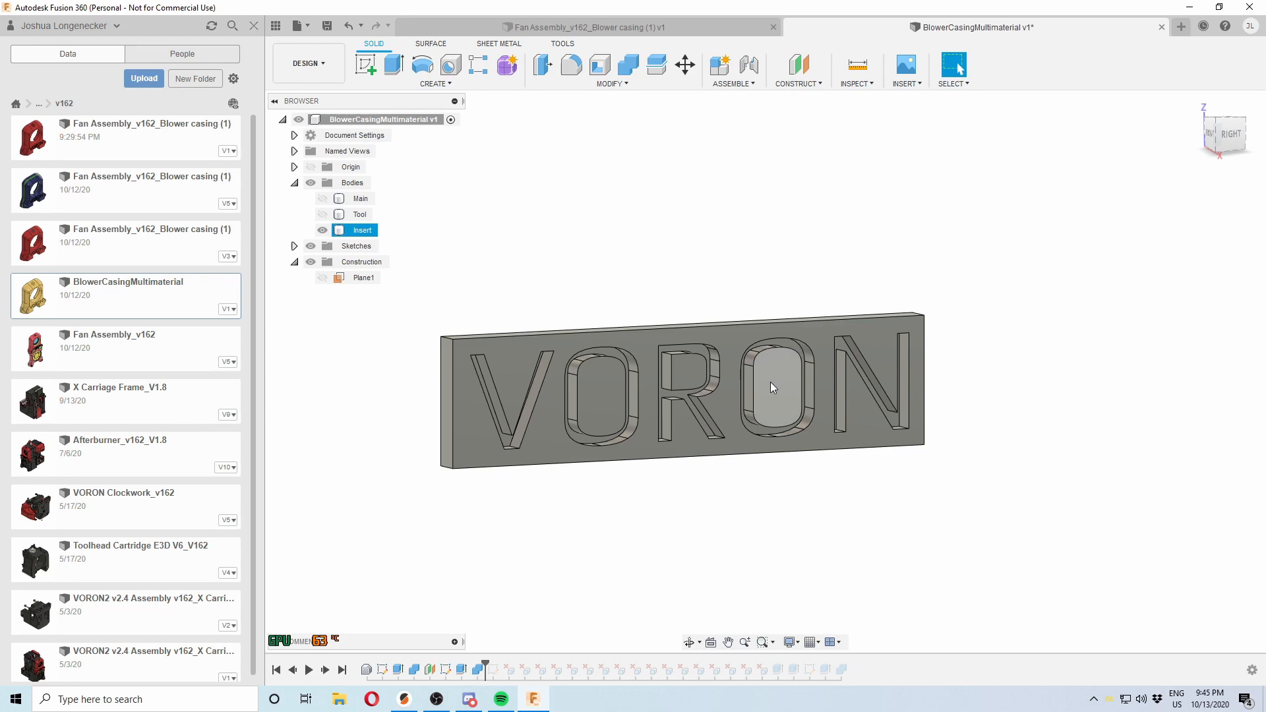
shift+middle_drag(410, 454, 443, 452)
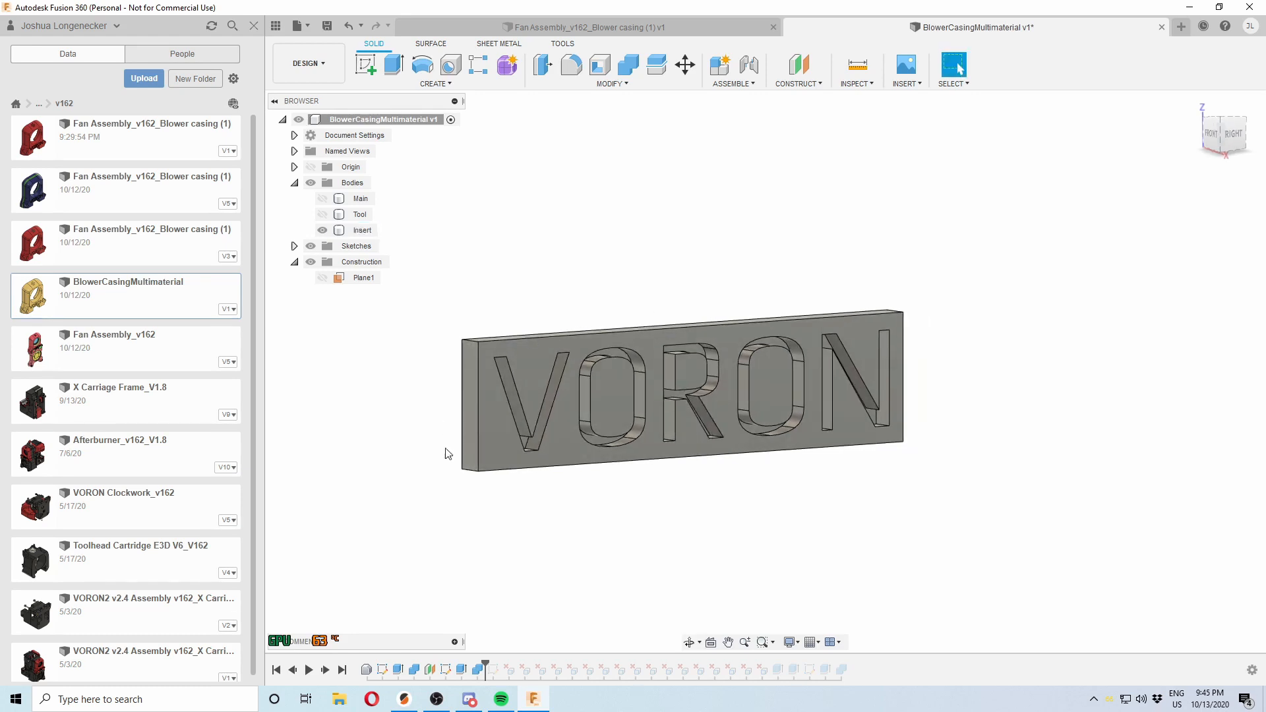
shift+middle_drag(798, 479, 799, 485)
Show the Main body again and check how Insert sits behind the recessed VORON lettering
click(322, 199)
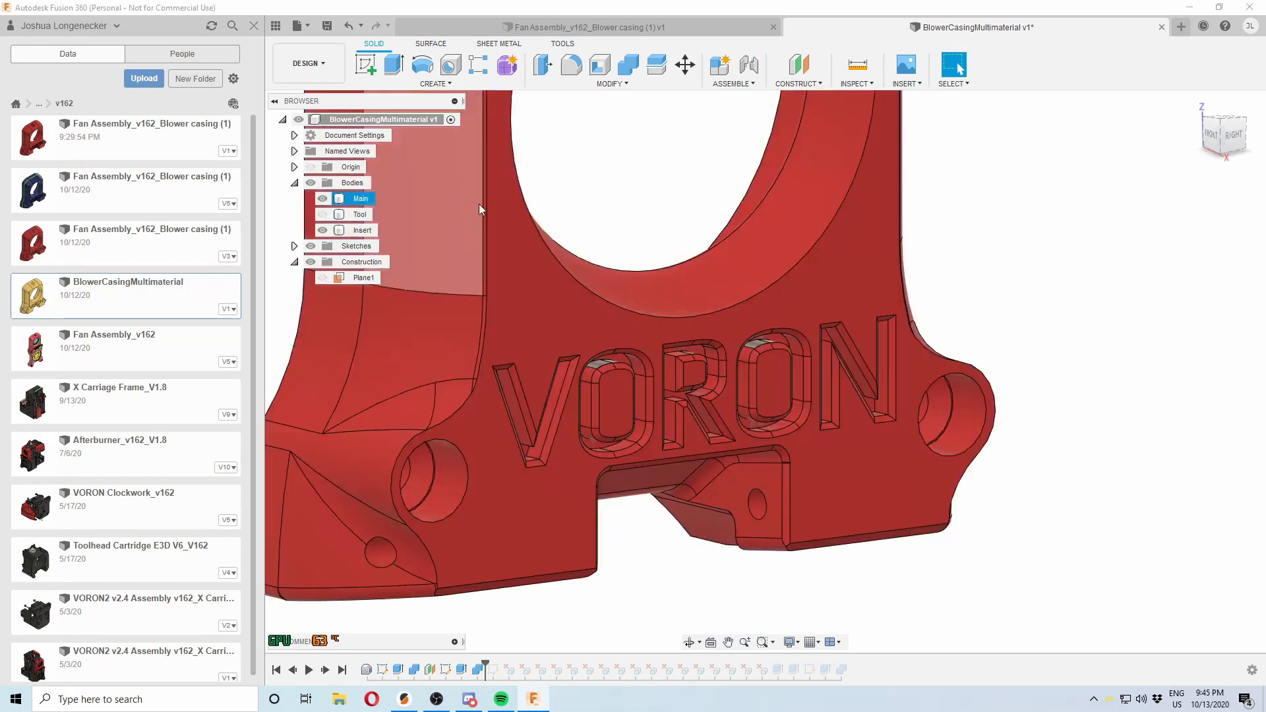
scroll(1003, 426, down, 3)
shift+middle_drag(837, 400, 834, 425)
scroll(818, 371, up, 3)
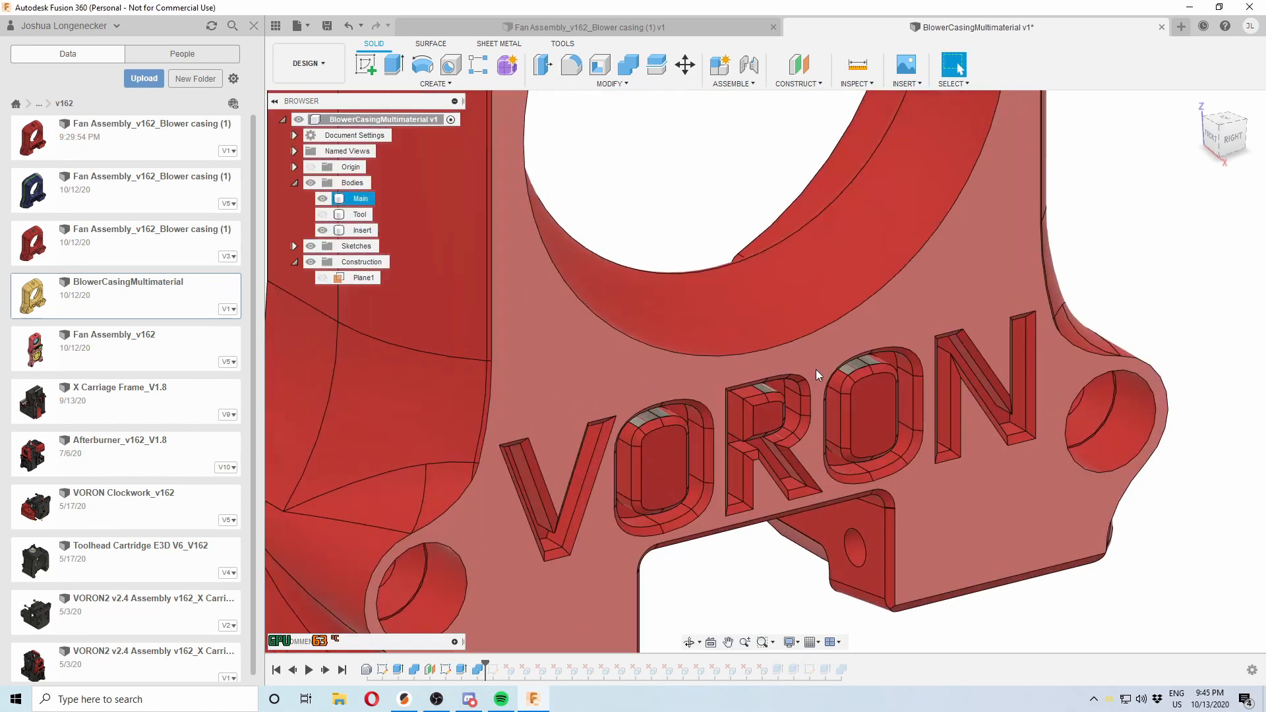
scroll(830, 371, down, 3)
click(760, 483)
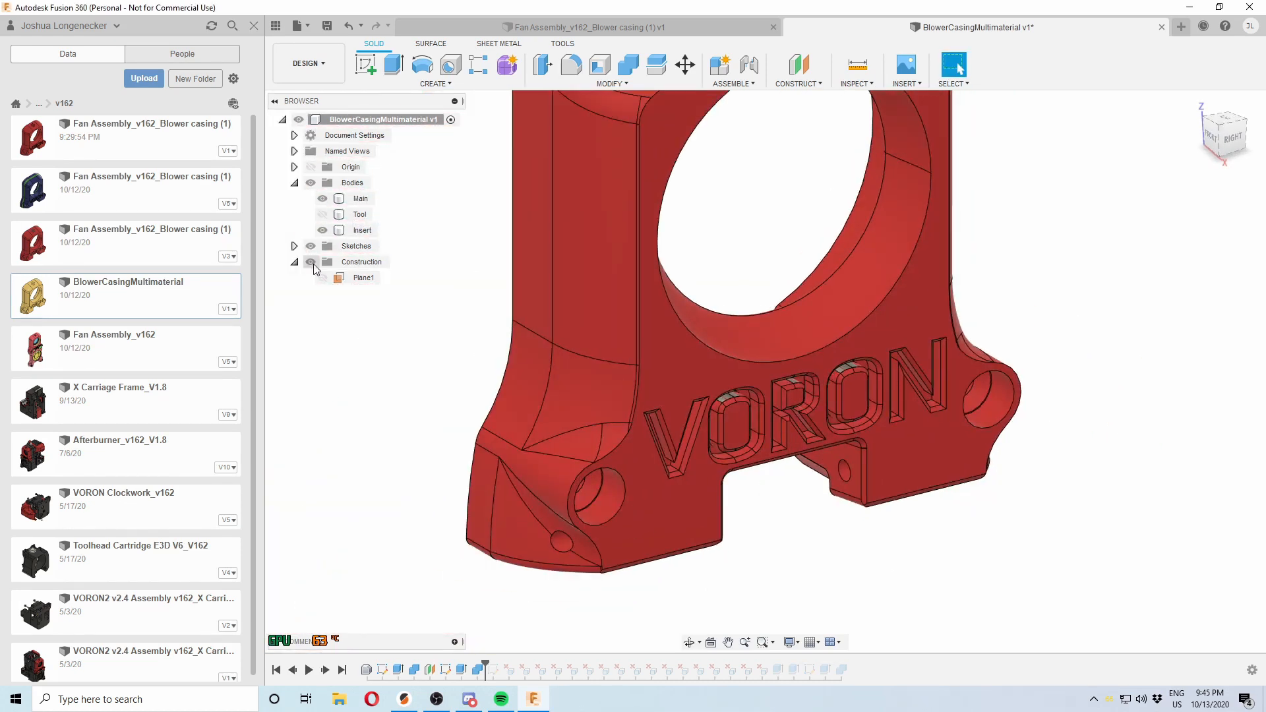
Show the origin planes and examine the overlap of Main and Insert with a section analysis on the XZ plane at 0 mm
click(311, 168)
scroll(489, 348, up, 1)
scroll(533, 358, down, 6)
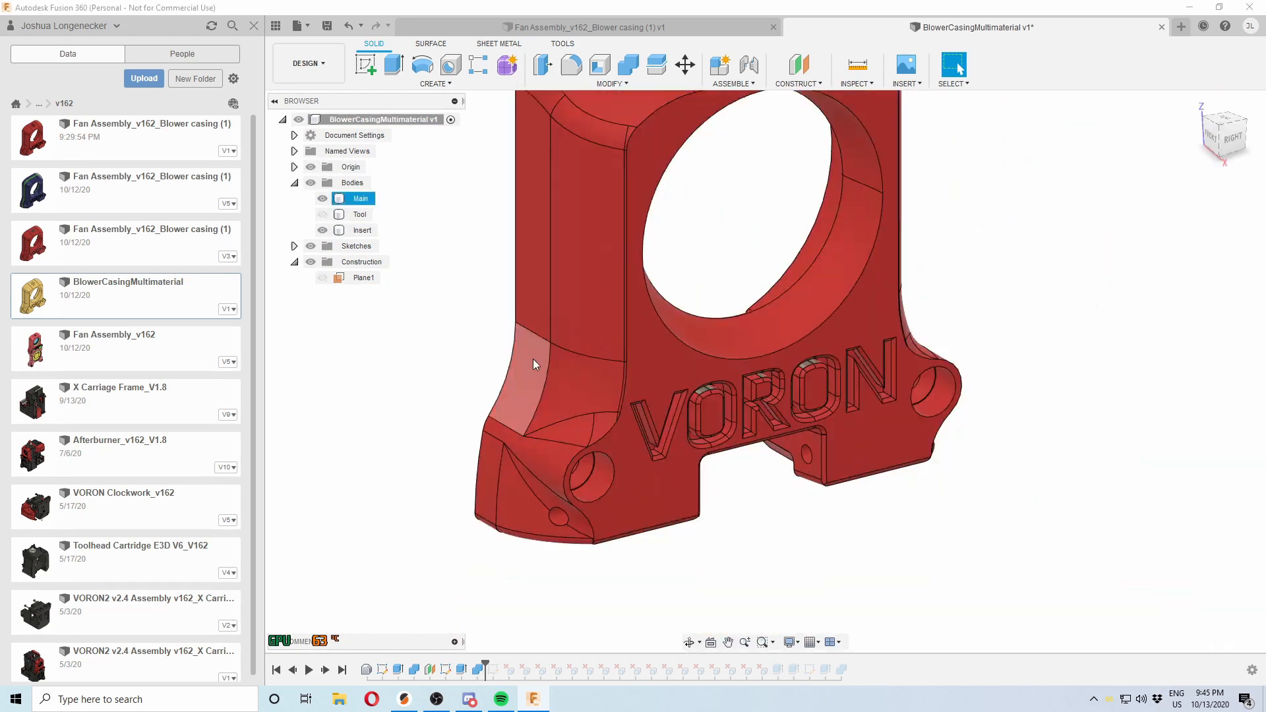
click(640, 577)
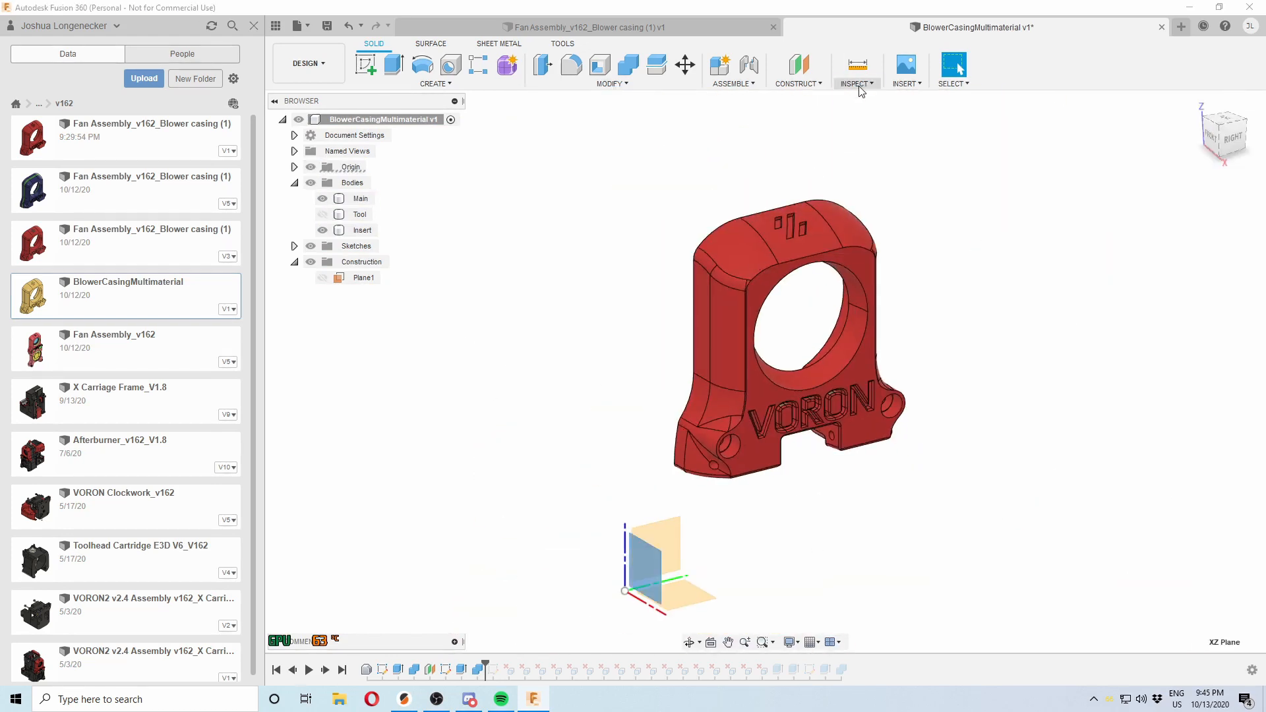
click(855, 84)
click(900, 213)
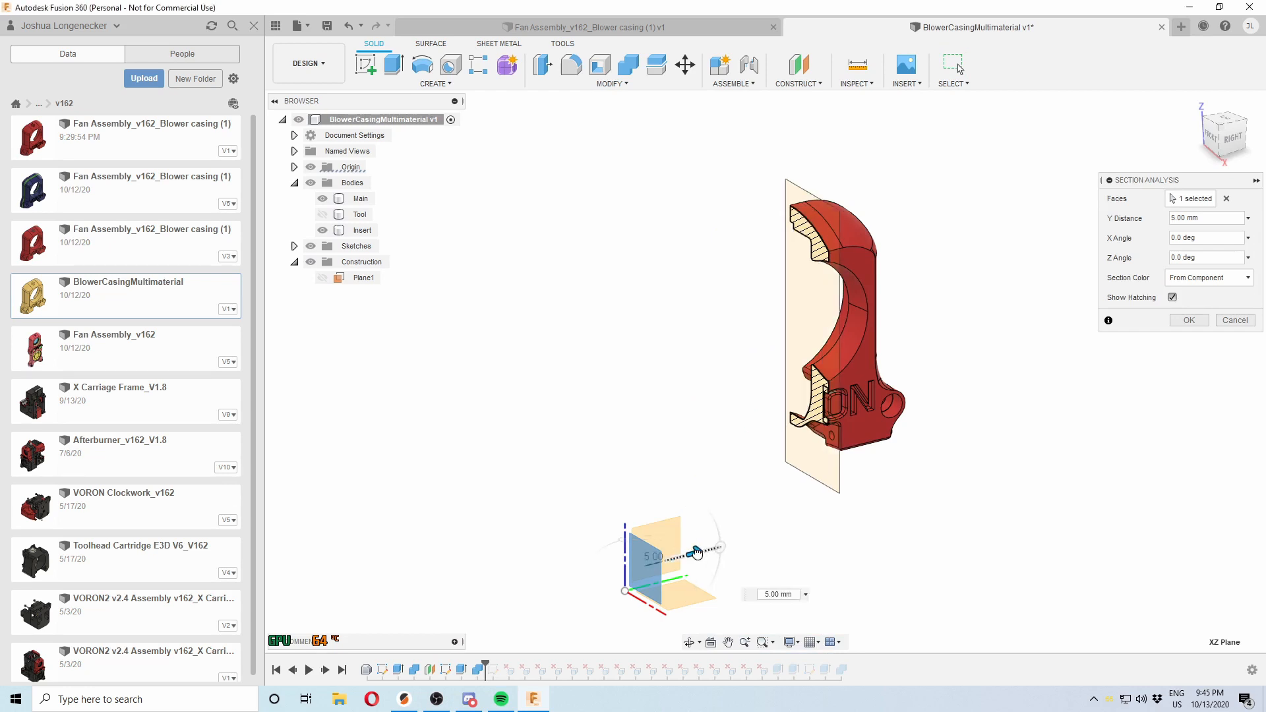
scroll(825, 402, up, 5)
scroll(825, 402, up, 3)
shift+middle_drag(825, 402, 900, 397)
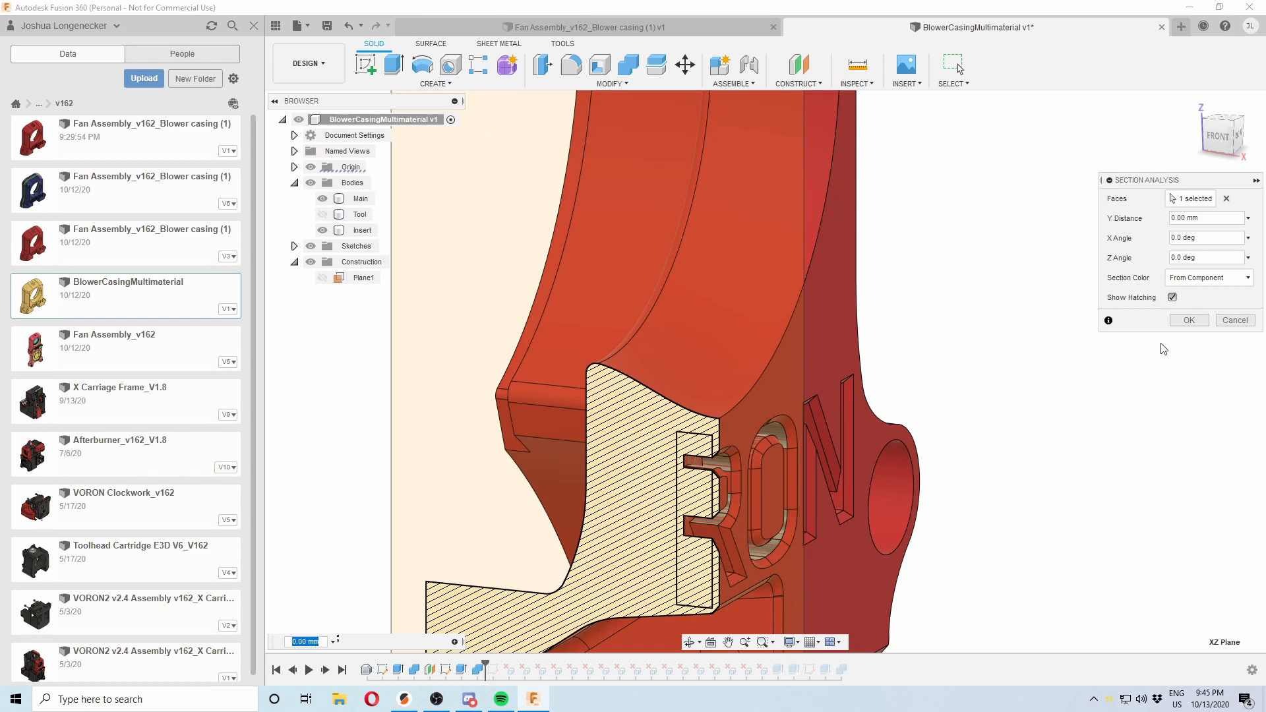
click(1189, 321)
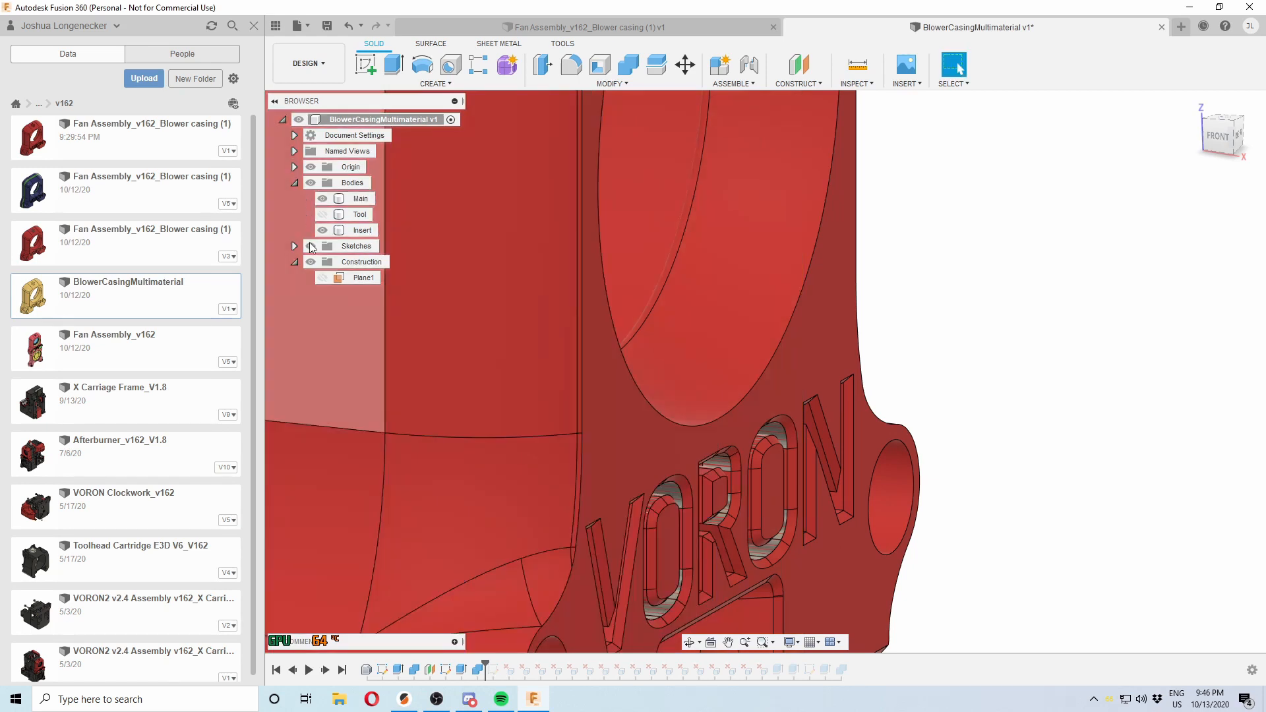
Use Combine to cut the Insert body from Main, keeping Insert as a separate body
scroll(1024, 315, down, 3)
shift+middle_drag(980, 342, 952, 344)
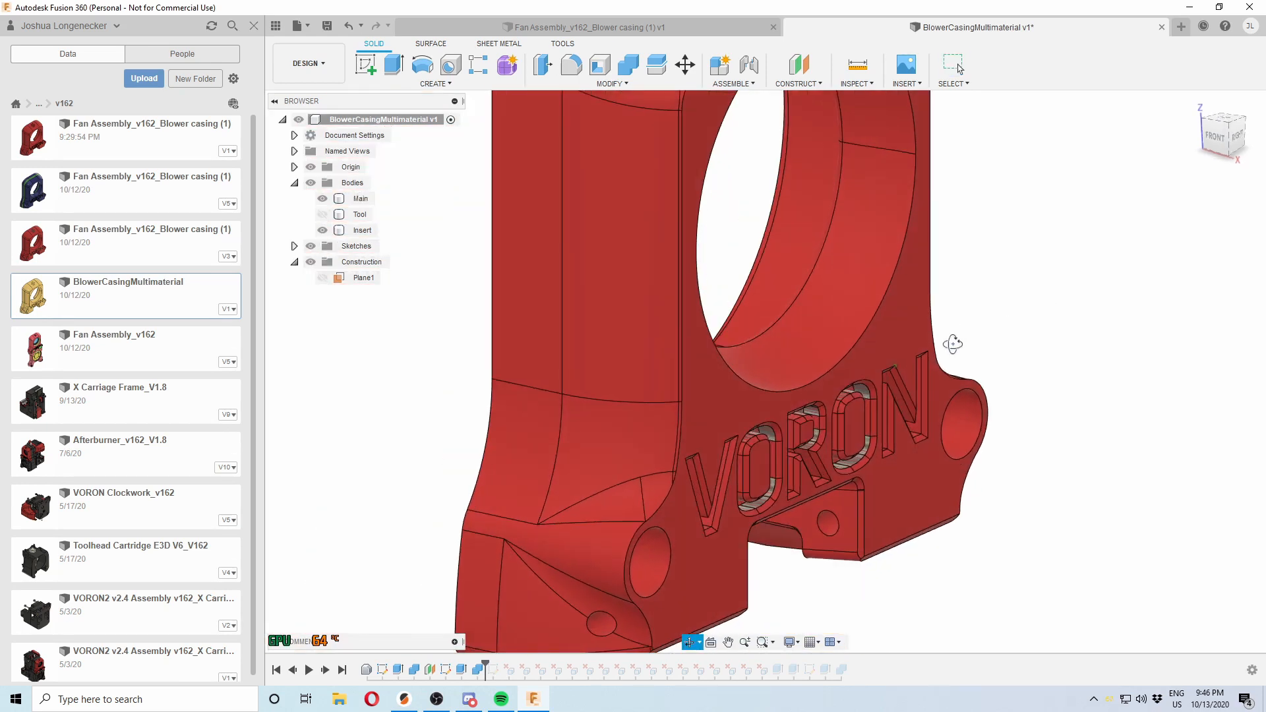
click(790, 451)
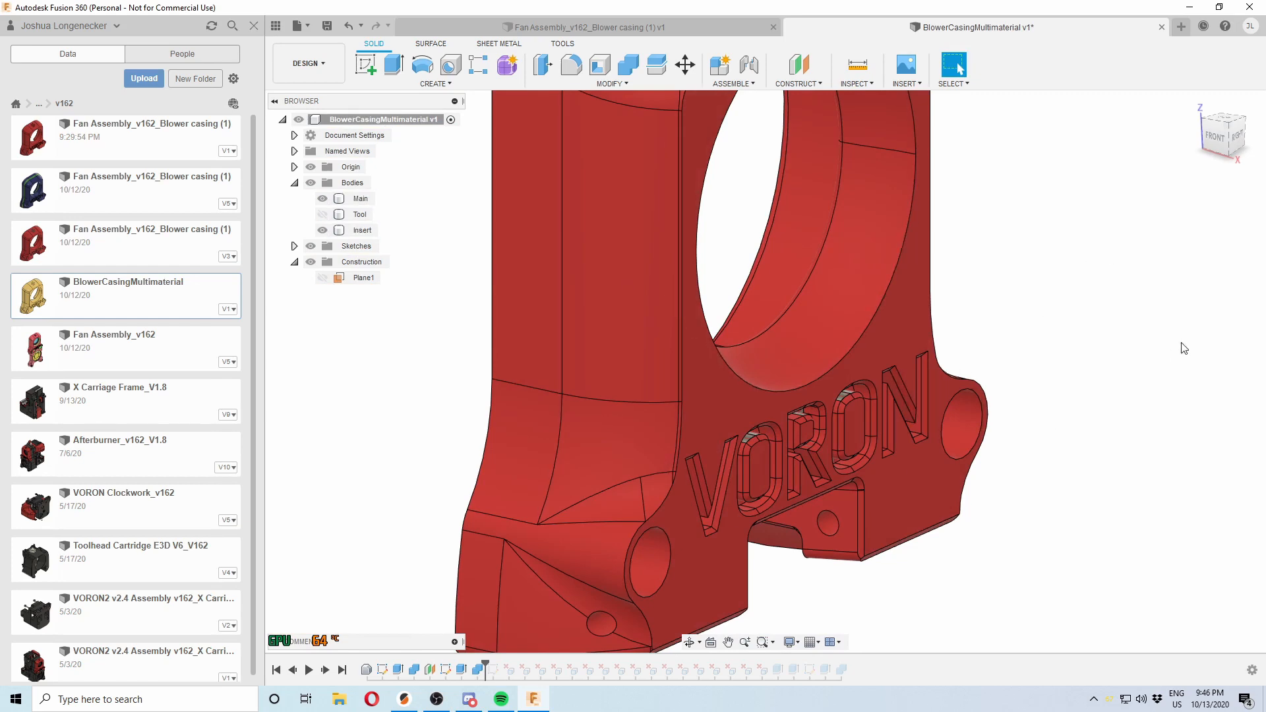
click(629, 65)
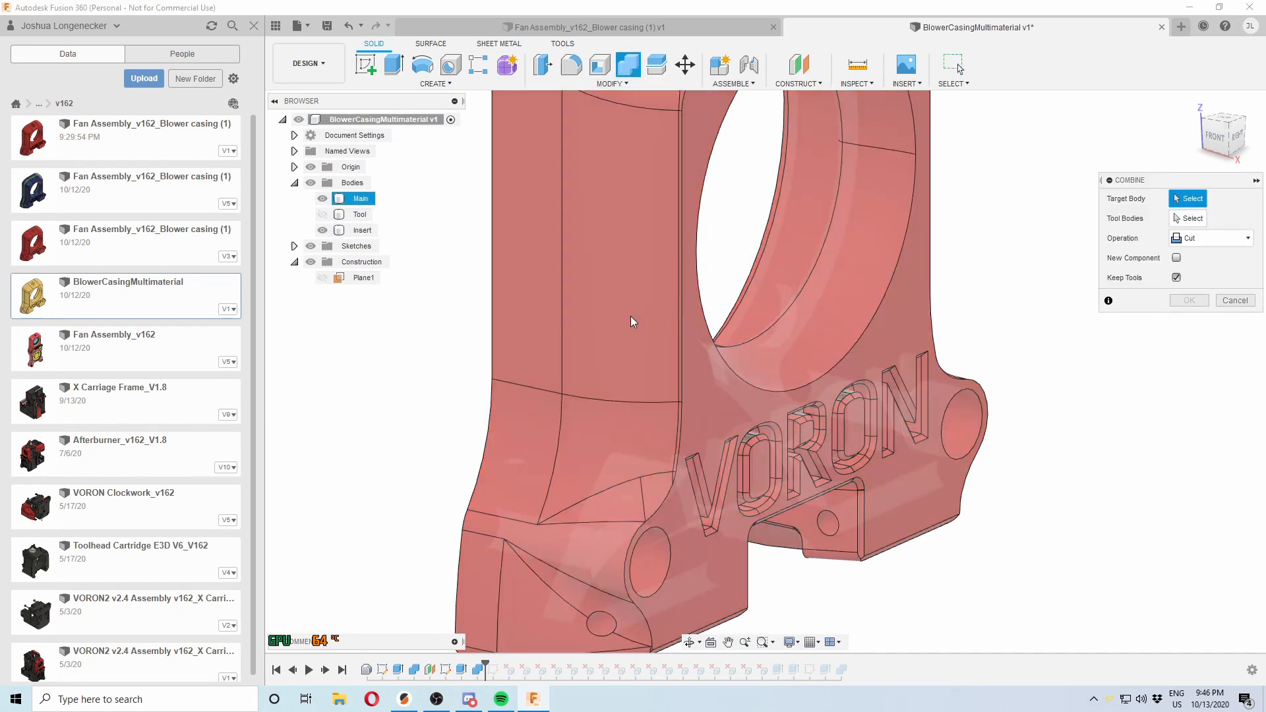
click(631, 315)
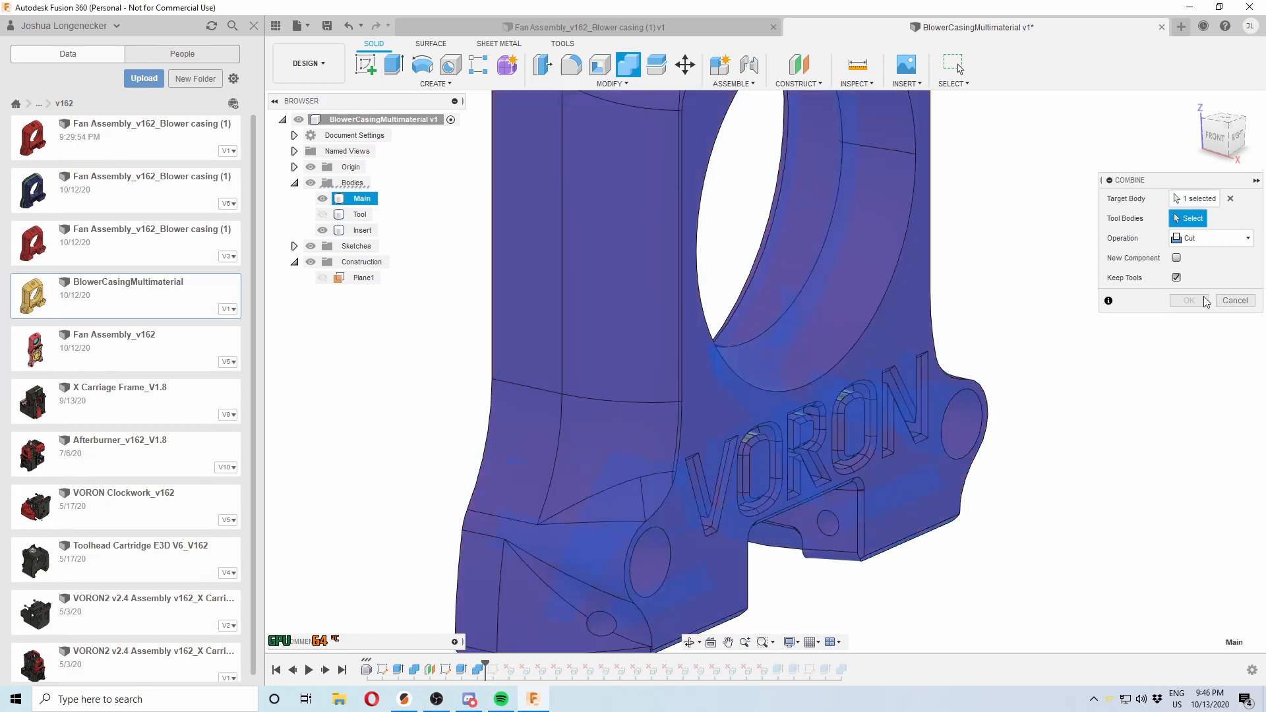
click(362, 230)
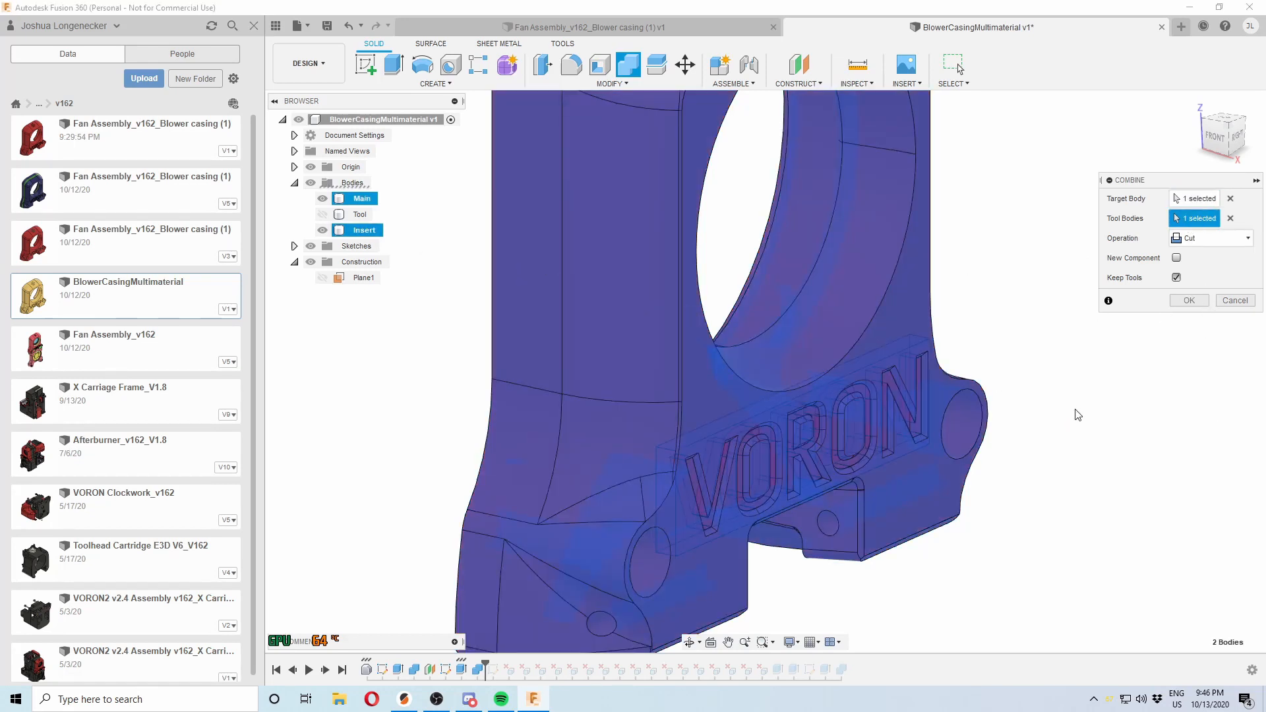
click(1186, 300)
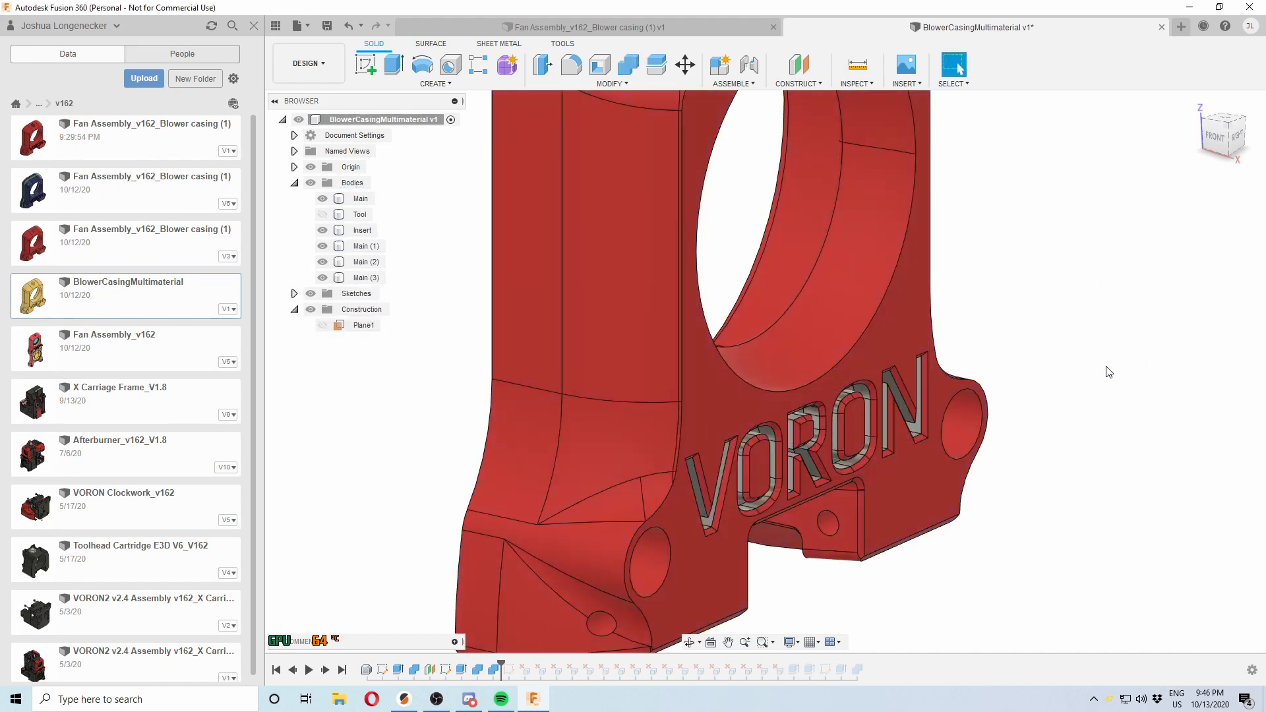
Examine the fit of Insert inside the cut Main body with a temporary section analysis on the origin XZ plane
scroll(1108, 372, down, 3)
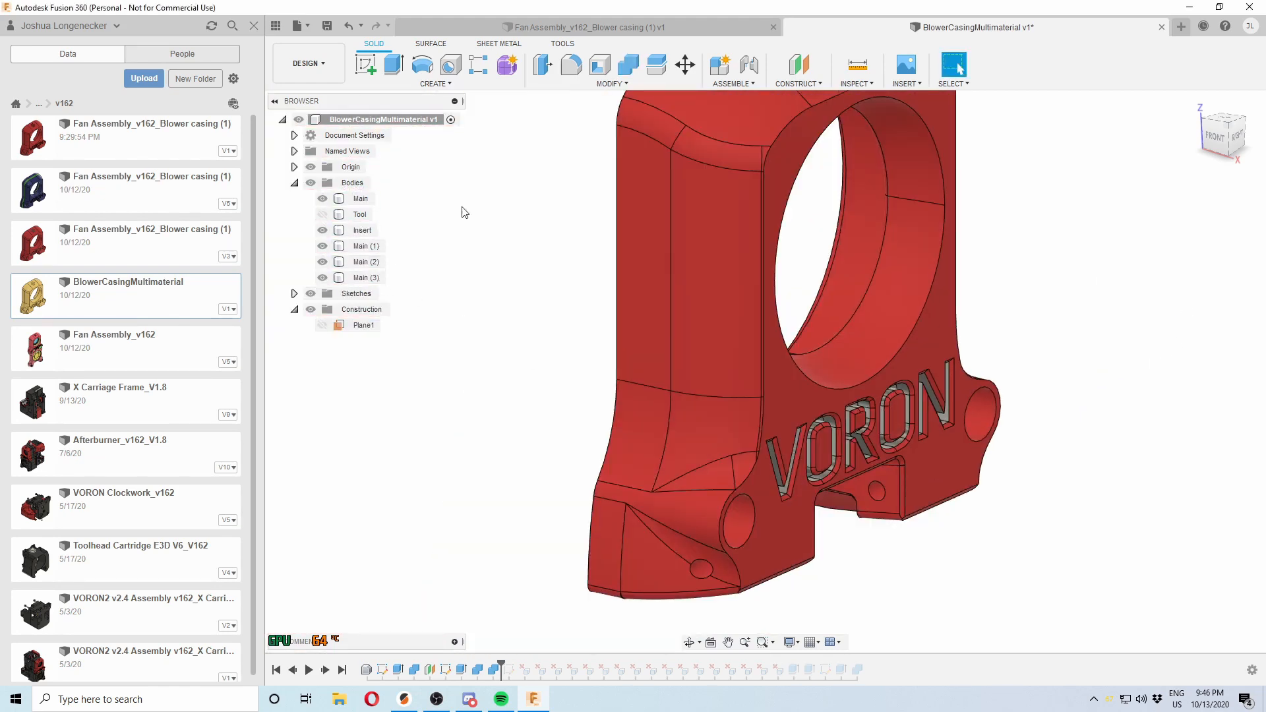
click(848, 84)
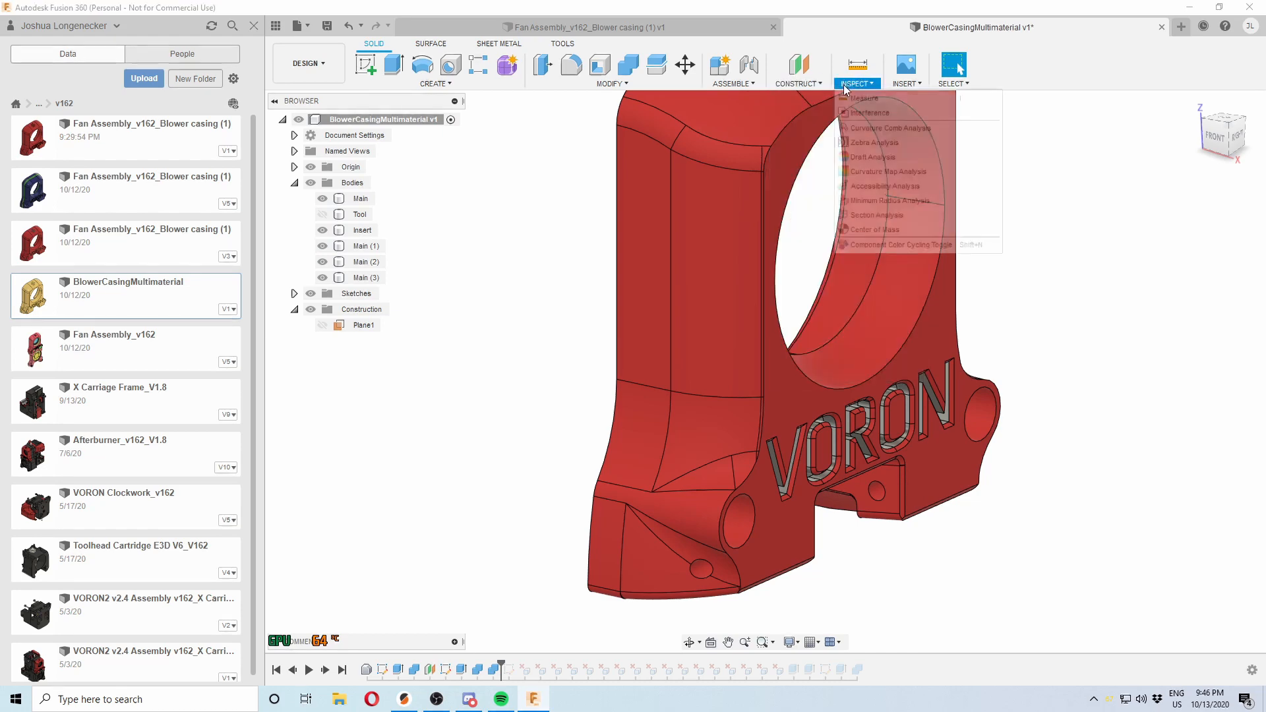
click(876, 215)
click(294, 167)
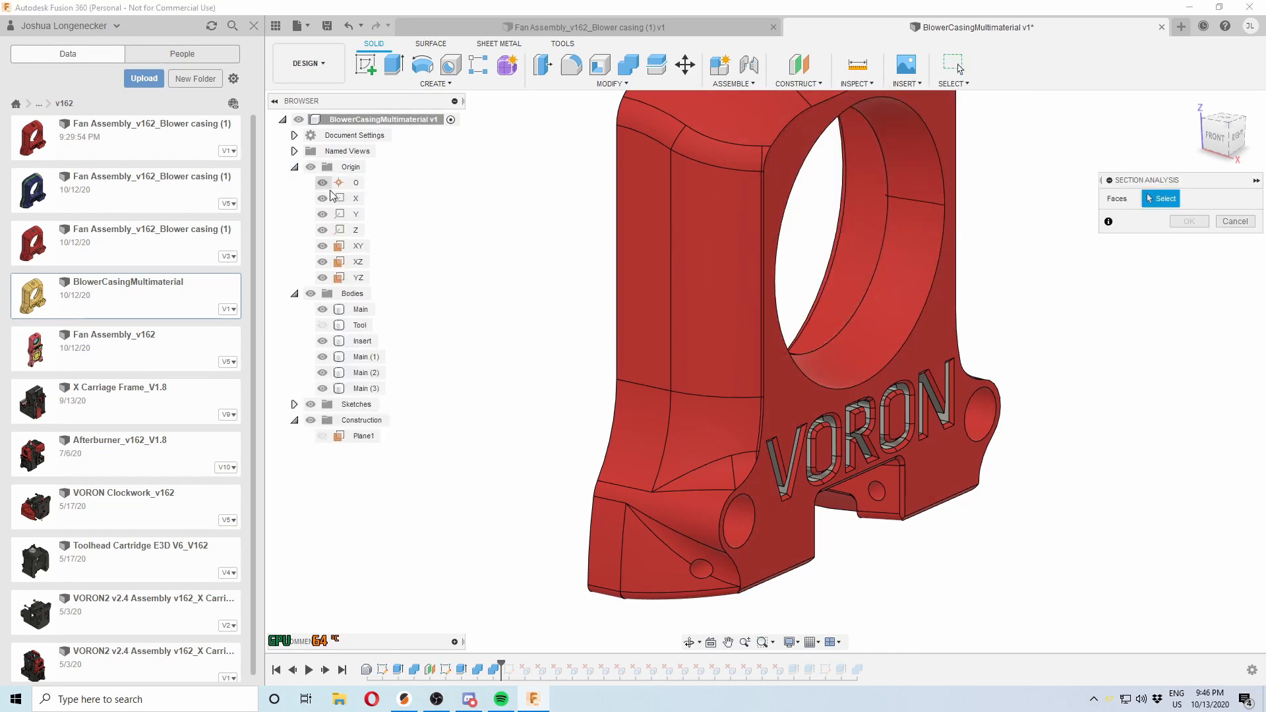
scroll(469, 367, down, 4)
click(433, 552)
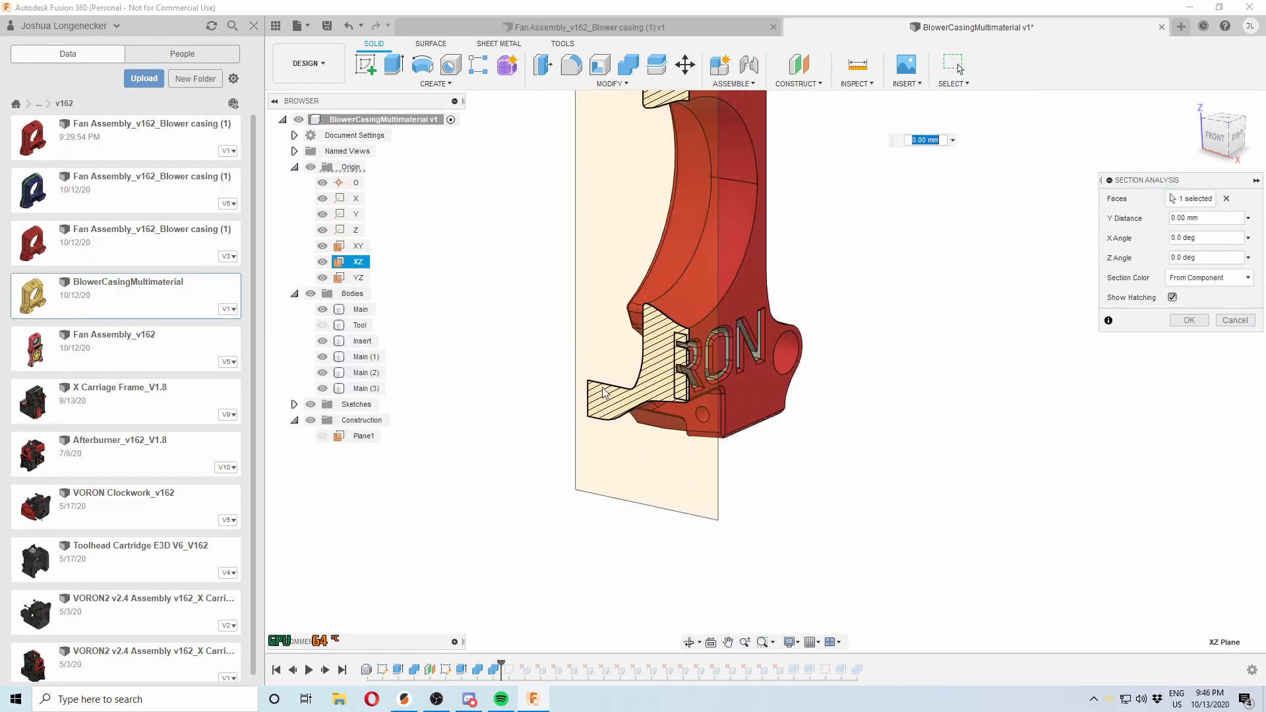
scroll(691, 351, up, 6)
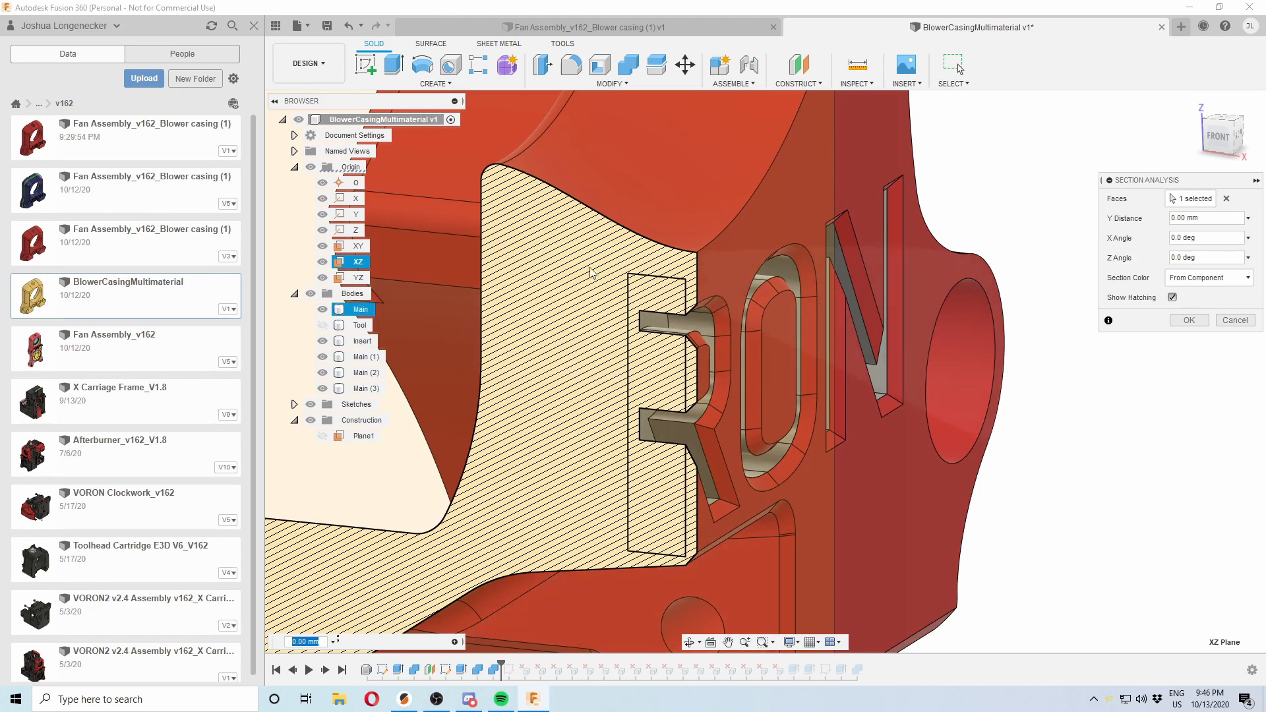
click(1235, 320)
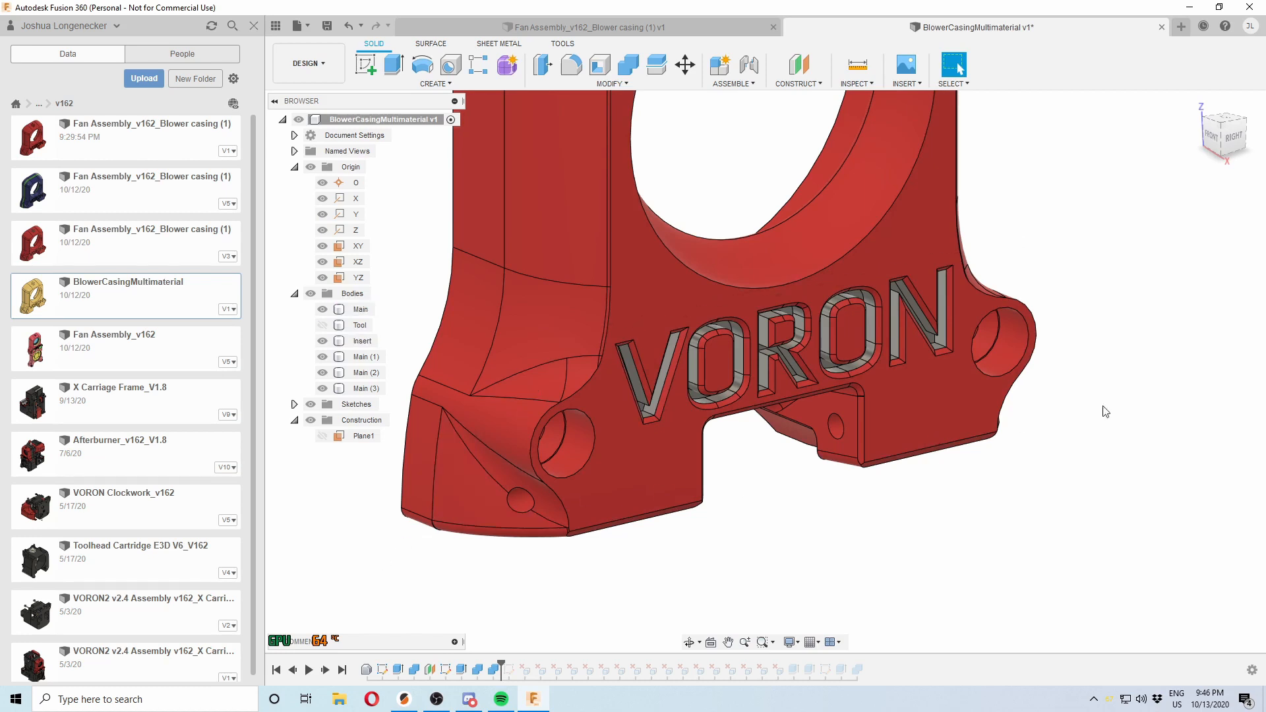
Apply a dark opaque plastic appearance from the library to the Insert body behind the VORON lettering
key(a)
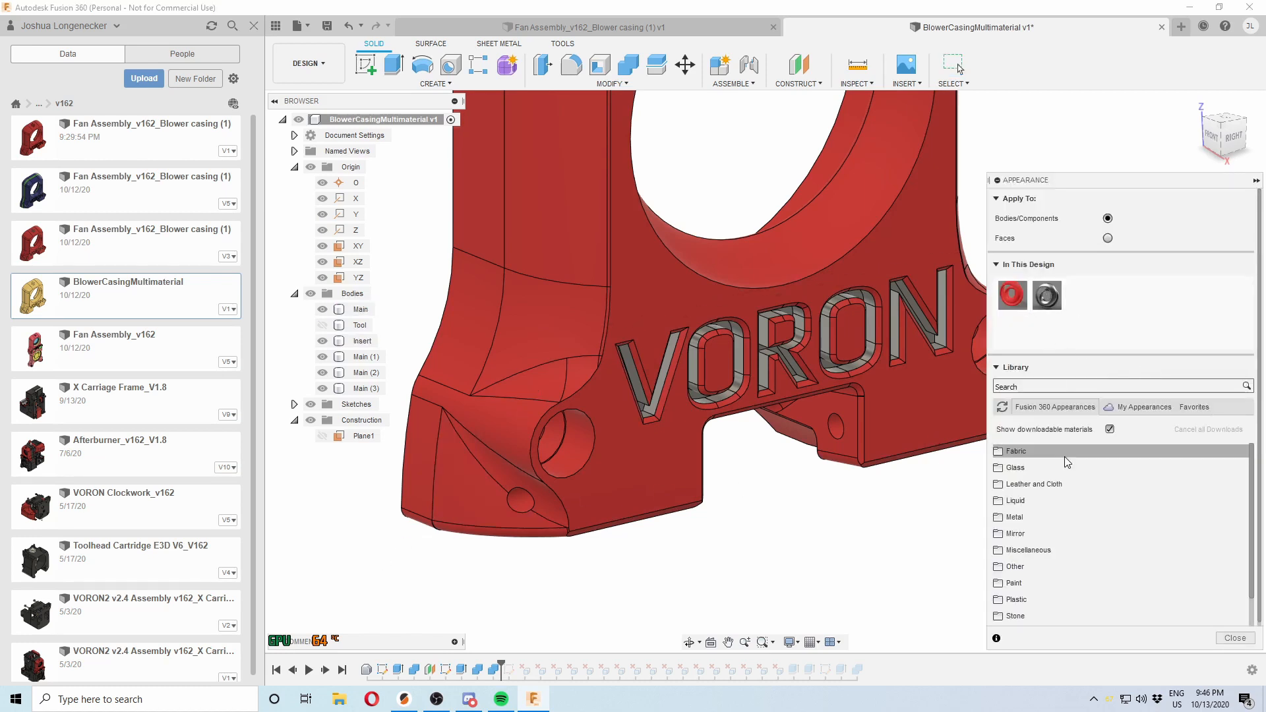
click(1142, 407)
click(1026, 500)
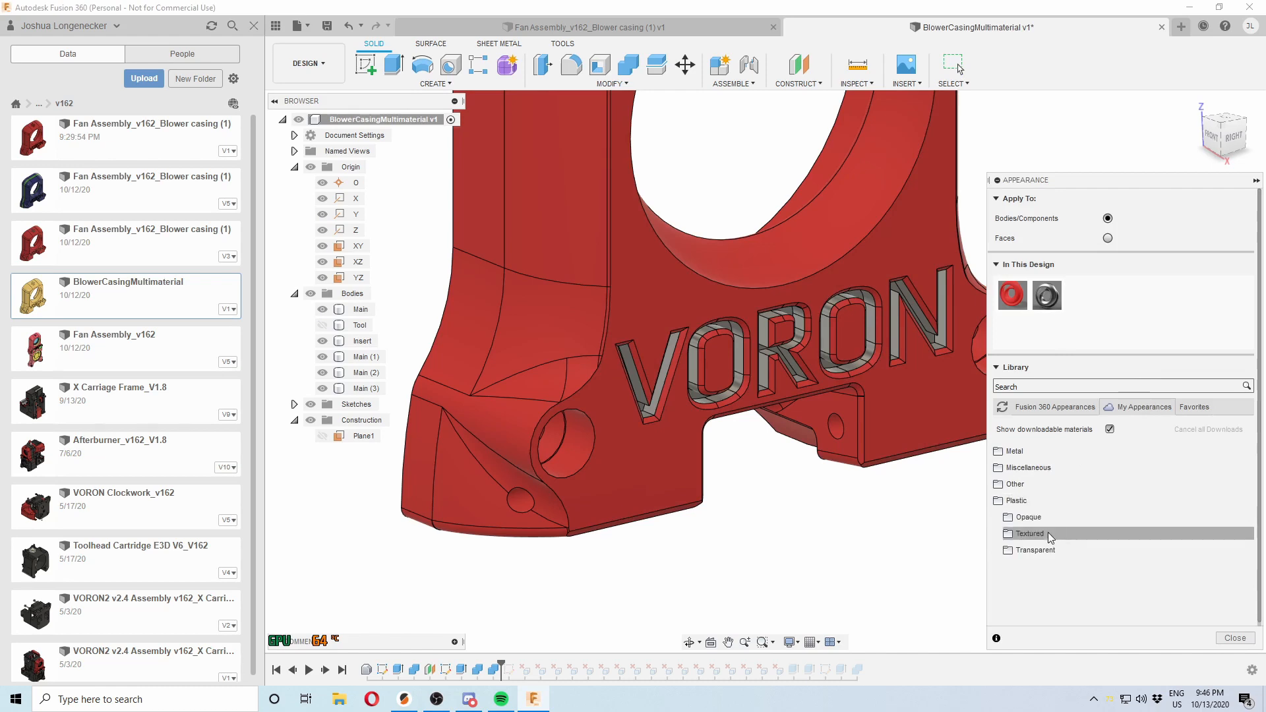
click(1044, 520)
drag(1094, 541, 734, 373)
click(1235, 638)
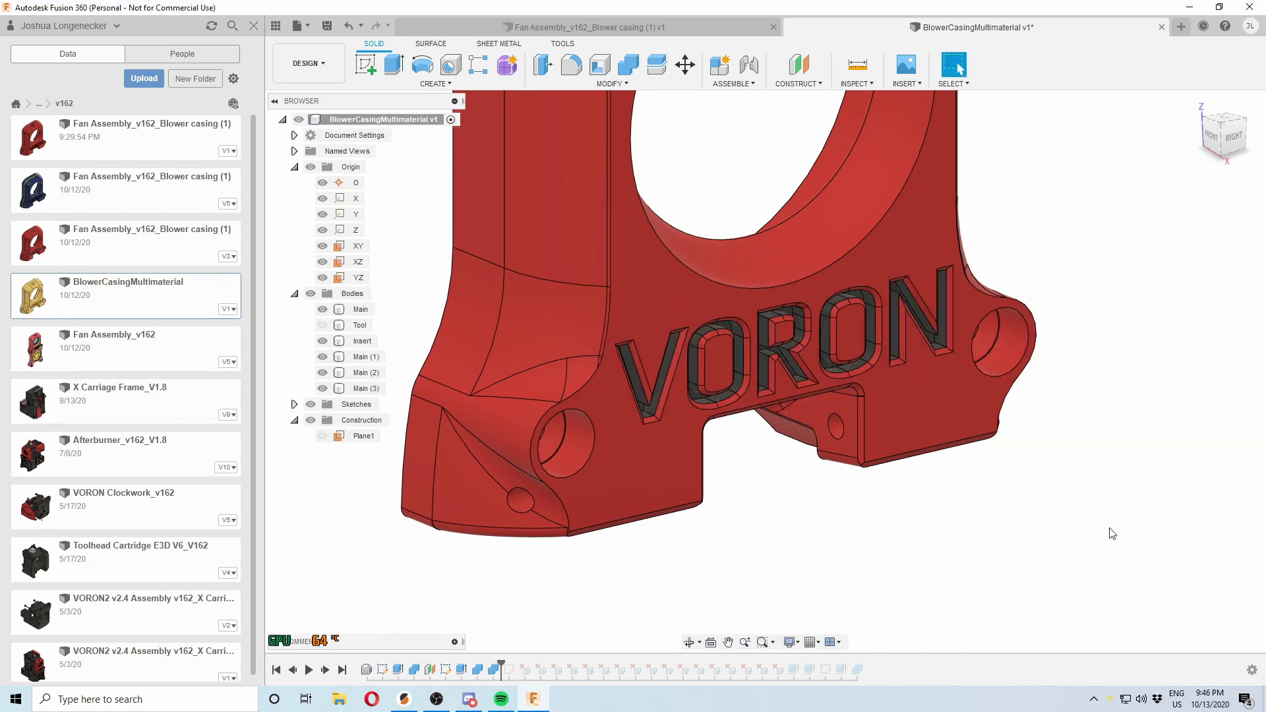
Examine the recolored VORON lettering and the casing's overall shape from several angles, including the side profile
scroll(1068, 524, down, 4)
scroll(923, 465, up, 3)
scroll(923, 460, up, 2)
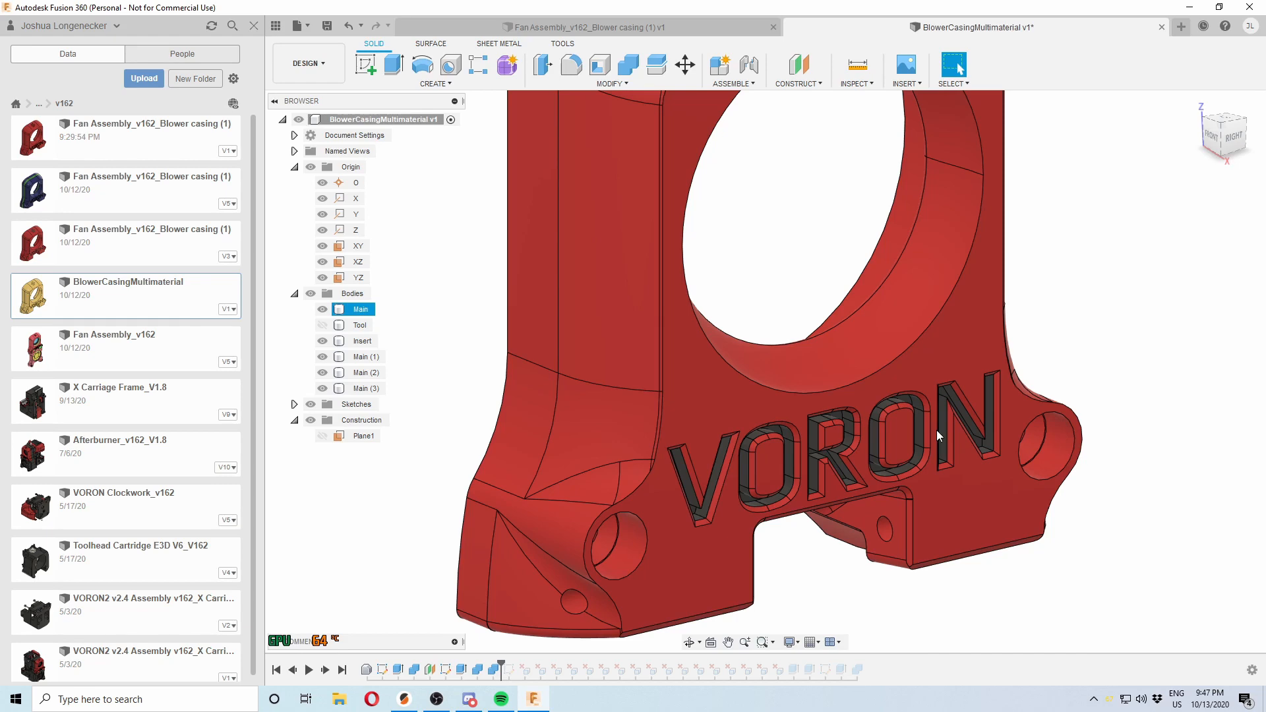
scroll(904, 411, down, 3)
shift+middle_drag(856, 441, 788, 448)
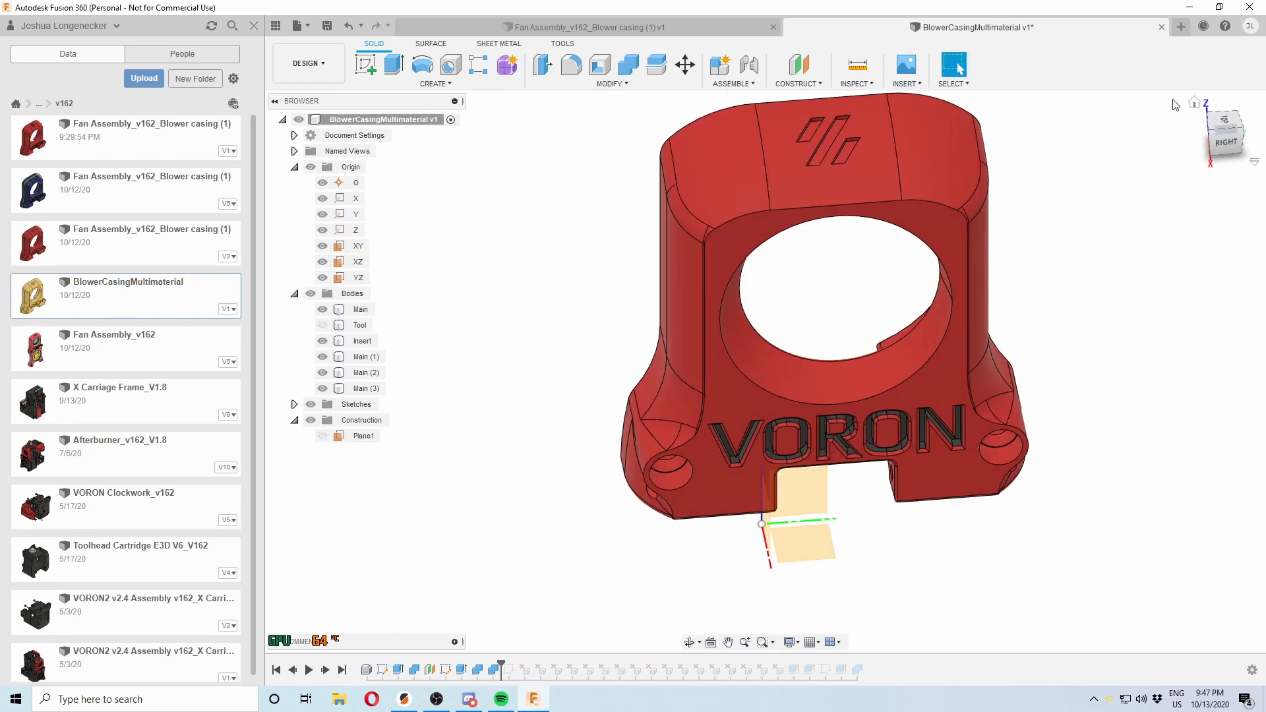
click(1225, 124)
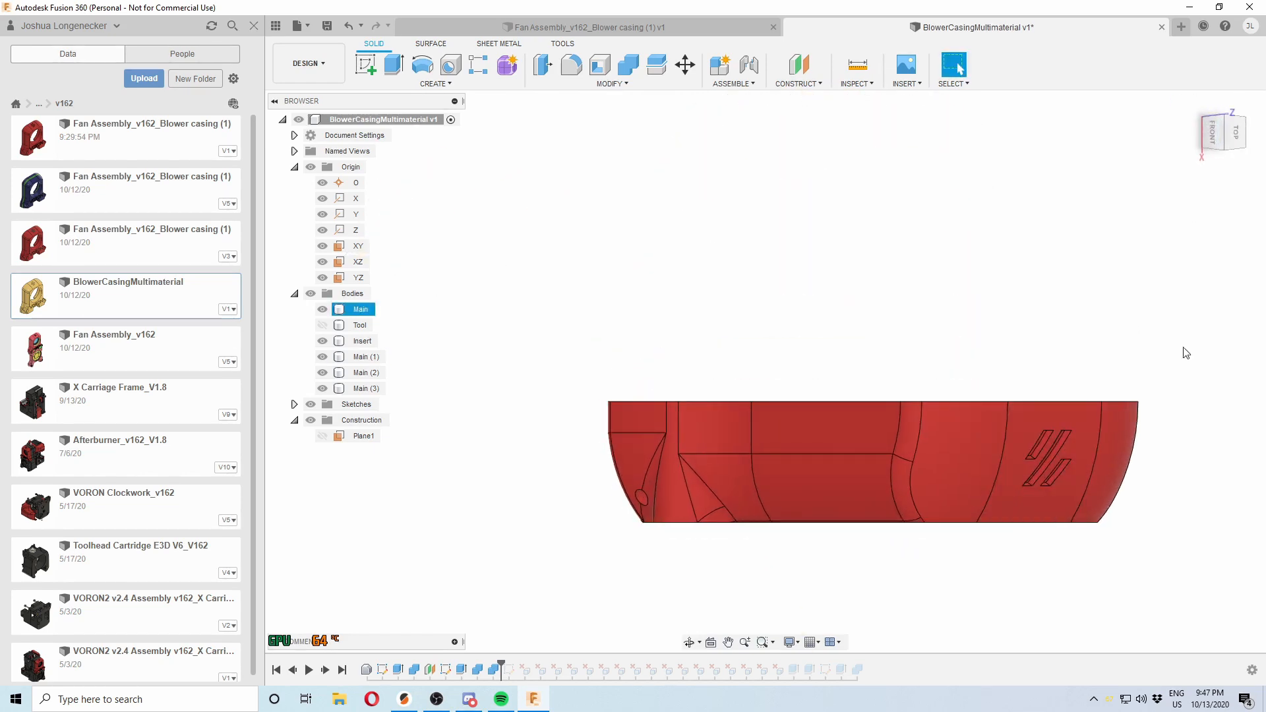
click(1215, 134)
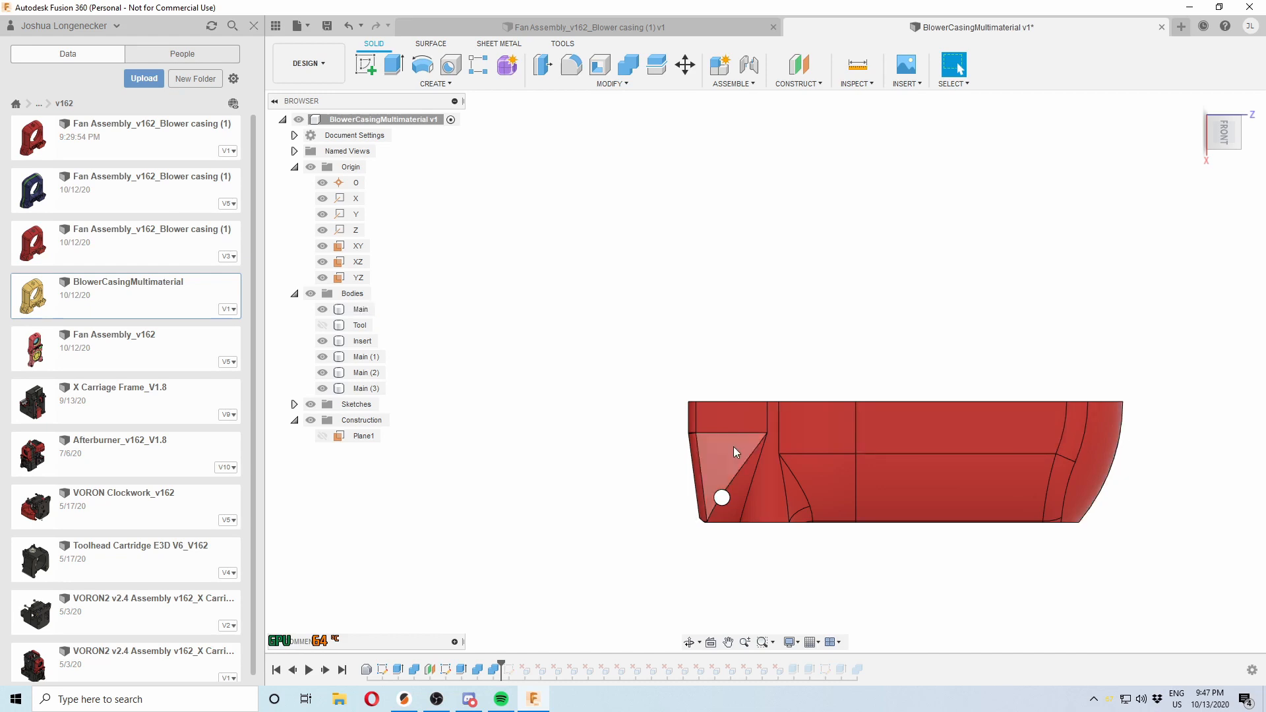
click(1142, 445)
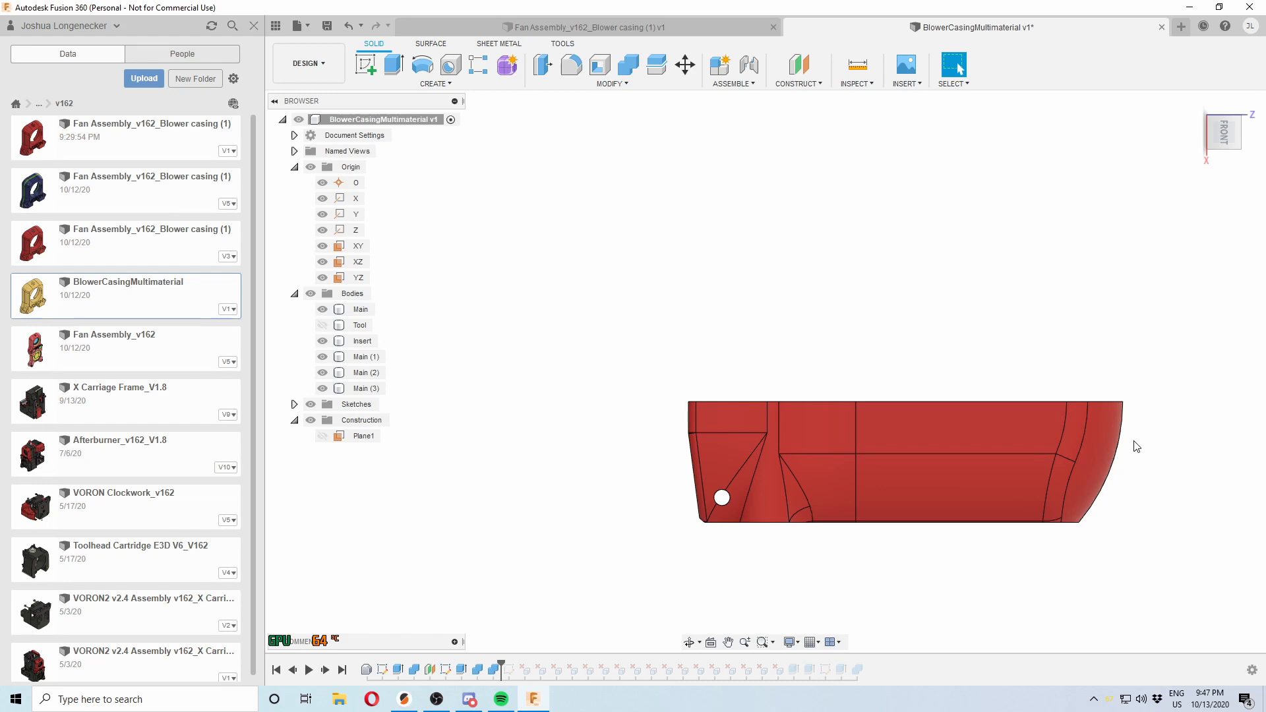
shift+middle_drag(1134, 450, 1063, 455)
scroll(1012, 632, down, 3)
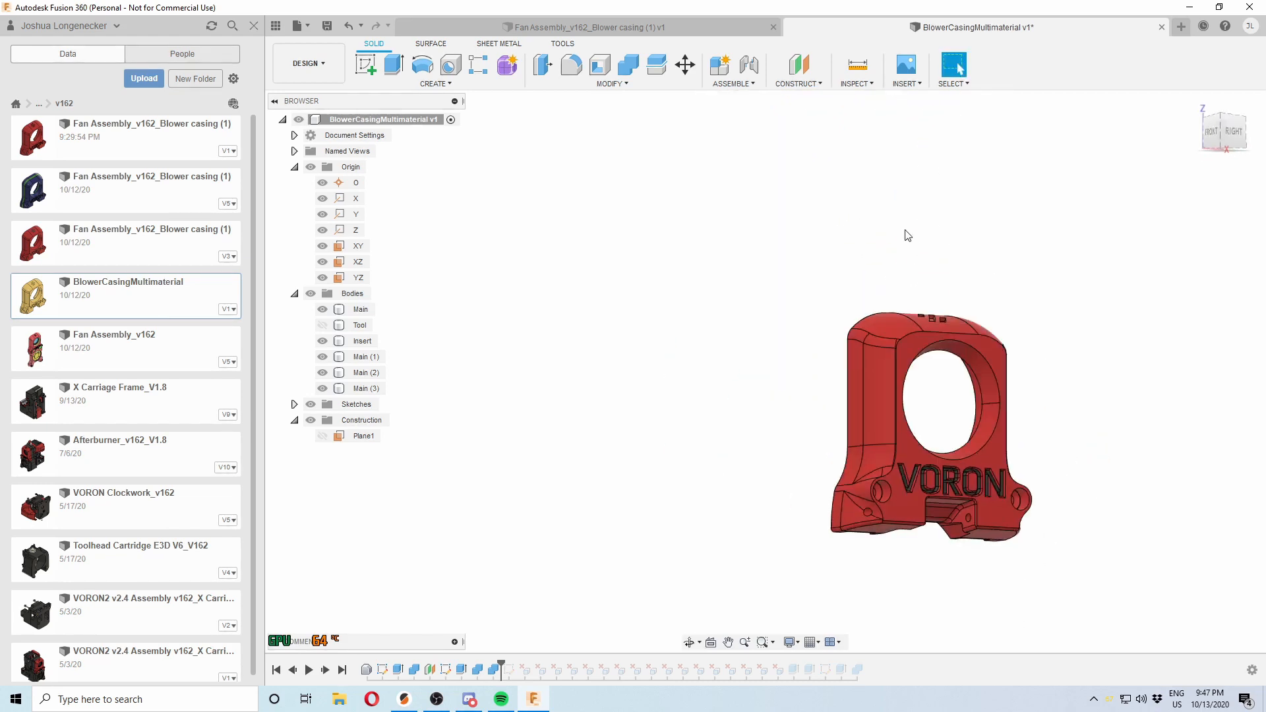
Delete the three recessed logo slots from the casing's curved top surface so it becomes a continuous face
scroll(932, 273, up, 3)
shift+middle_drag(944, 295, 925, 317)
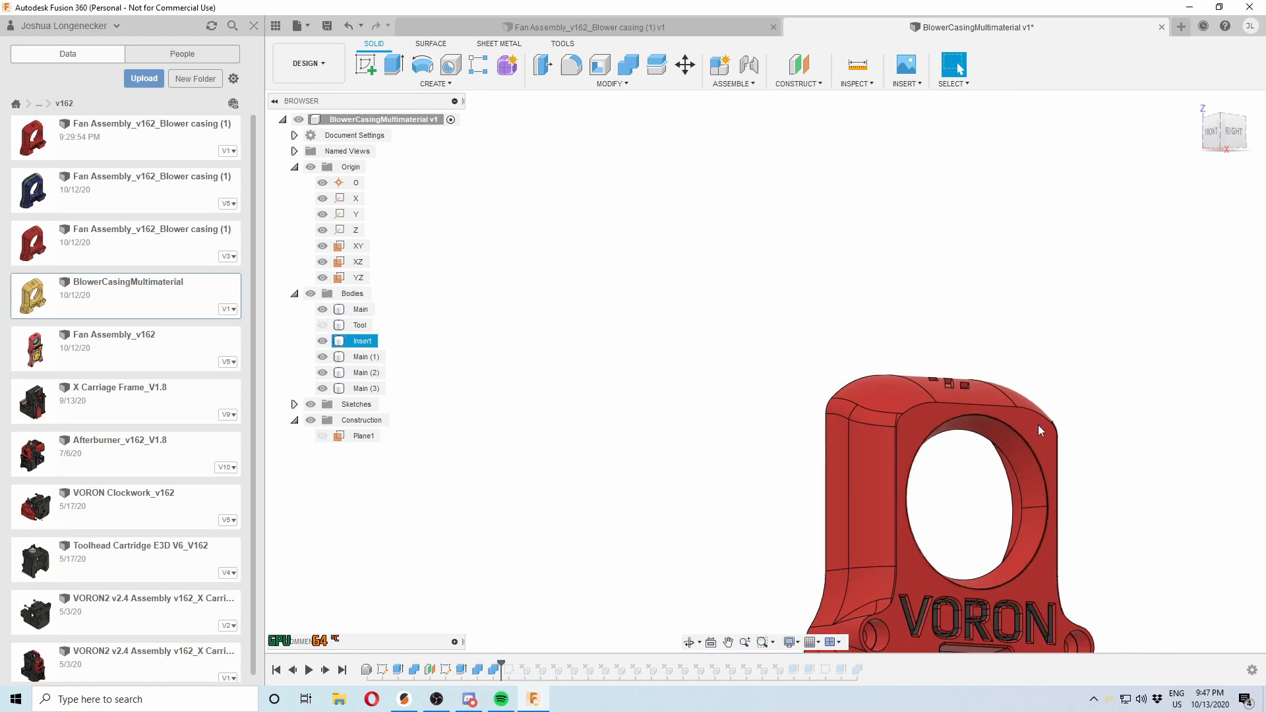
shift+middle_drag(1038, 424, 1082, 394)
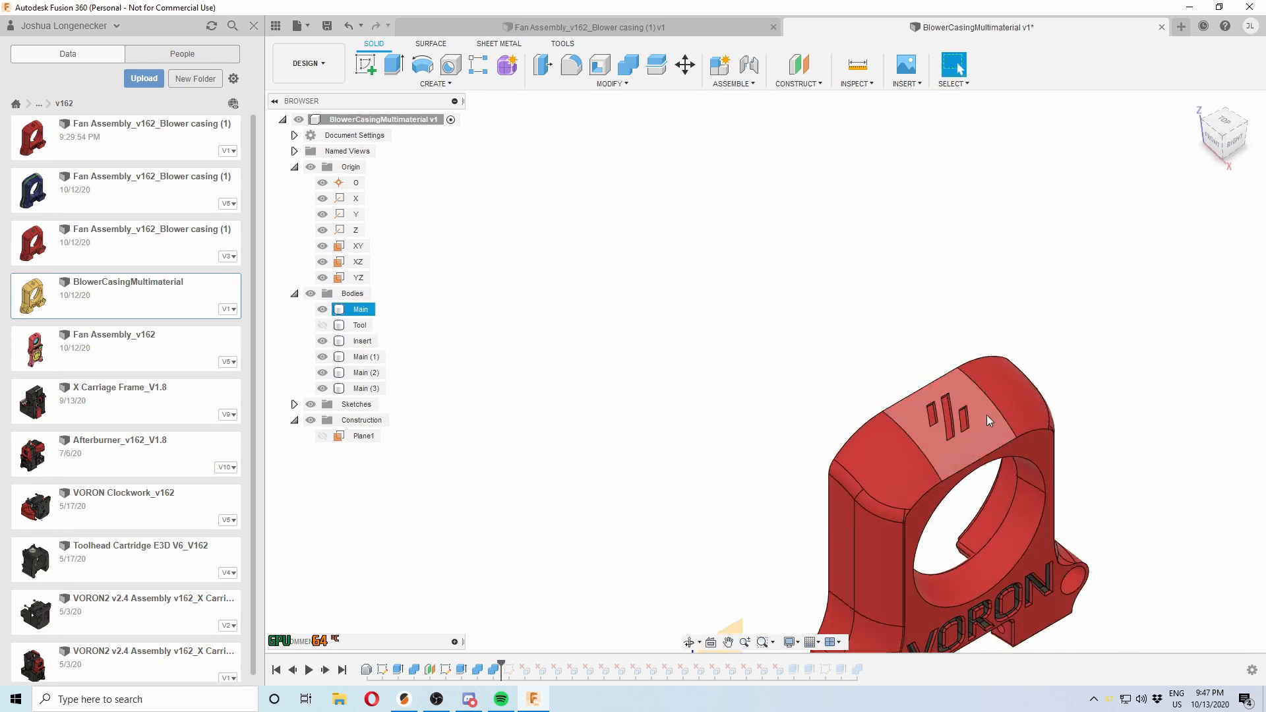
shift+middle_drag(986, 414, 932, 425)
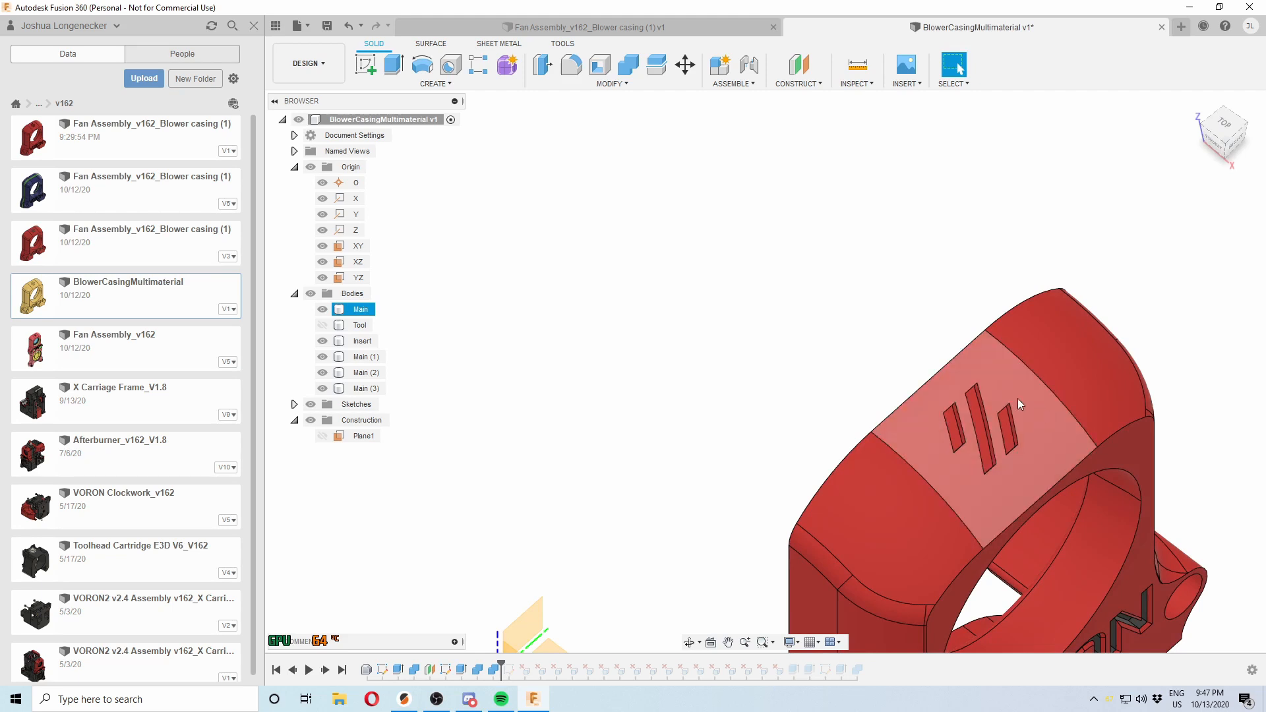
shift+middle_drag(1015, 418, 1009, 478)
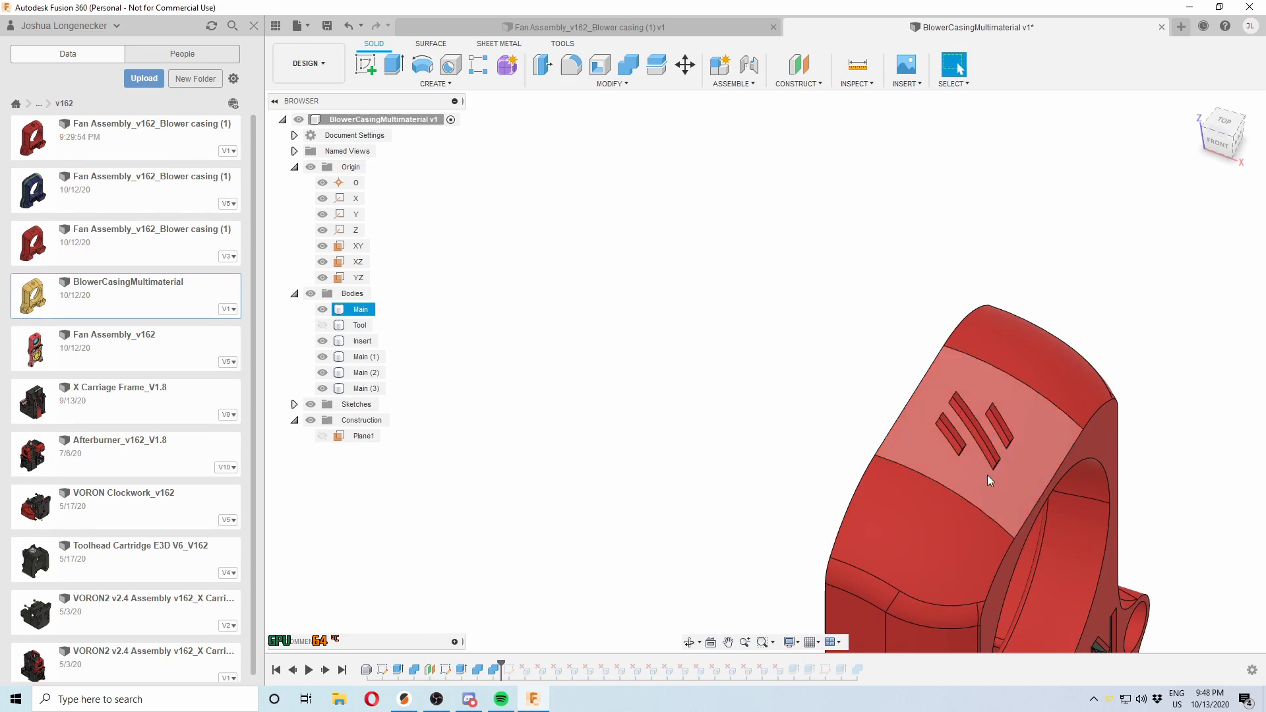
scroll(982, 476, up, 5)
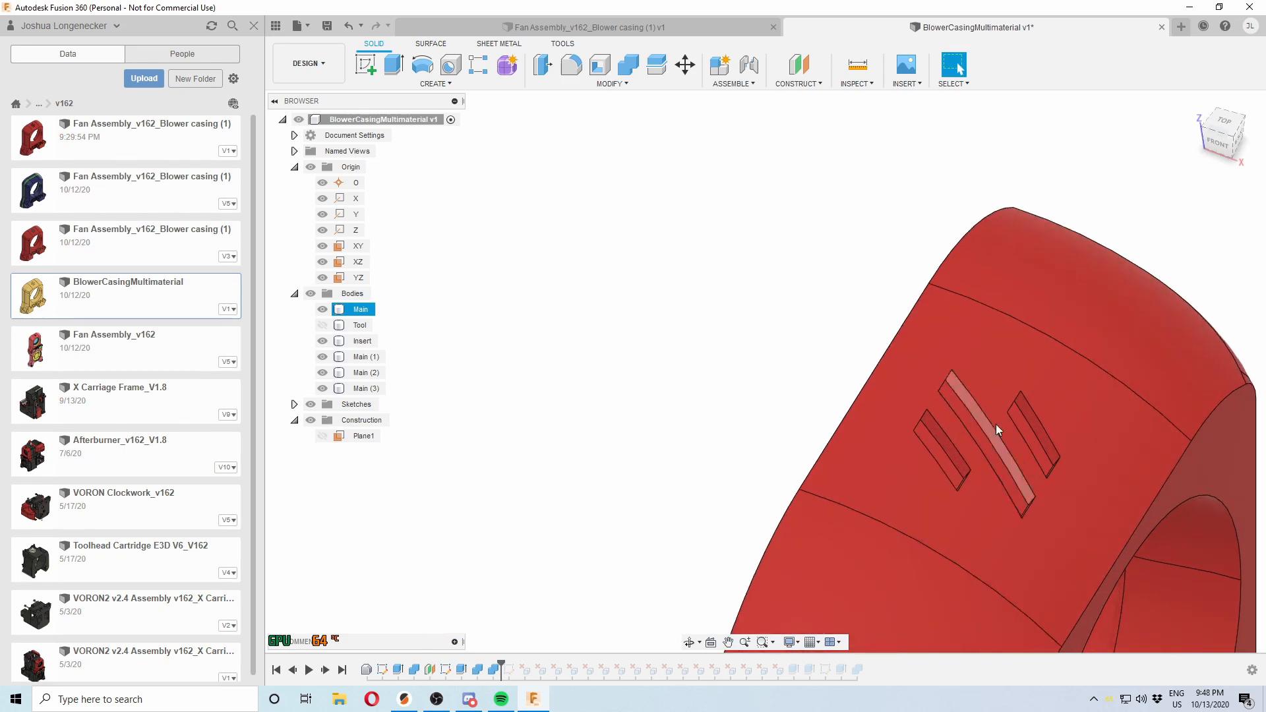
shift+middle_drag(996, 425, 970, 394)
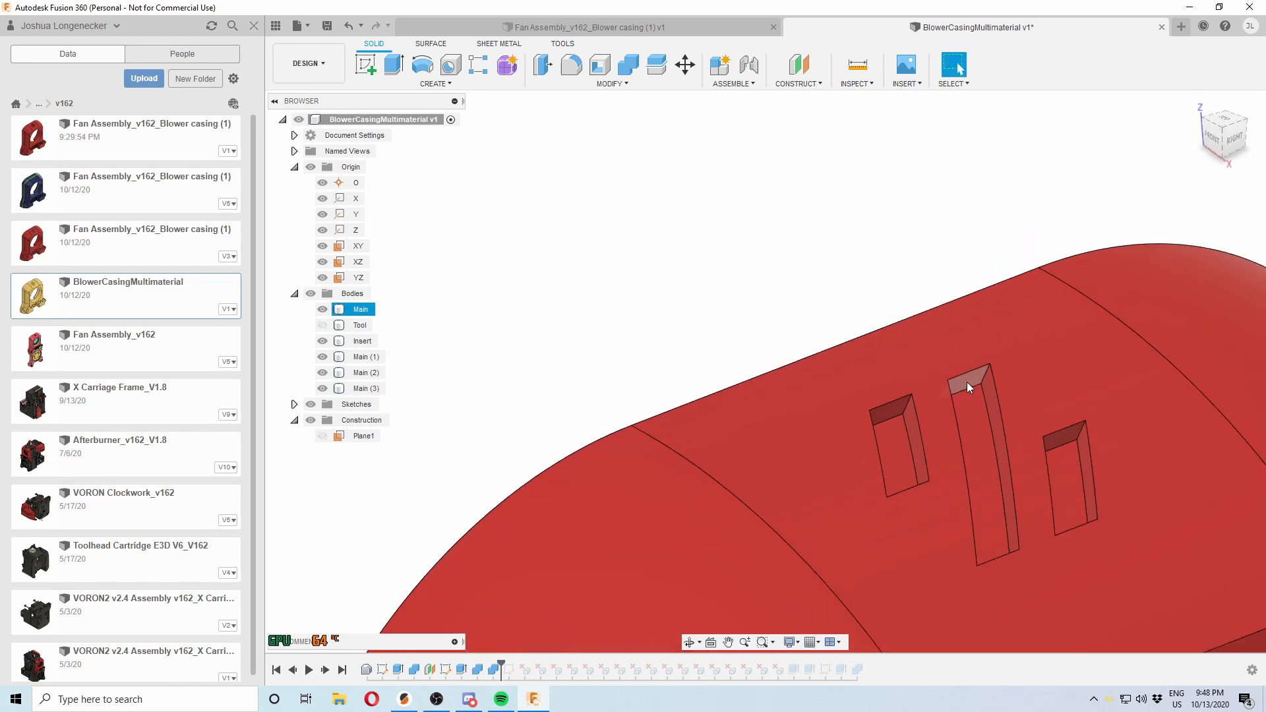
click(967, 382)
key(Delete)
click(896, 410)
key(Delete)
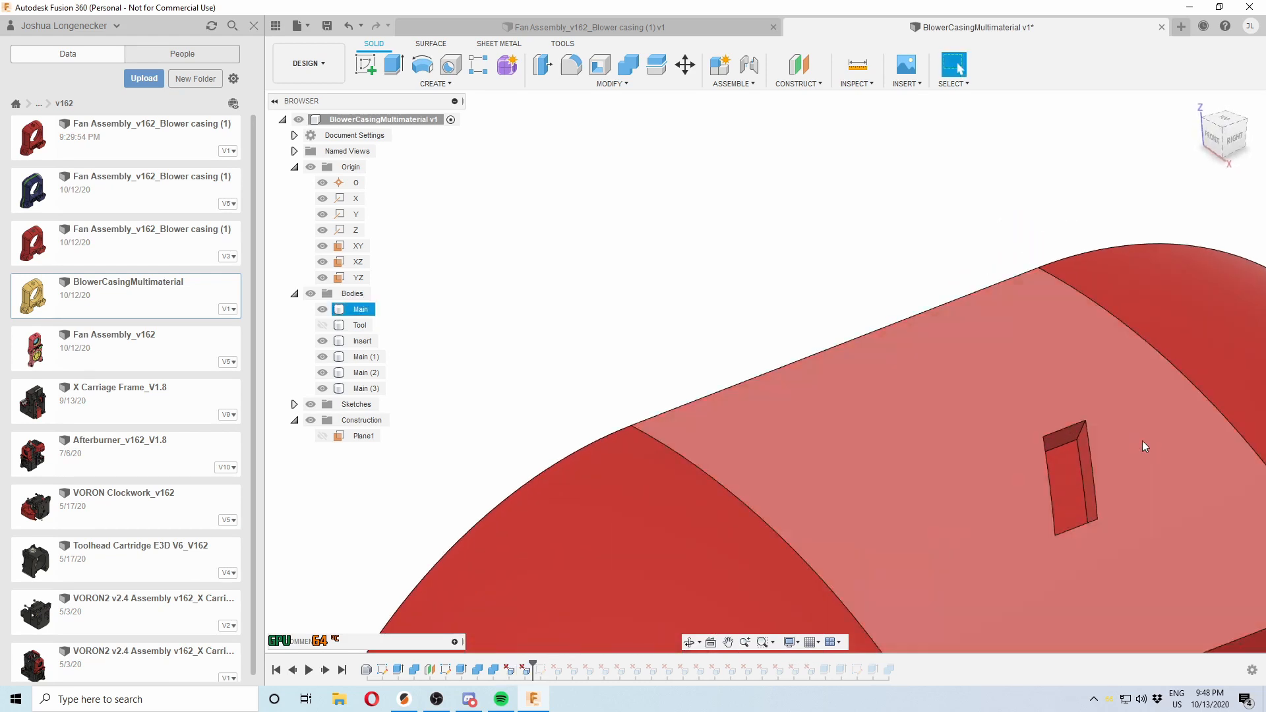
click(1063, 433)
key(Delete)
Create a construction plane offset -4 mm from the casing's flat back face, cutting through the body
scroll(1081, 408, down, 8)
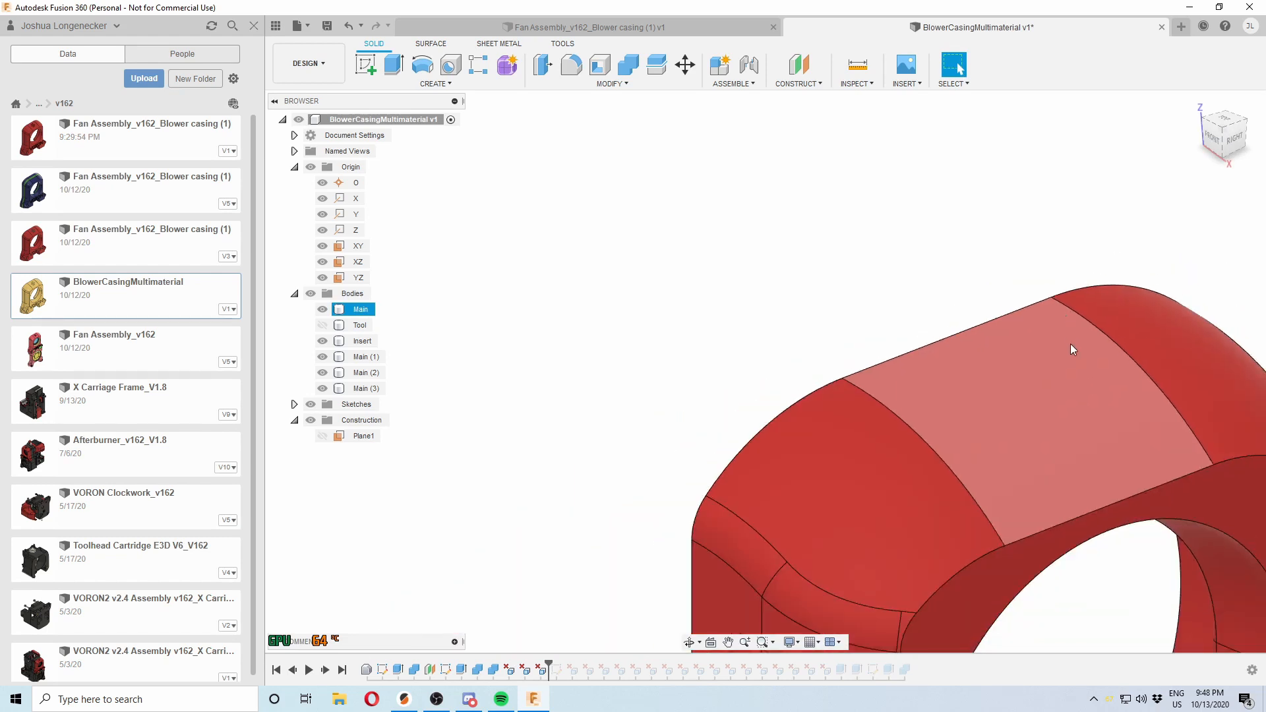
scroll(912, 363, down, 3)
shift+middle_drag(909, 374, 1015, 397)
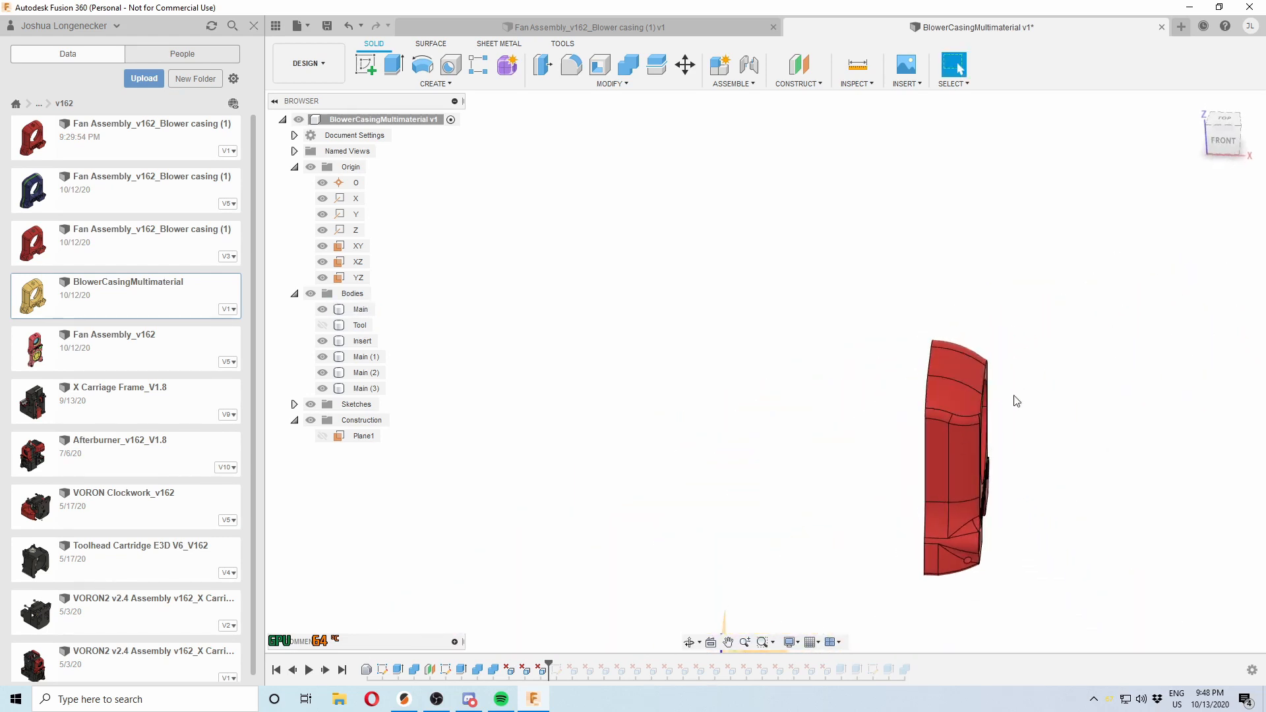
scroll(1016, 398, up, 5)
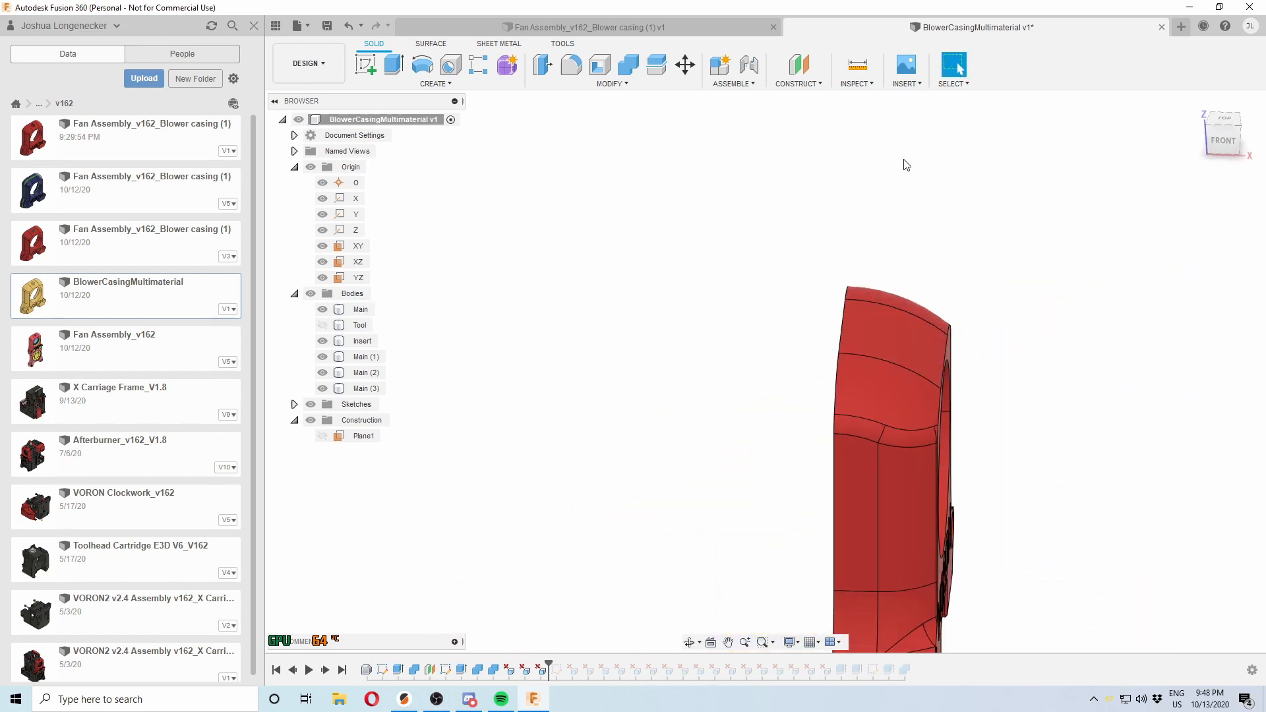
scroll(902, 168, down, 3)
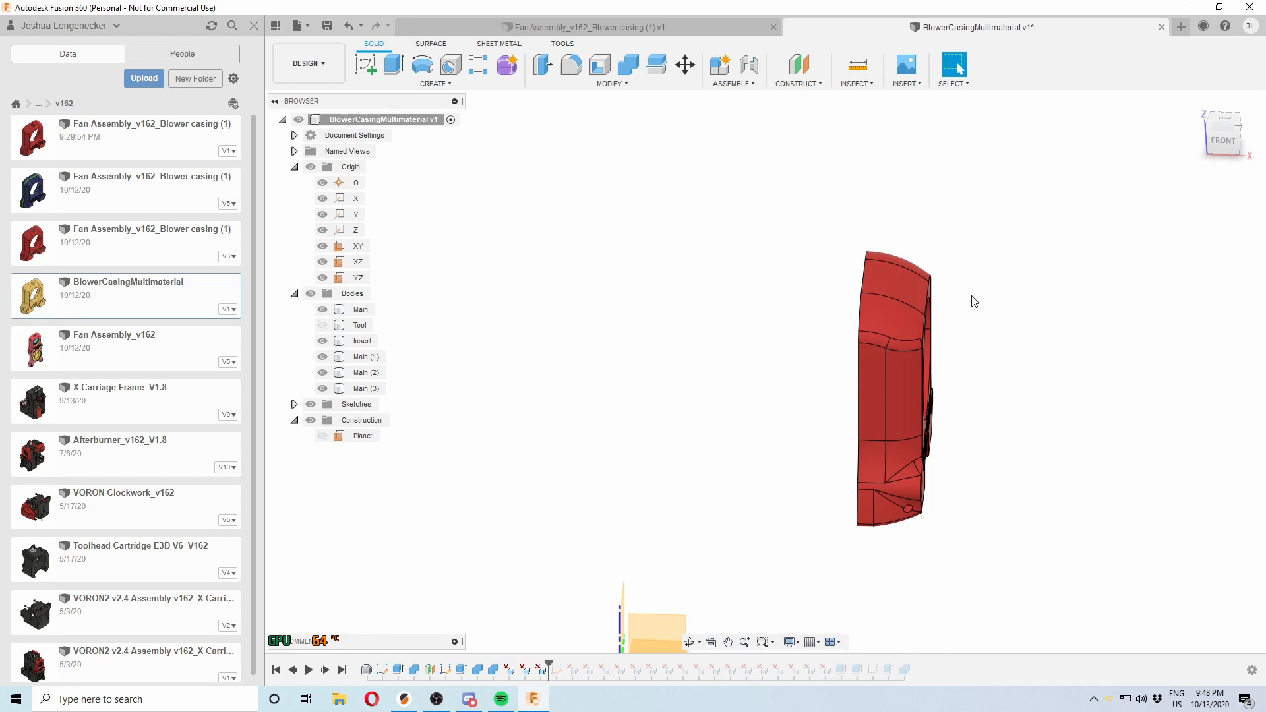
shift+middle_drag(983, 345, 1054, 334)
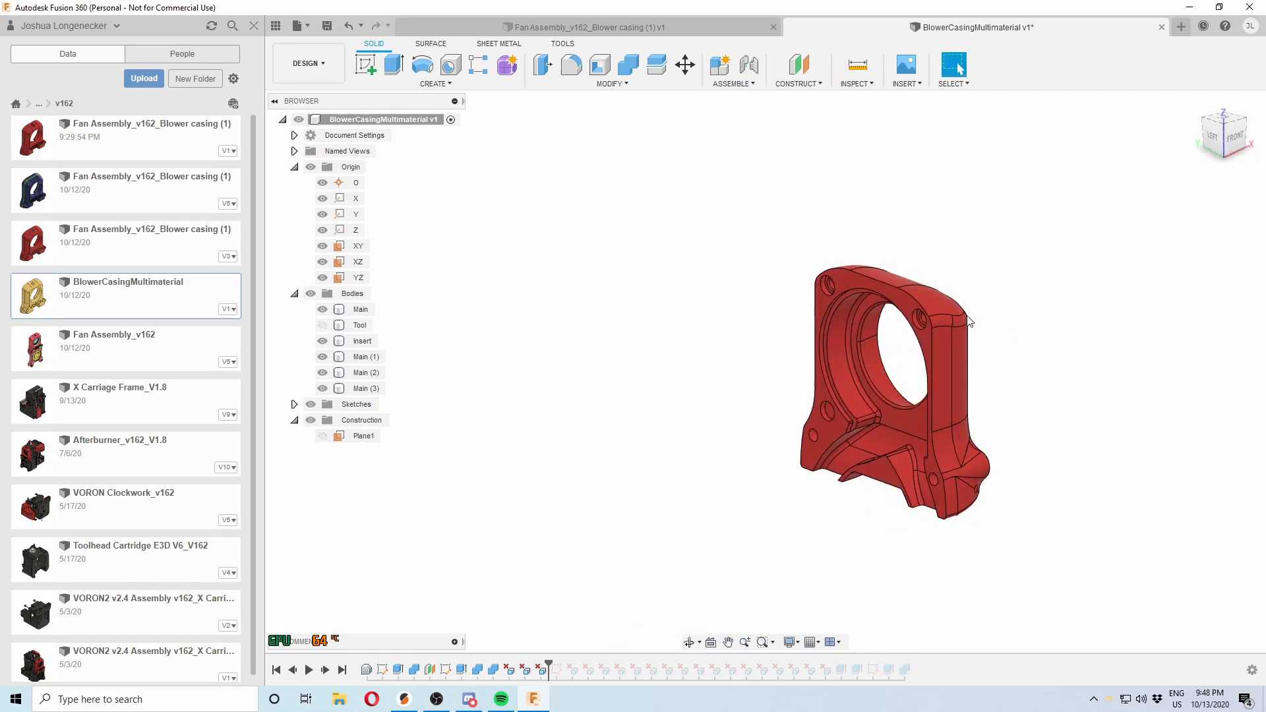
scroll(969, 321, up, 3)
click(829, 313)
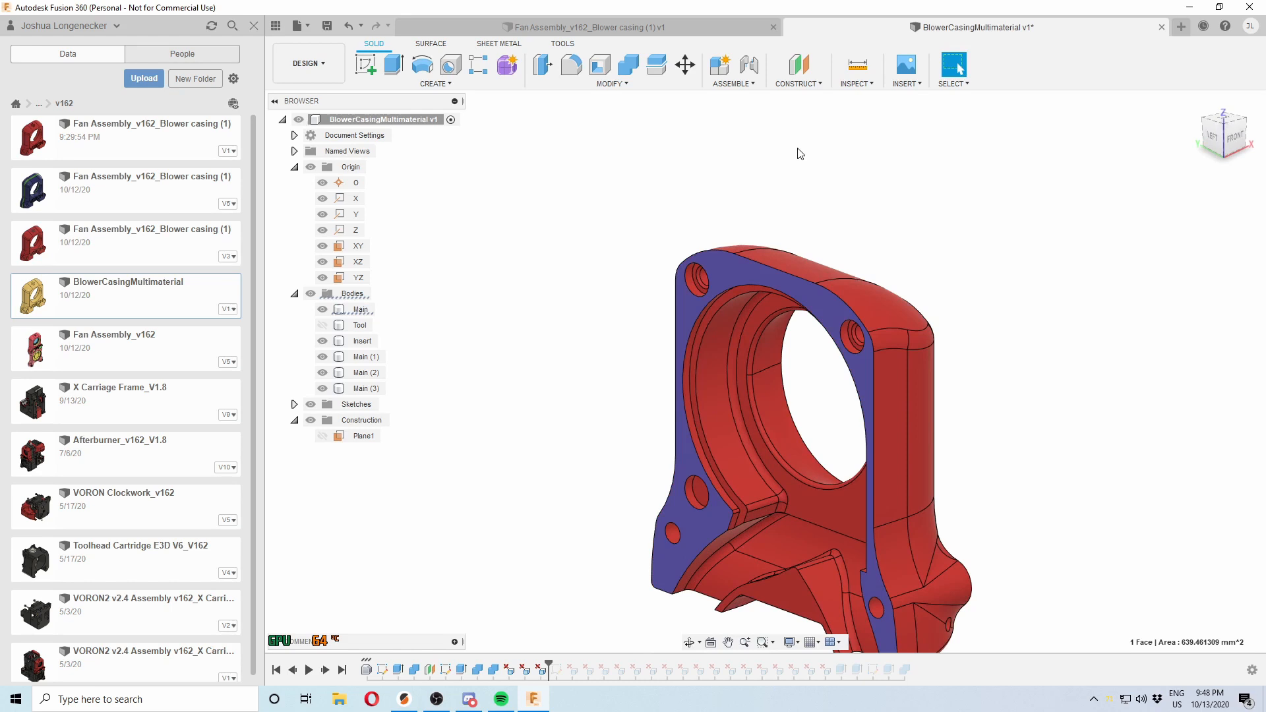
click(797, 68)
shift+middle_drag(1074, 297, 1019, 304)
scroll(929, 310, down, 3)
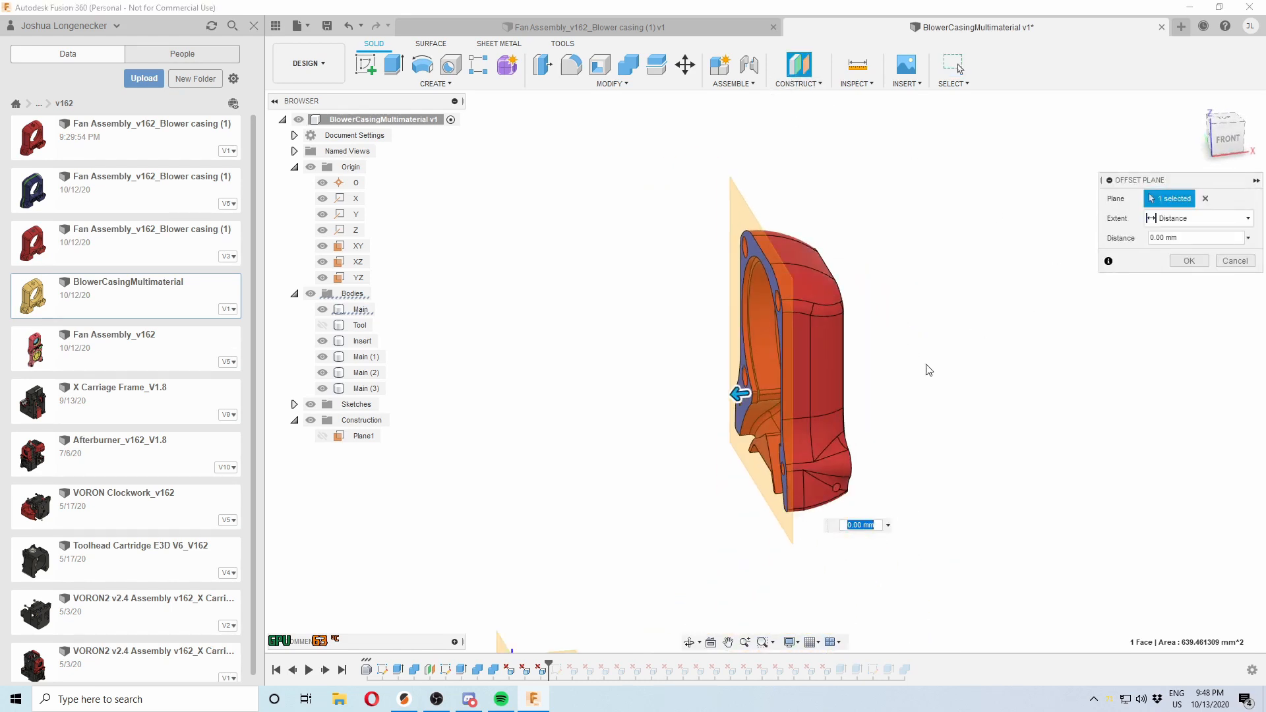
scroll(929, 369, up, 2)
drag(627, 426, 645, 414)
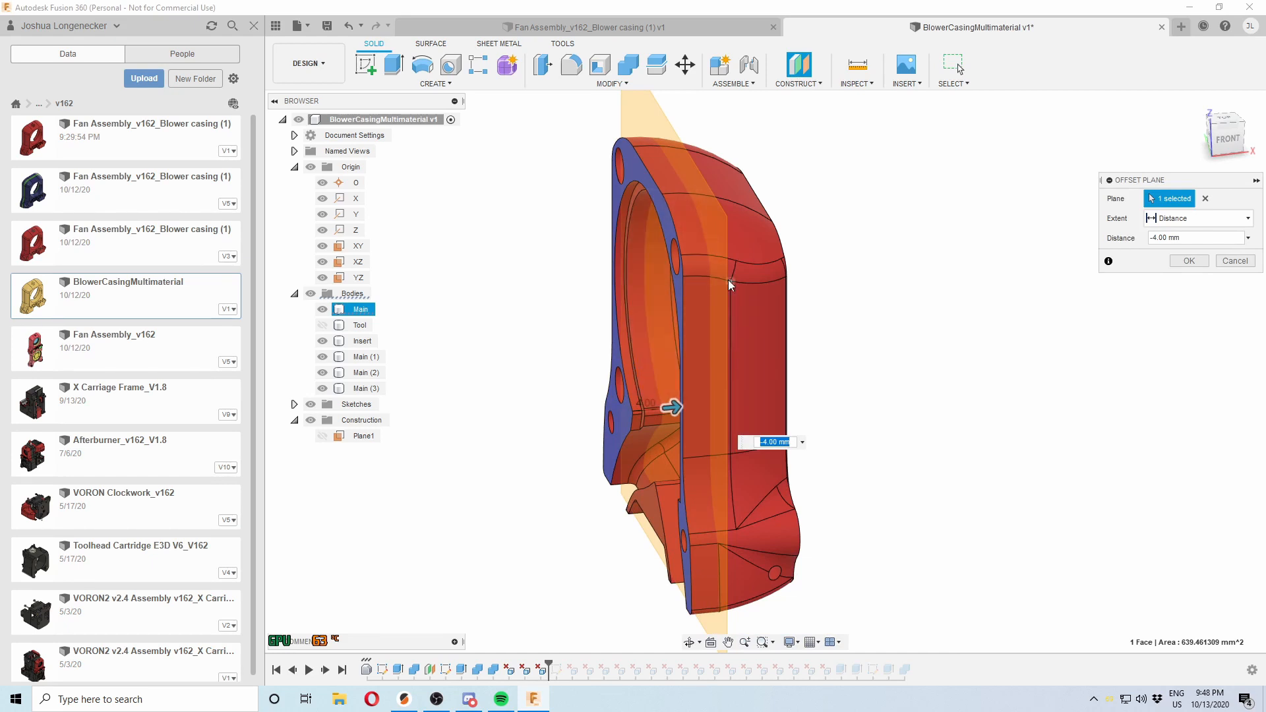
click(1187, 261)
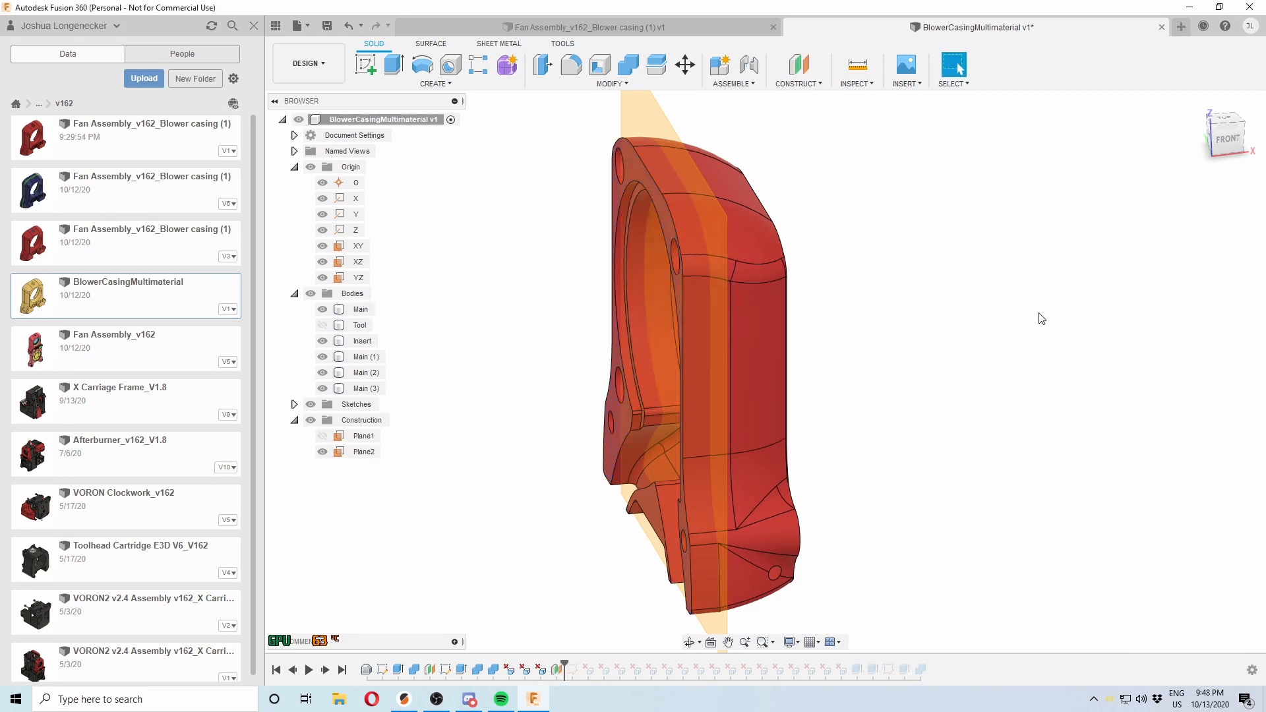
Create a second construction plane offset from Plane2, deeper into the casing and away from its flat back face
click(655, 116)
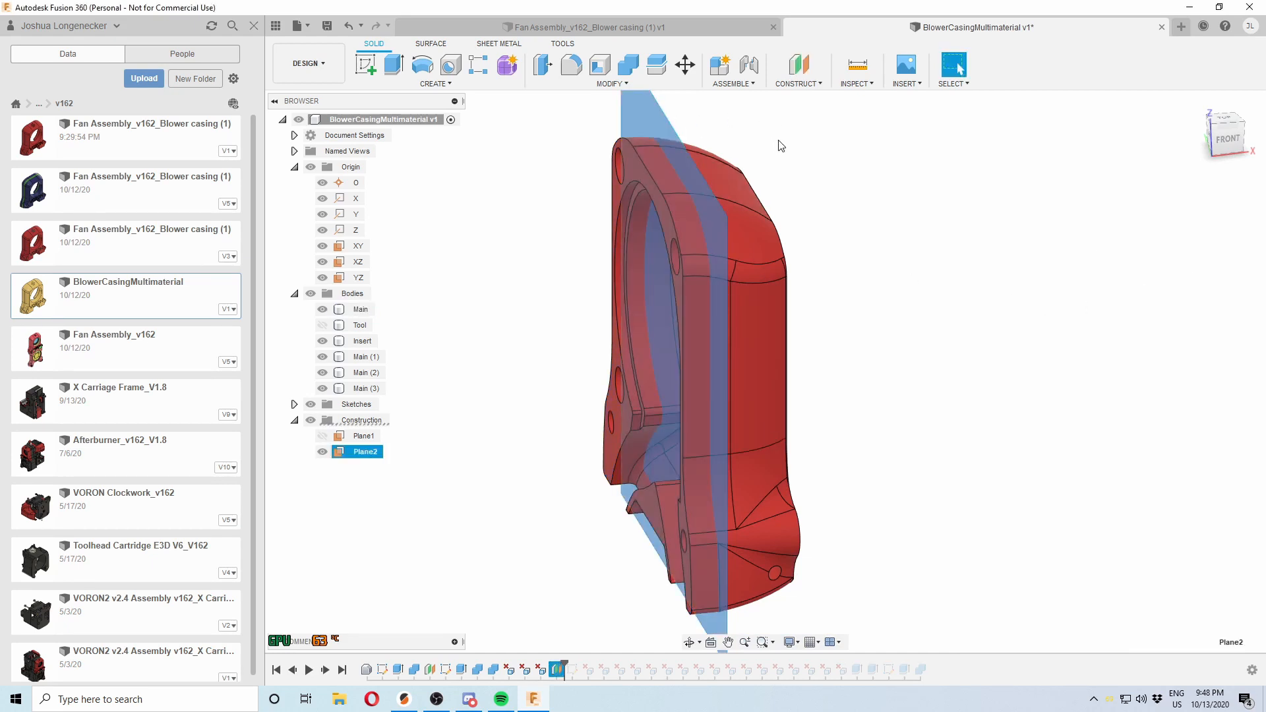
click(799, 65)
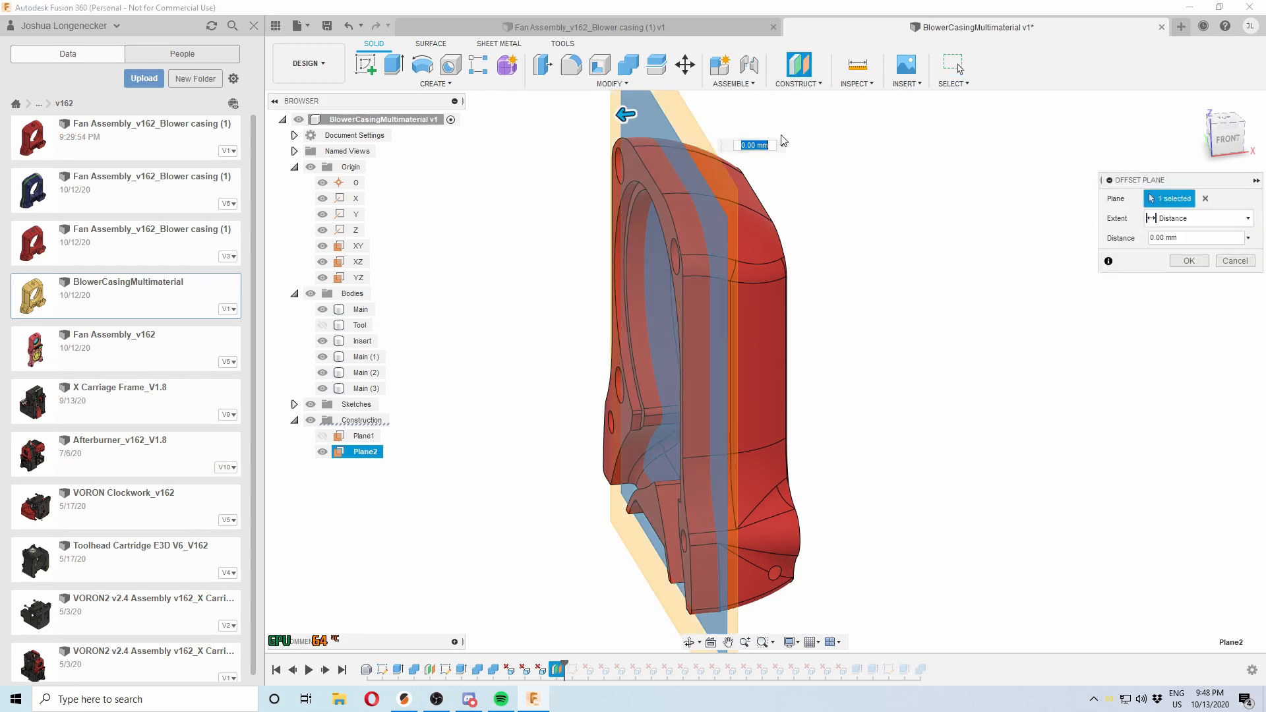
click(1226, 140)
scroll(719, 237, up, 3)
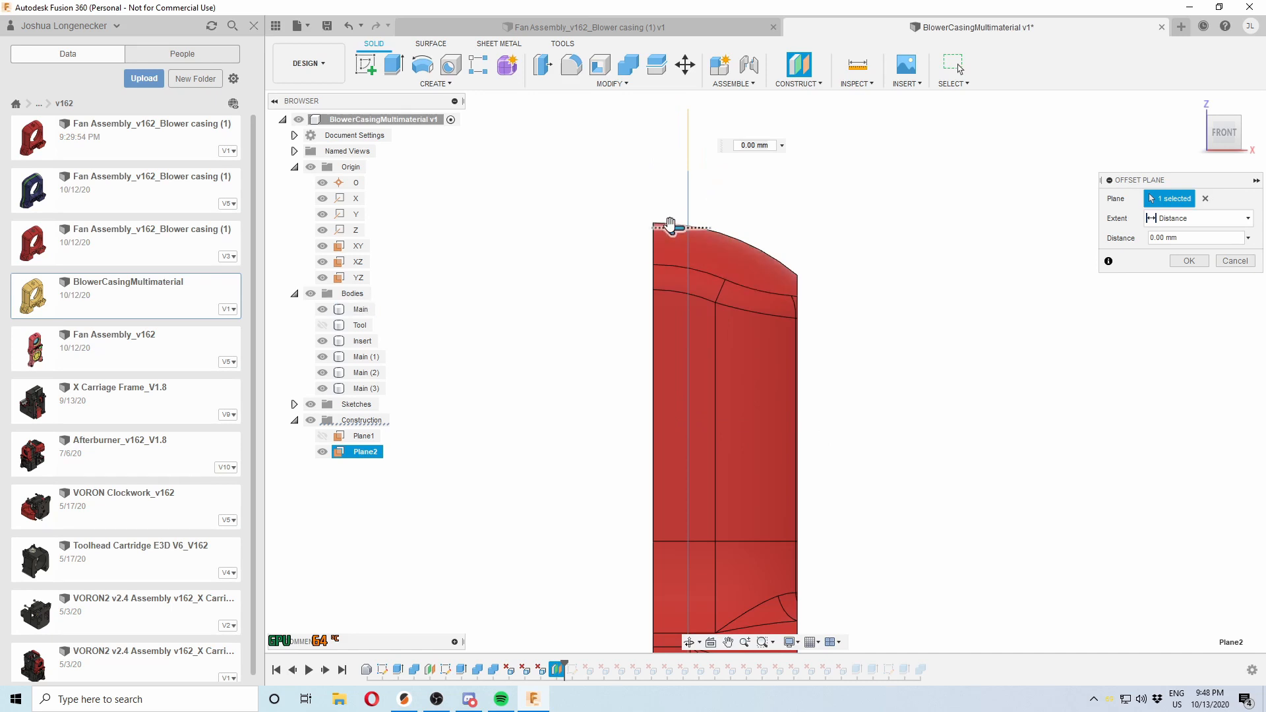
drag(671, 228, 735, 228)
click(1189, 260)
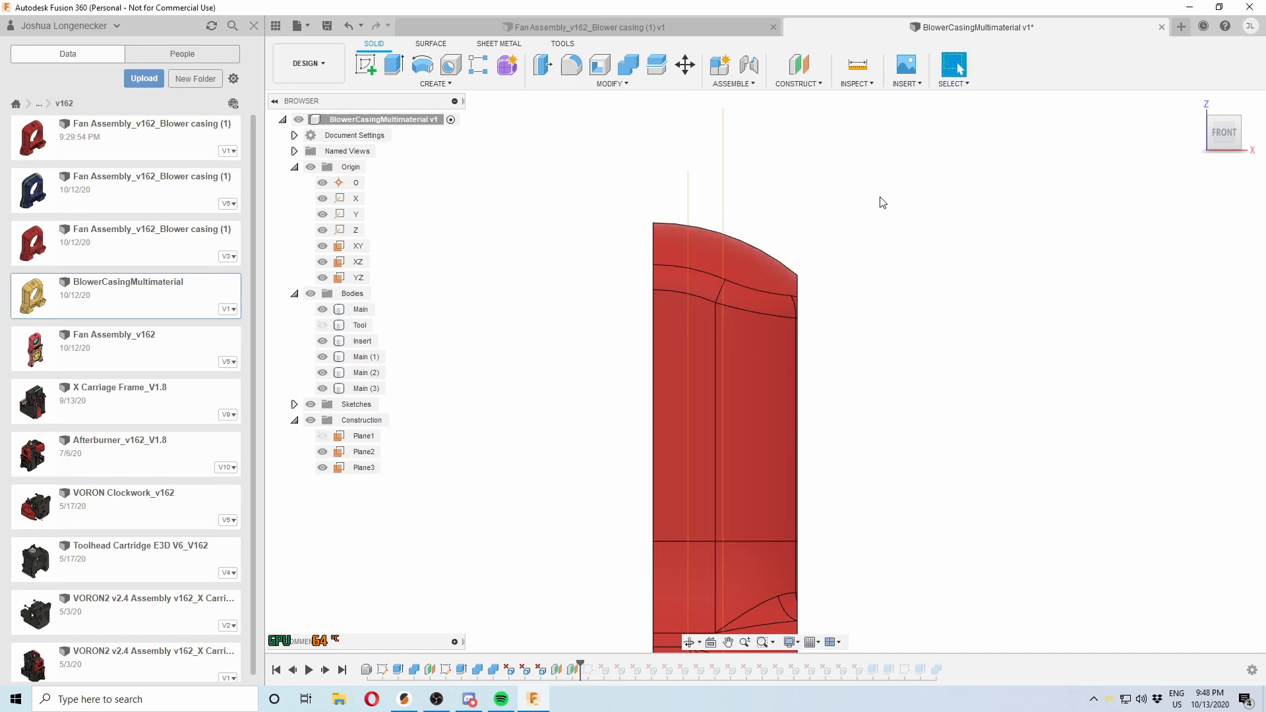
shift+middle_drag(879, 200, 917, 239)
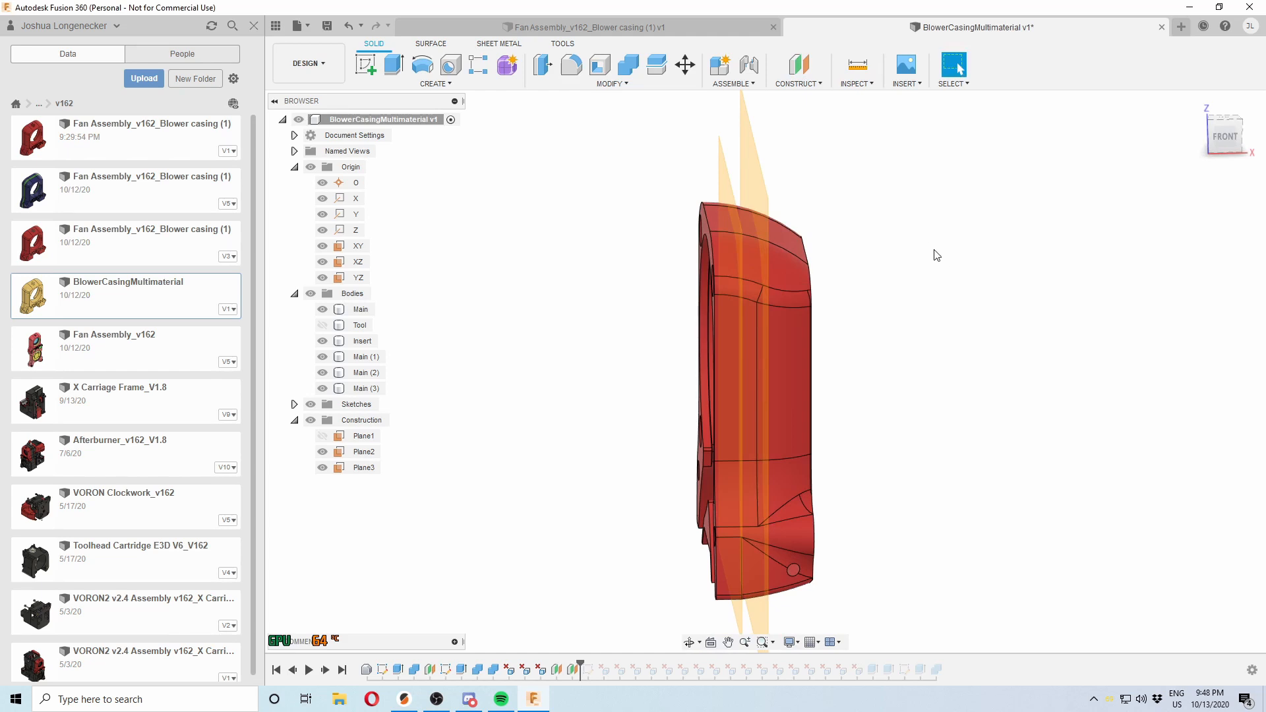
Split the Main body with Plane3, the construction plane farther from the flat back face
click(650, 72)
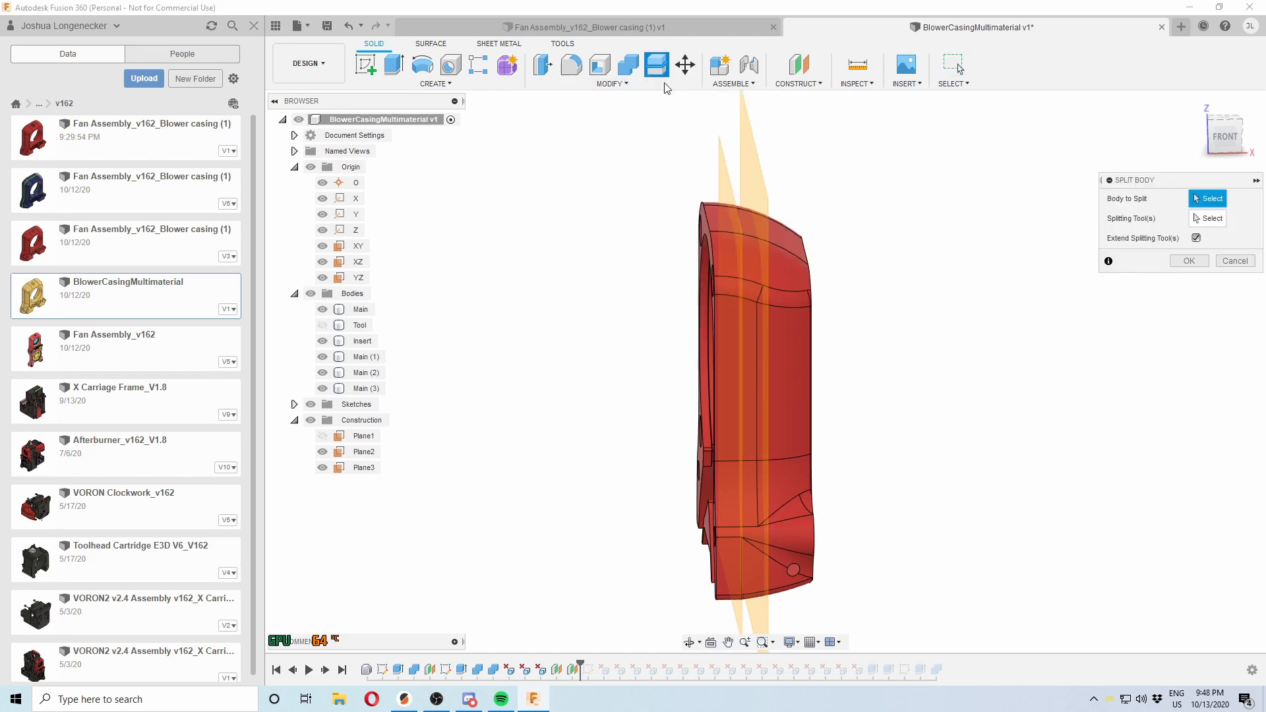
click(780, 264)
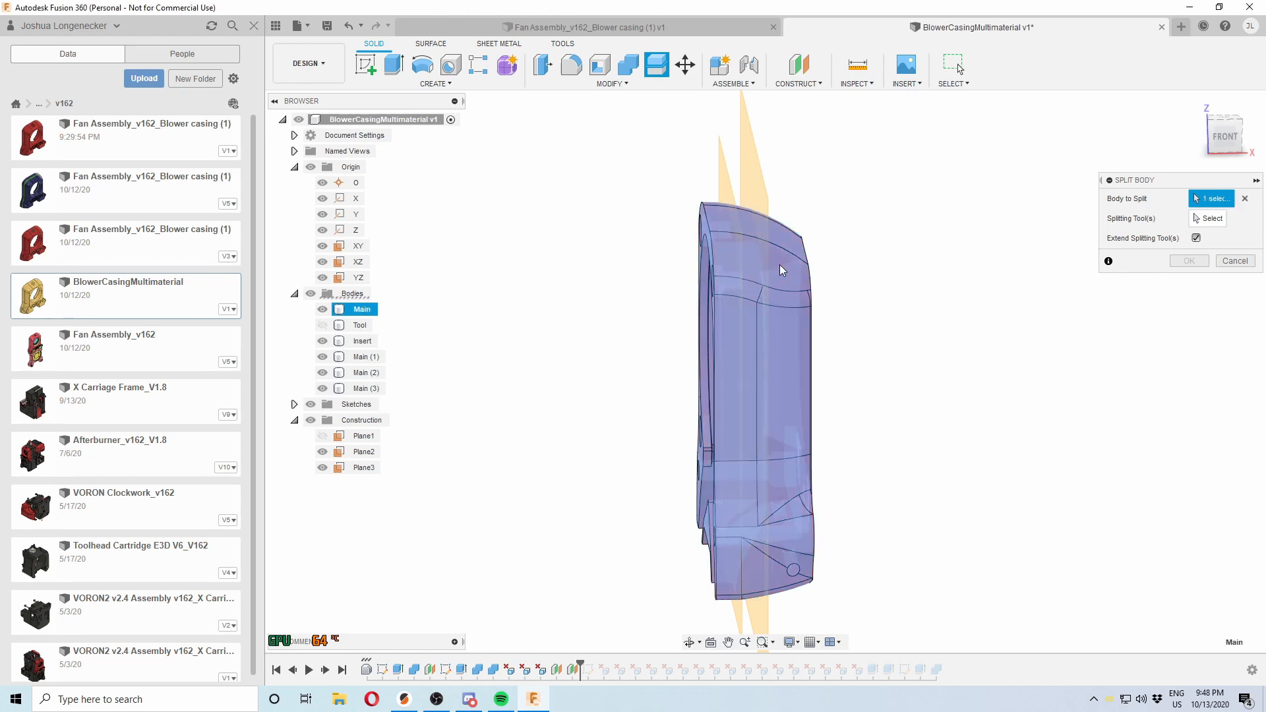
click(1199, 219)
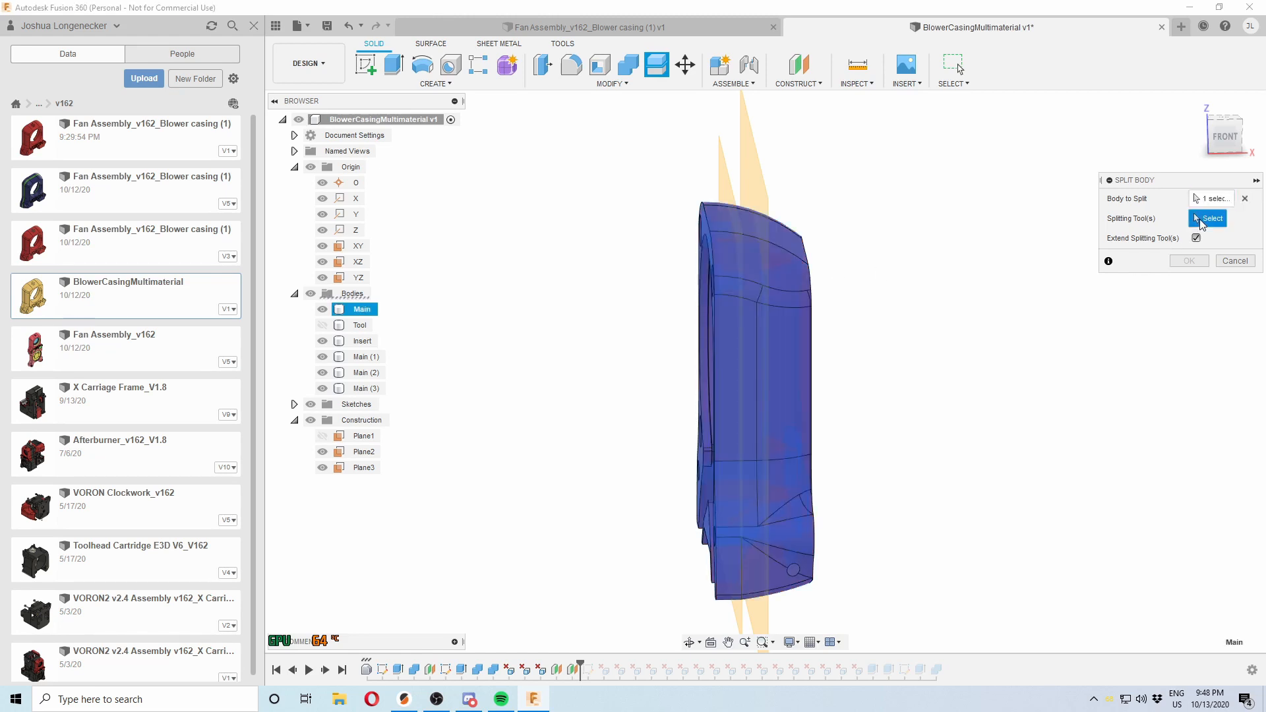
click(745, 168)
click(1184, 261)
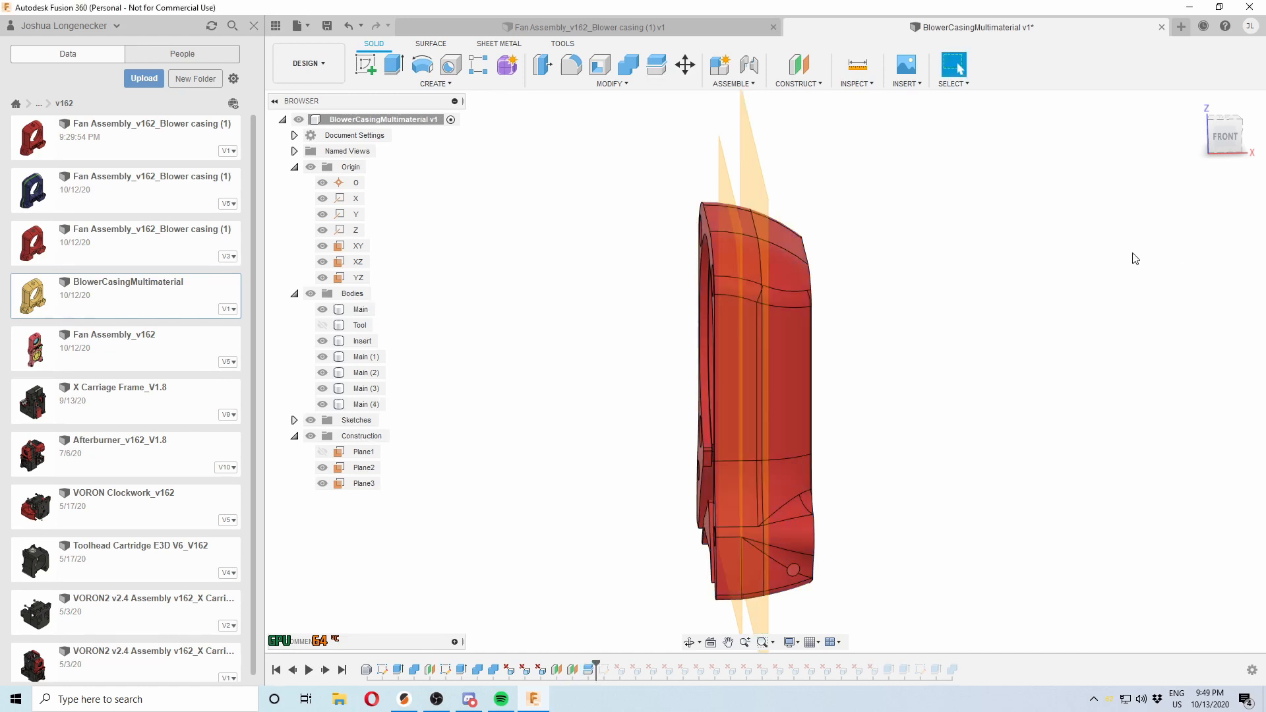
Split the Main (4) body with Plane2, the construction plane nearer the flat back face, and hide the construction planes
click(654, 70)
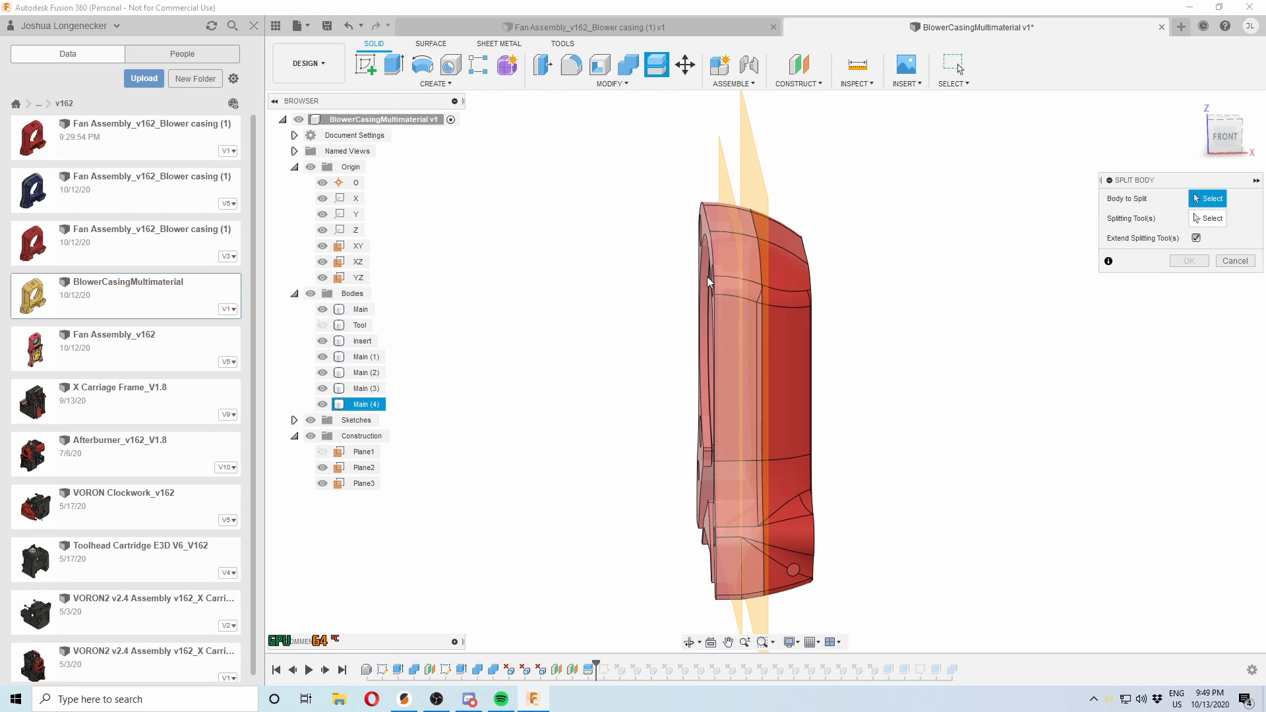
click(724, 277)
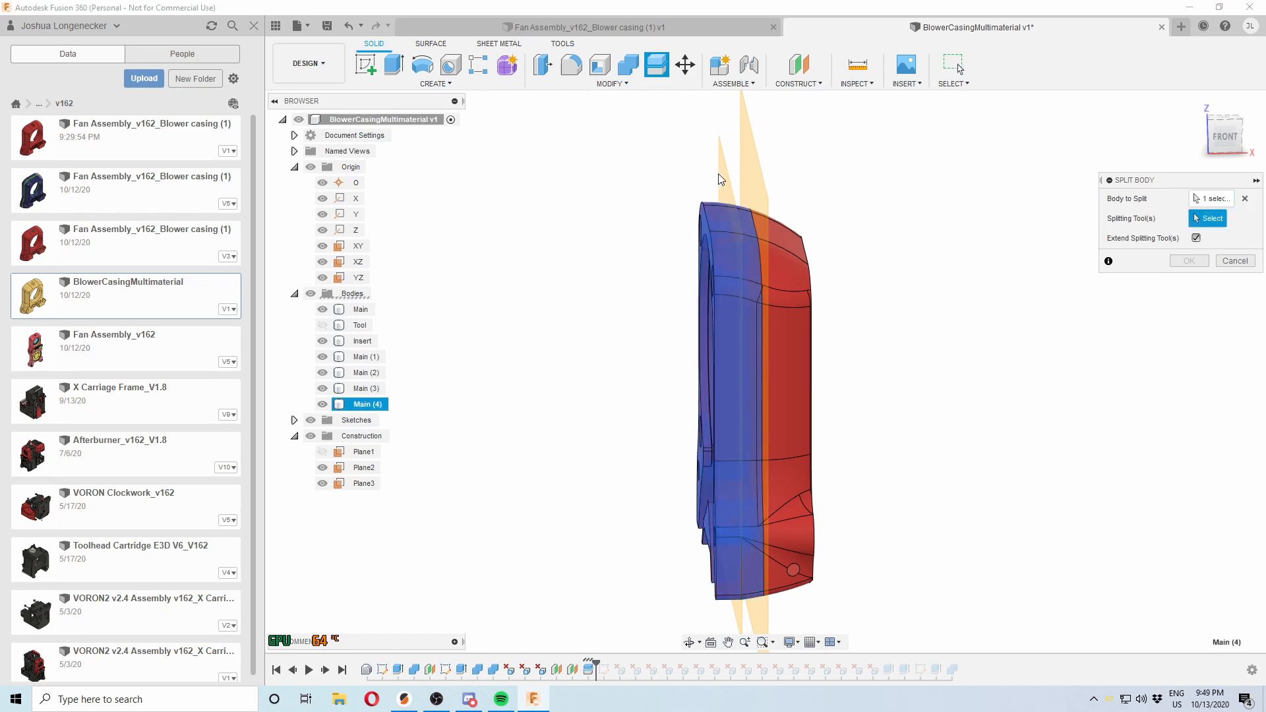
click(738, 188)
click(1188, 261)
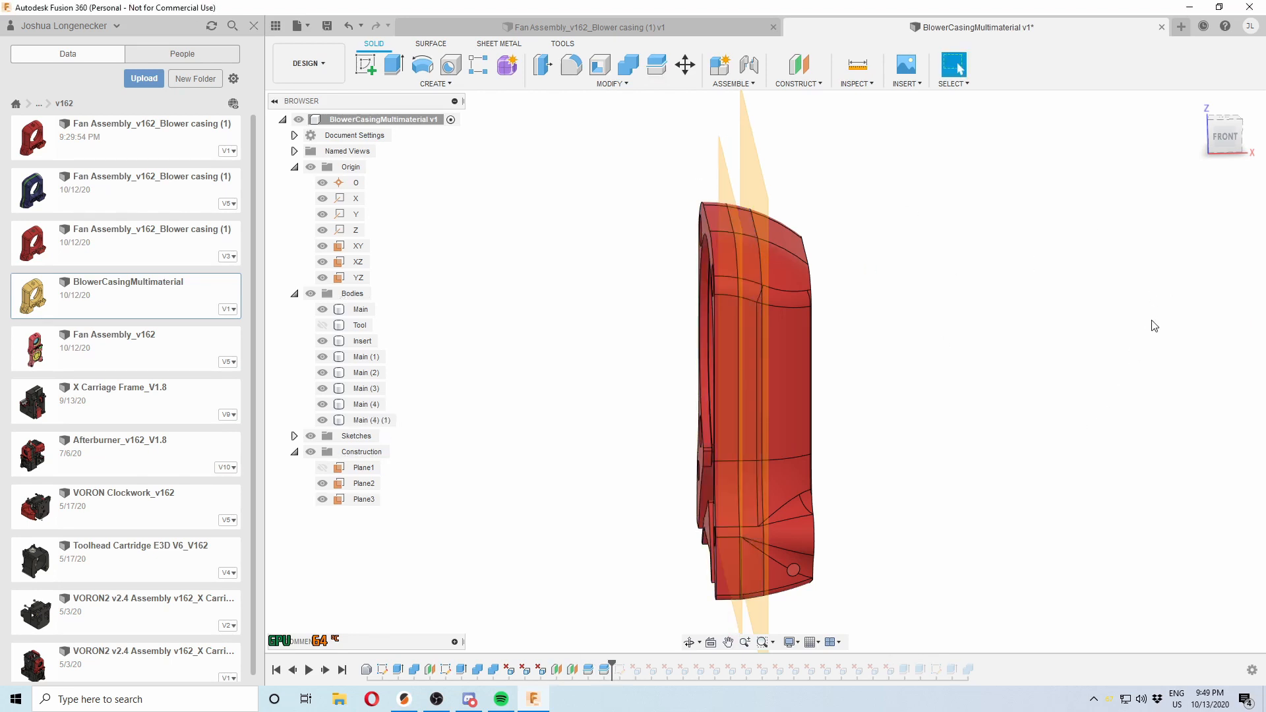
click(311, 452)
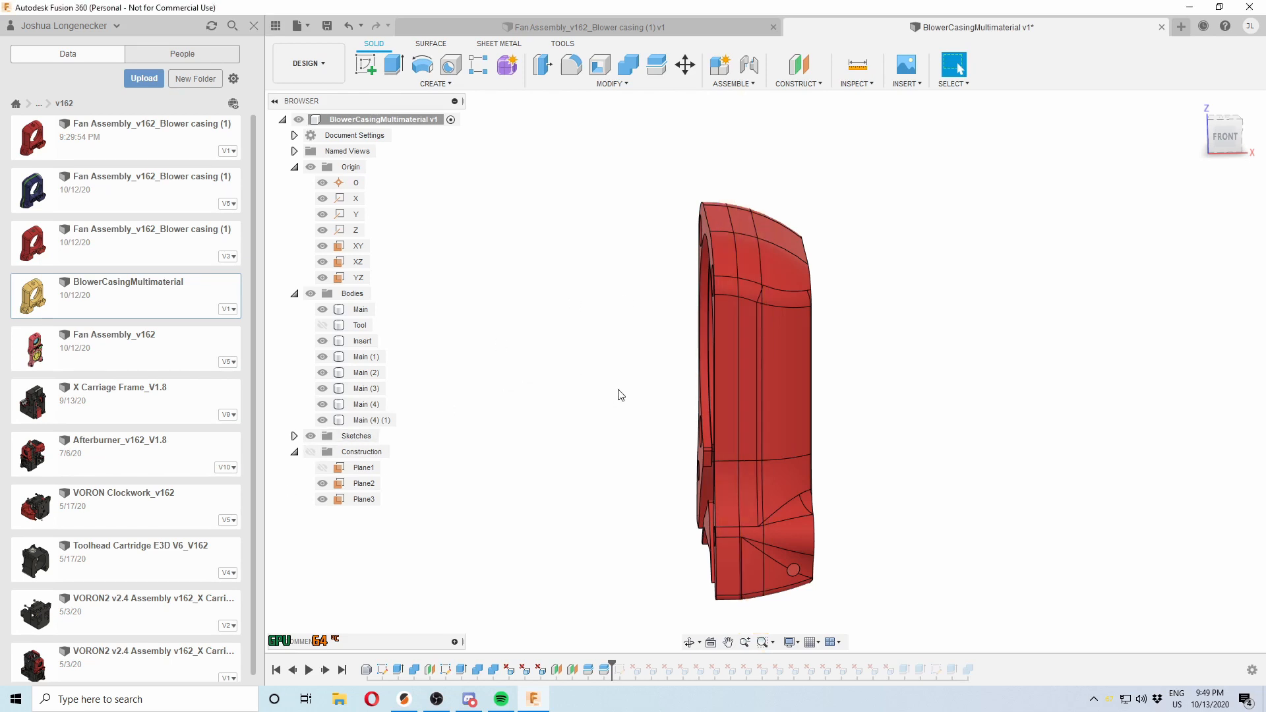
Toggle the visibility of Main (4) (1), Main (4) and Main to check which part of the casing each body forms
shift+middle_drag(621, 395, 575, 390)
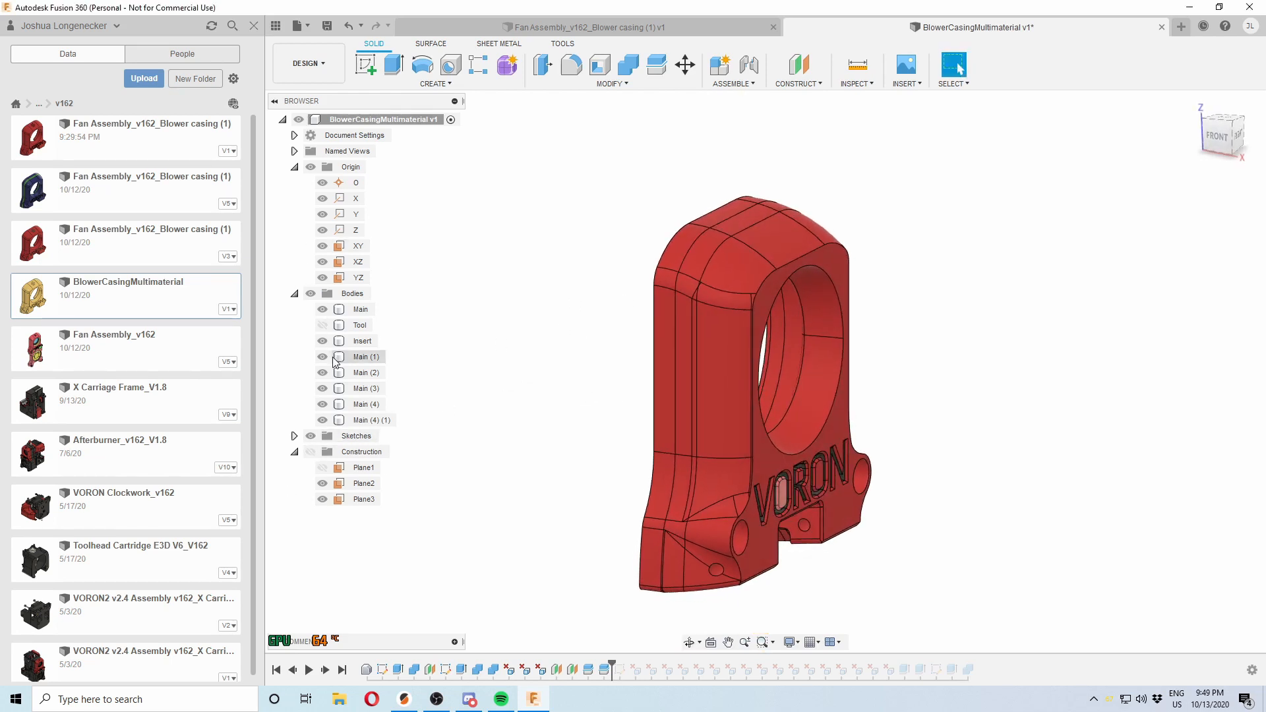
click(323, 420)
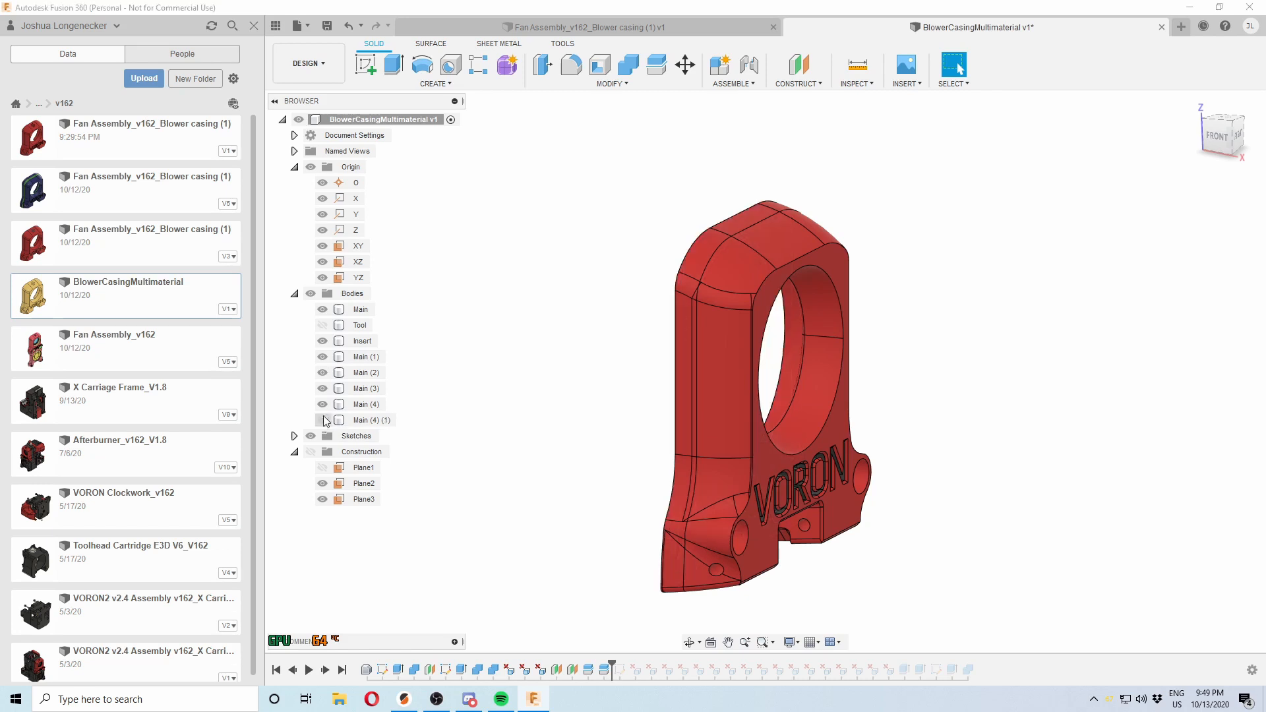
click(323, 420)
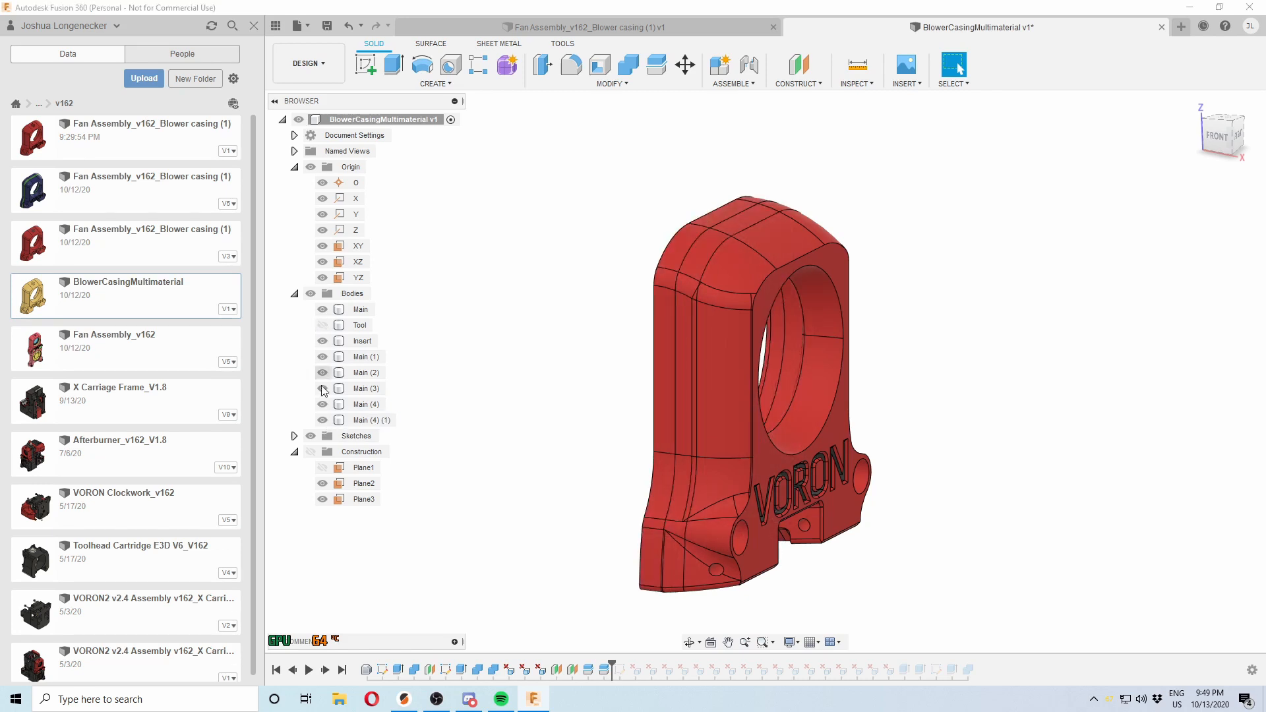
click(322, 404)
click(323, 420)
click(323, 420)
click(322, 404)
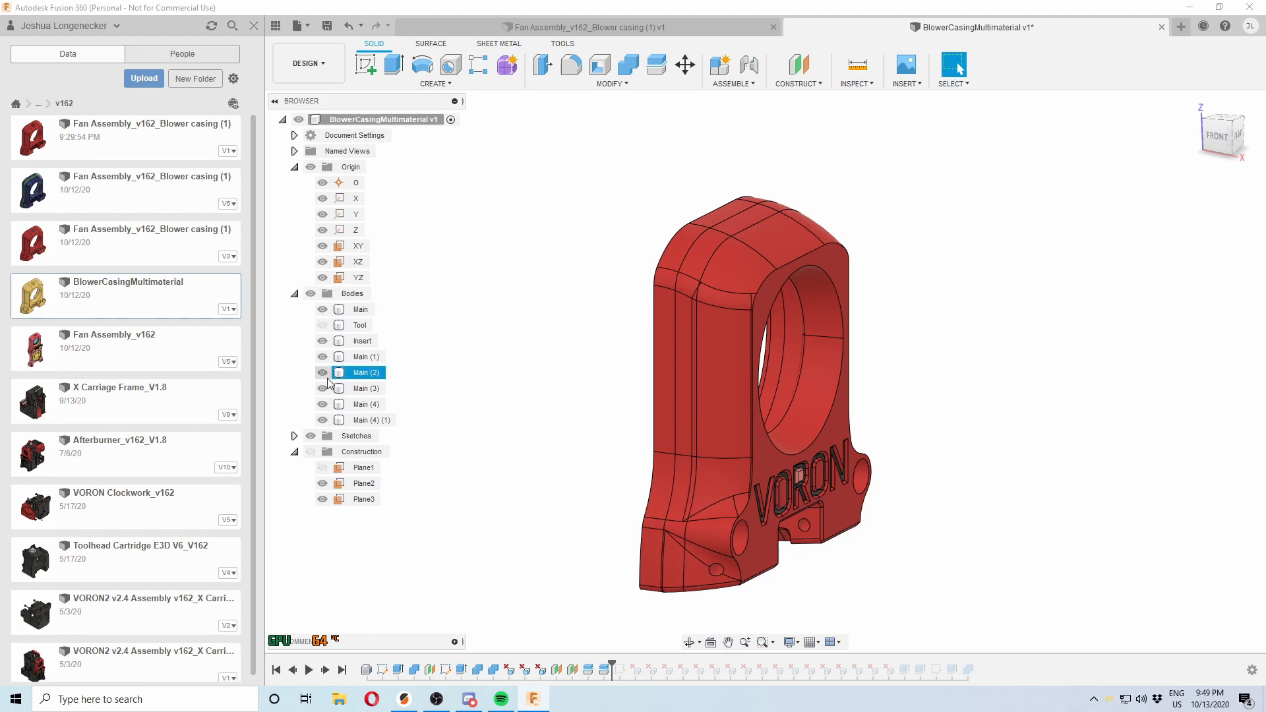
click(323, 310)
click(323, 310)
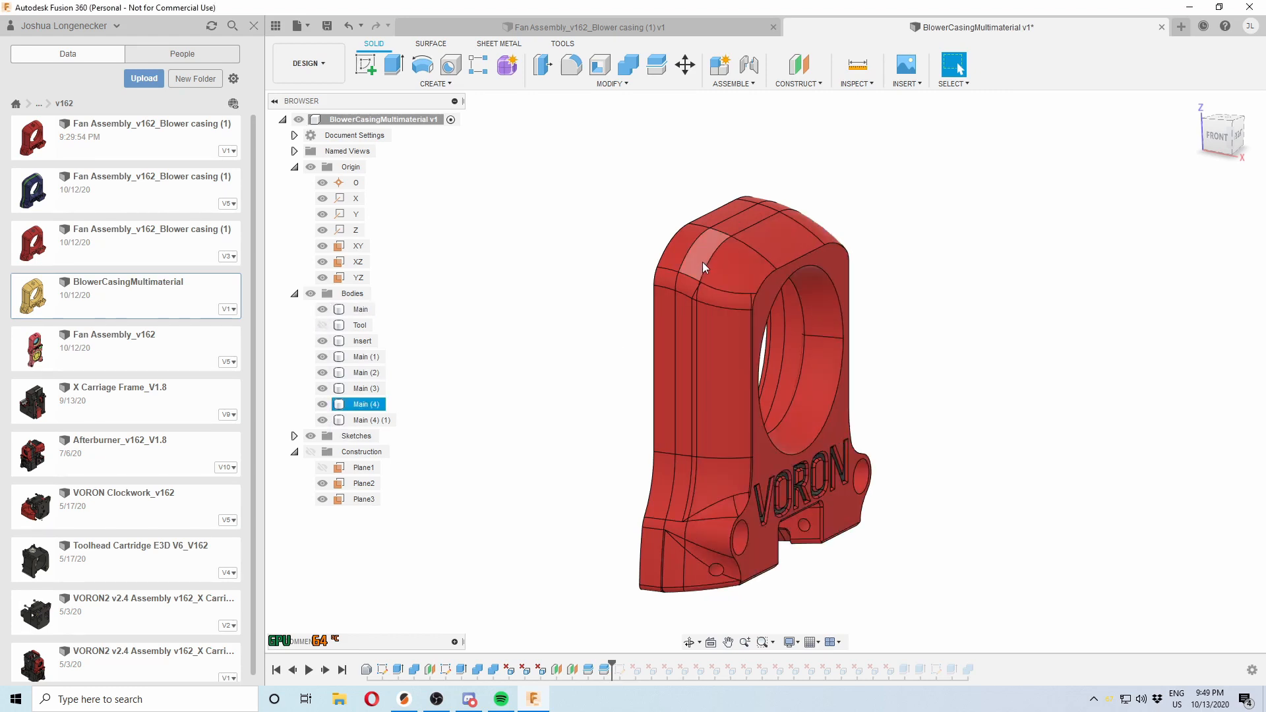
Apply the design's black appearance to Main (4), the middle layer of the casing, as a contrasting stripe
key(a)
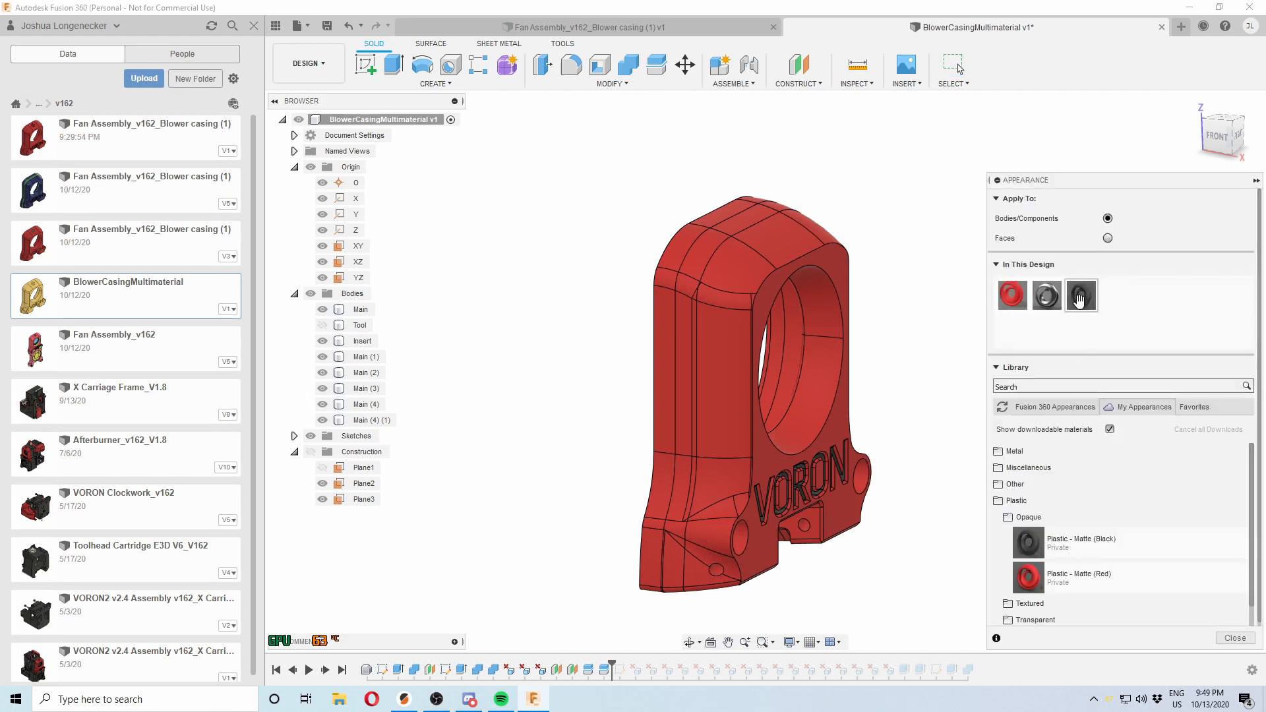
click(709, 230)
click(948, 262)
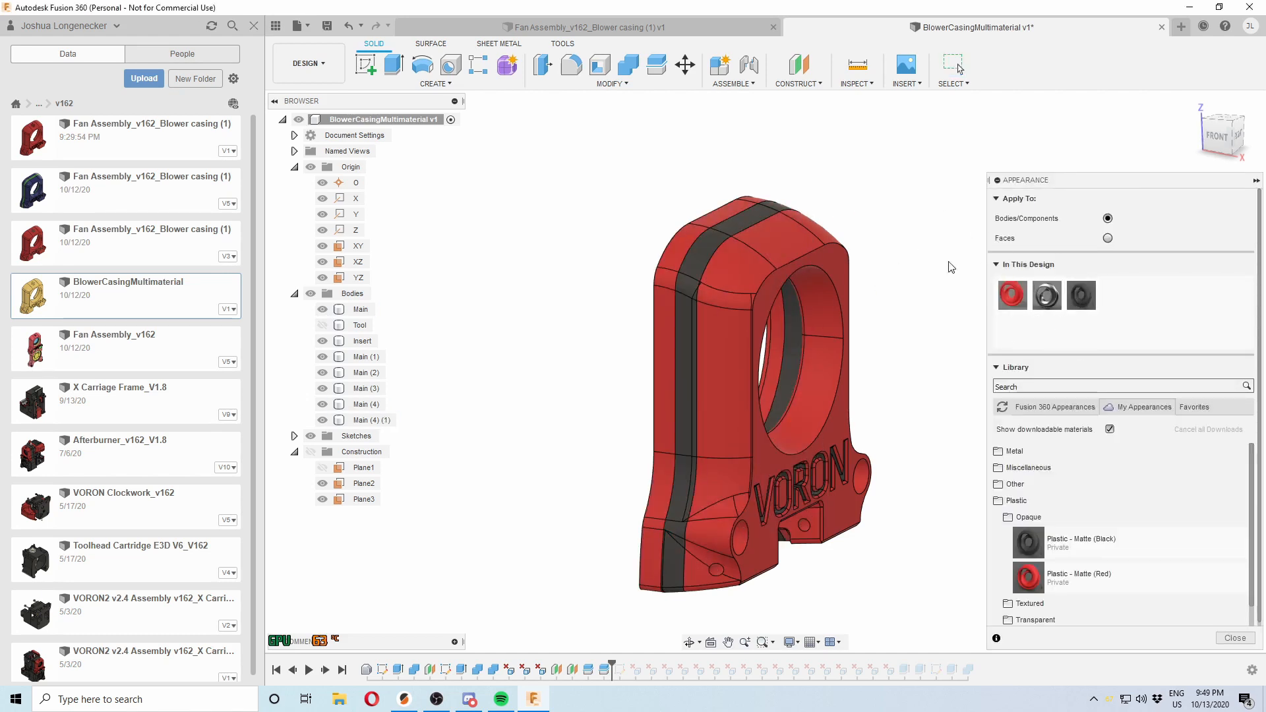
click(1233, 638)
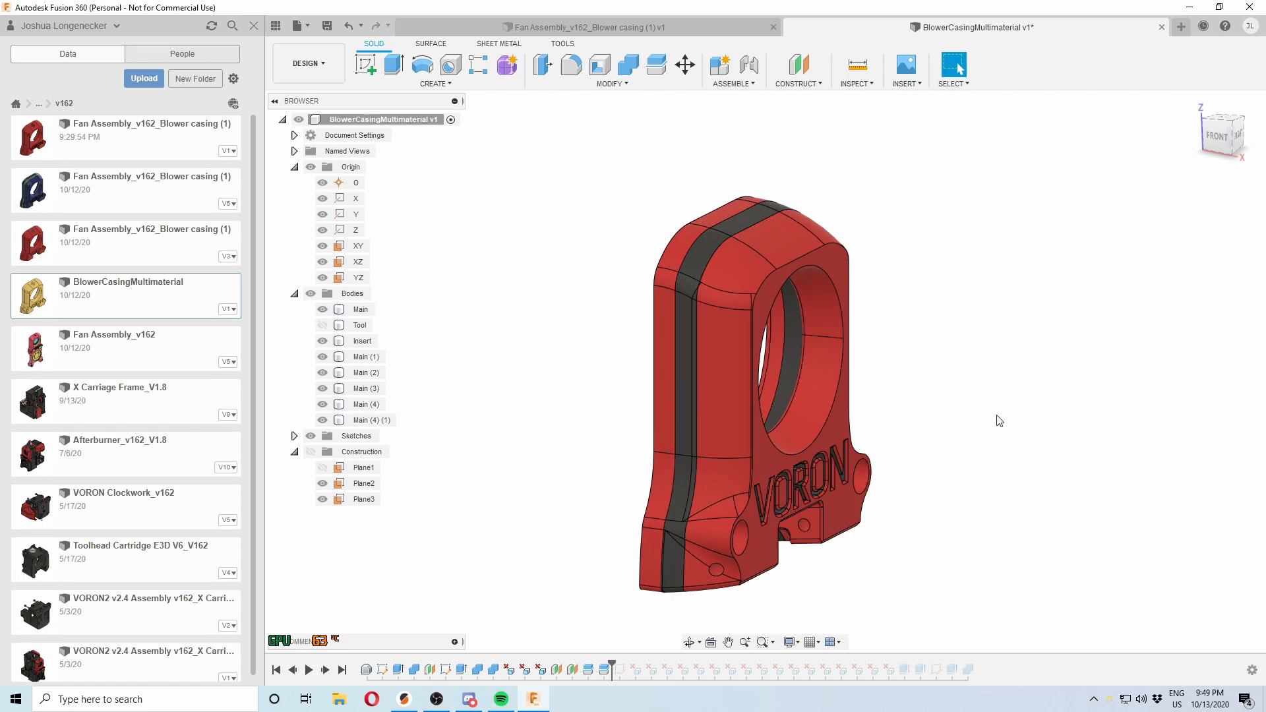
shift+middle_drag(930, 403, 890, 389)
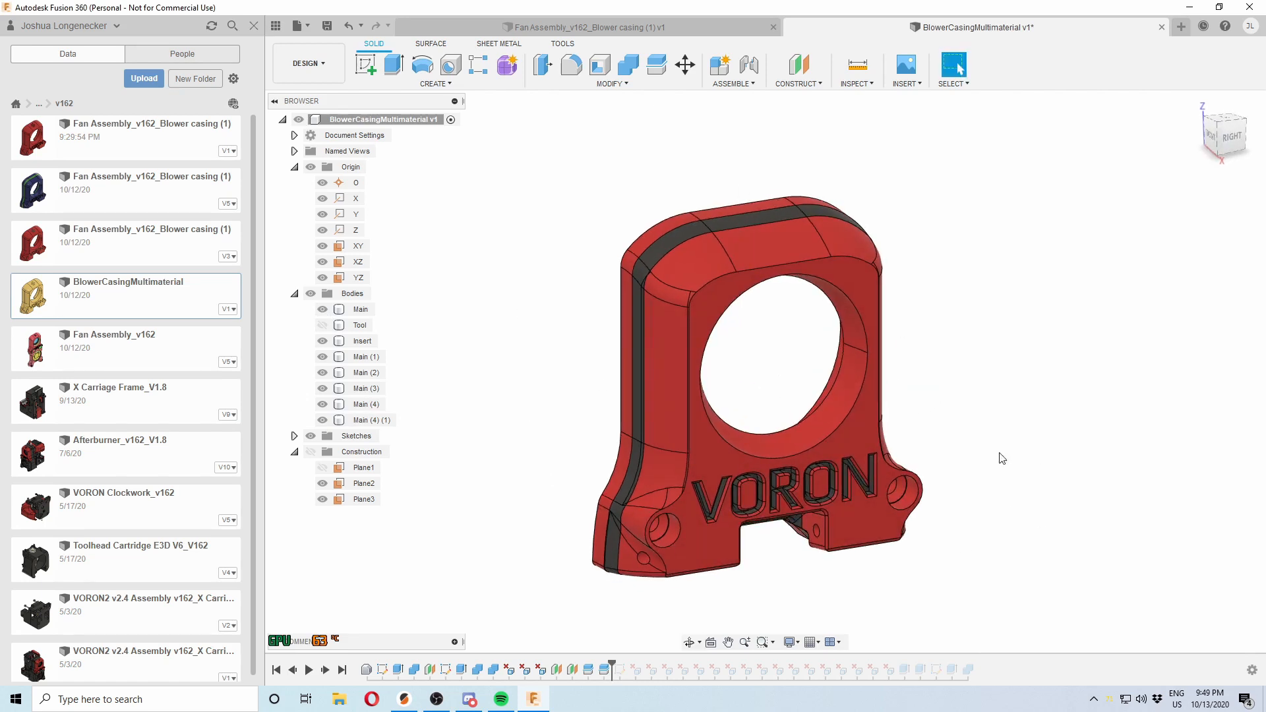
right_click(372, 315)
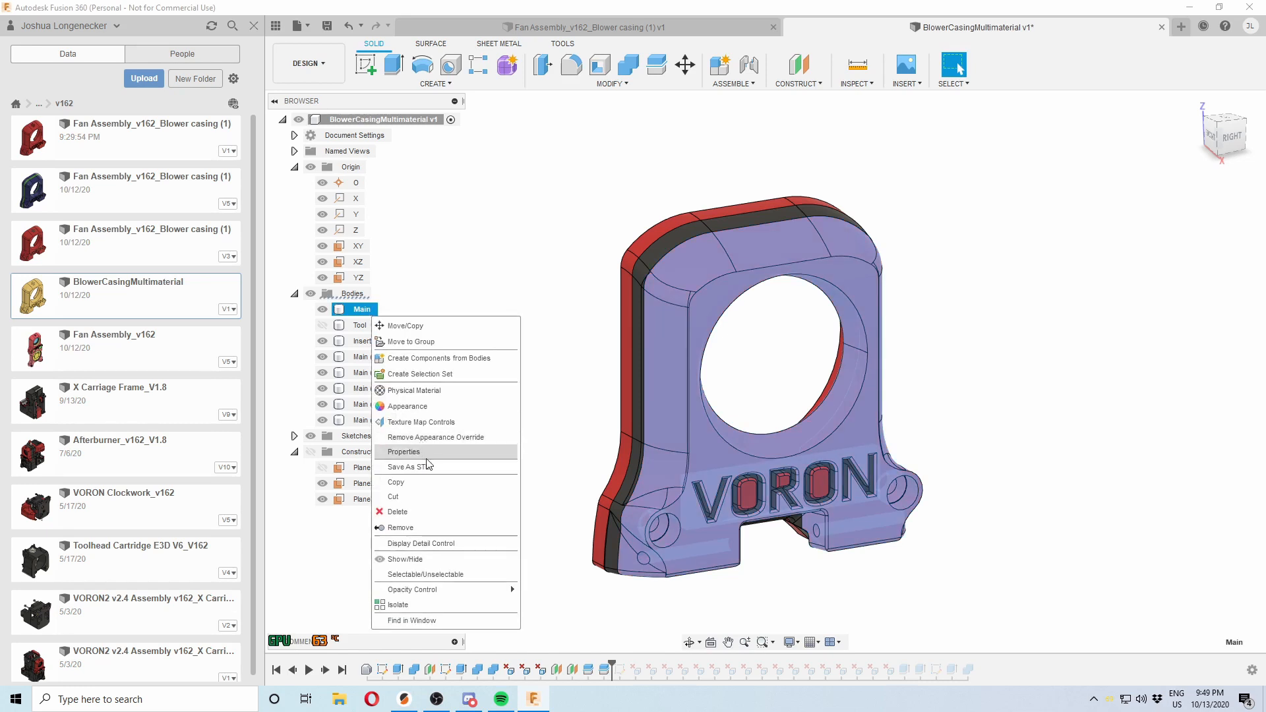
click(543, 186)
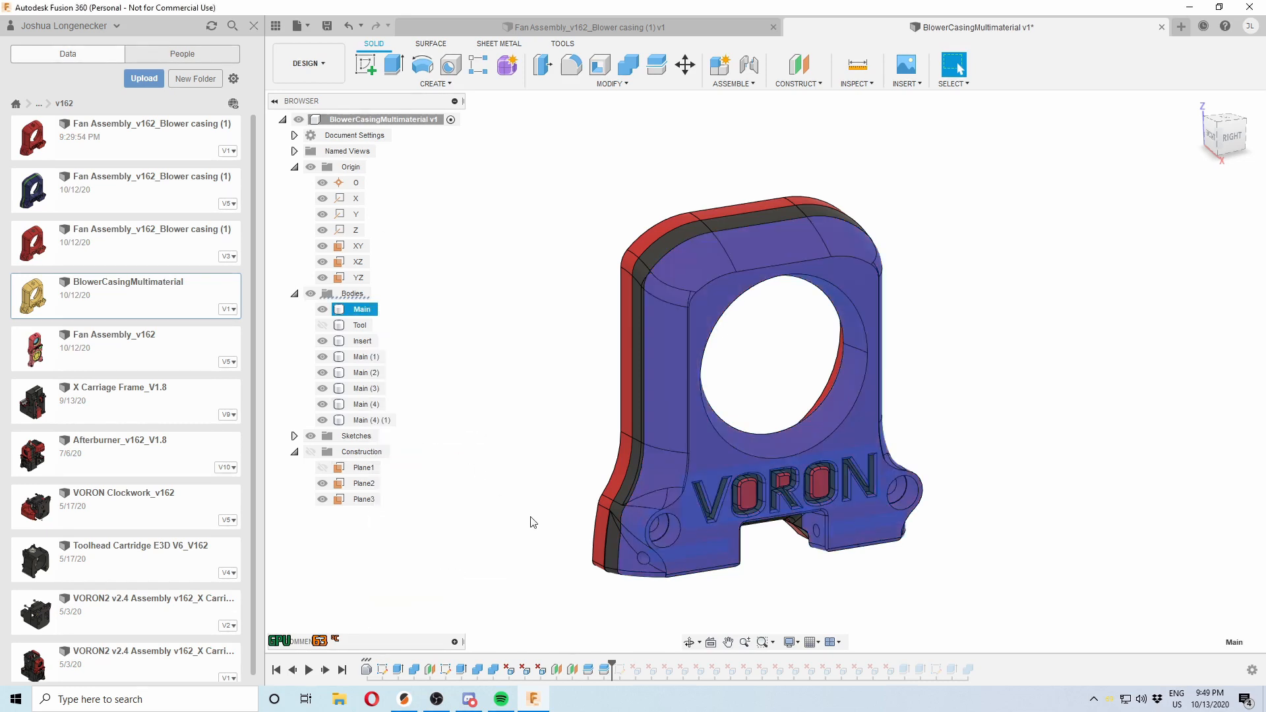
click(1028, 393)
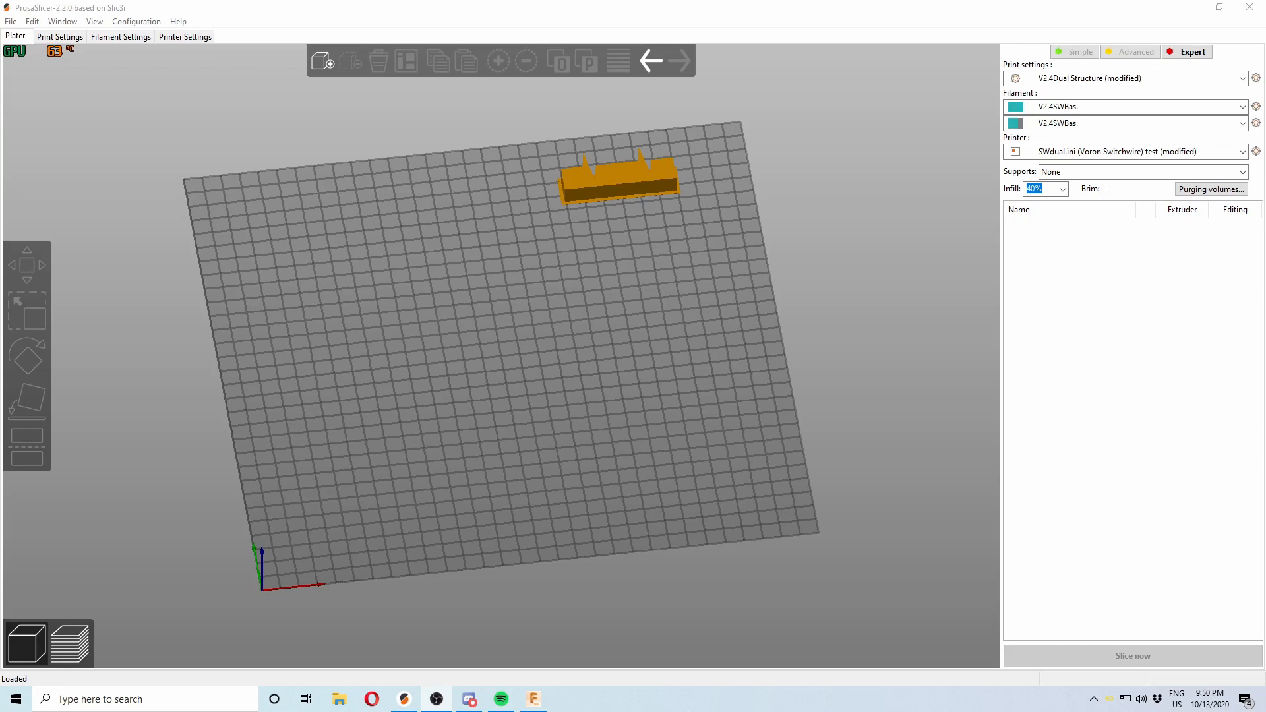
In PrusaSlicer, import all seven STL files from the Afterburner Multi folder as a single object with multiple parts
click(321, 61)
drag(189, 277, 165, 100)
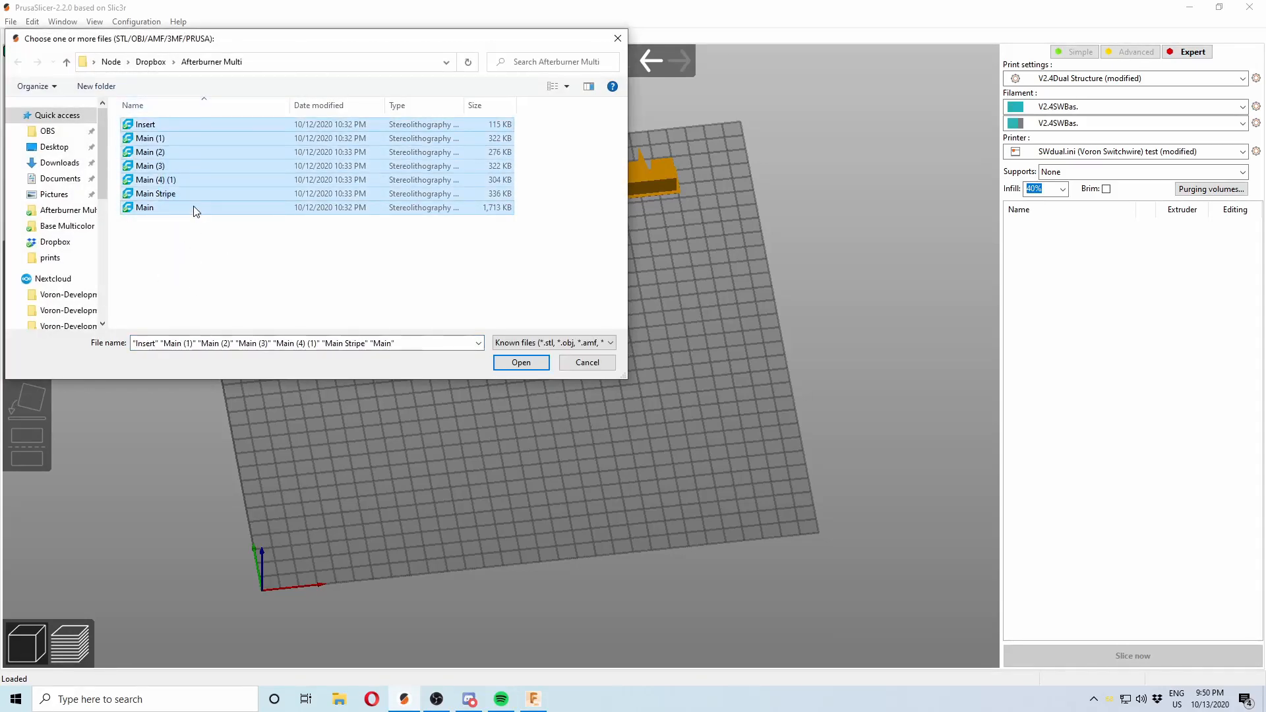
click(513, 362)
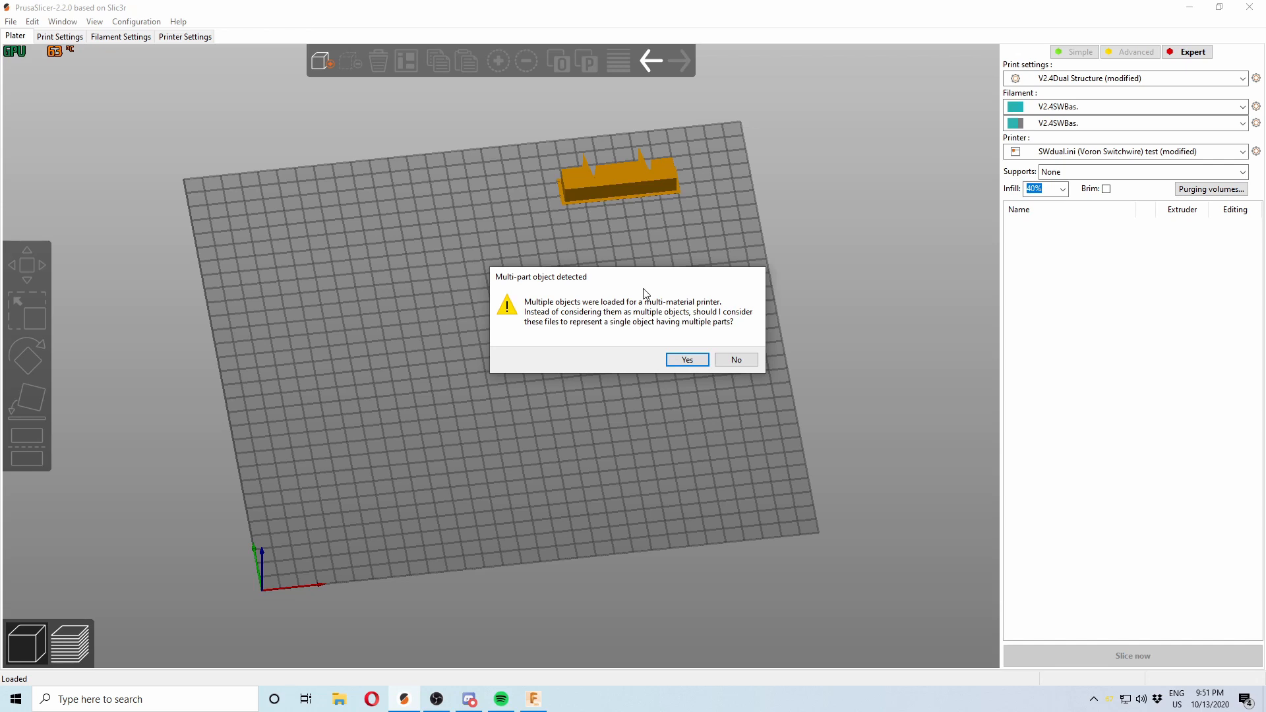
click(686, 359)
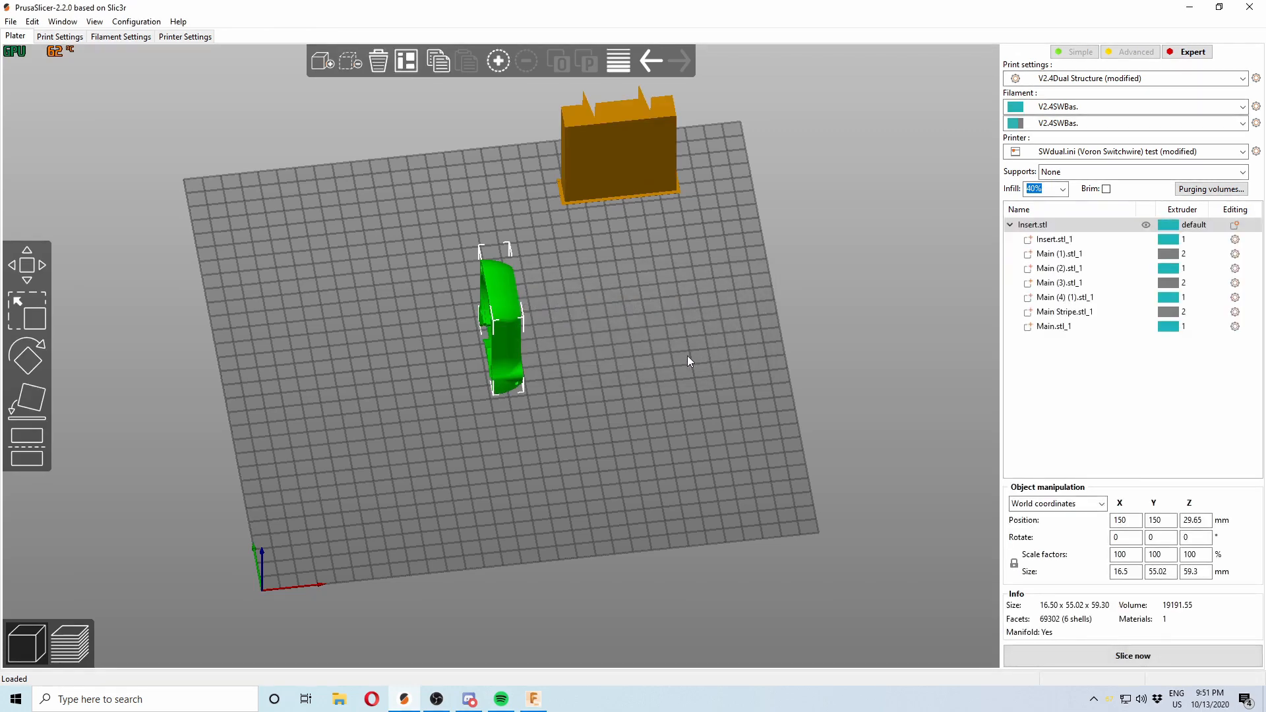
Lay the casing flat on the print bed, resting on its front face with the VORON lettering
drag(687, 354, 626, 339)
click(411, 370)
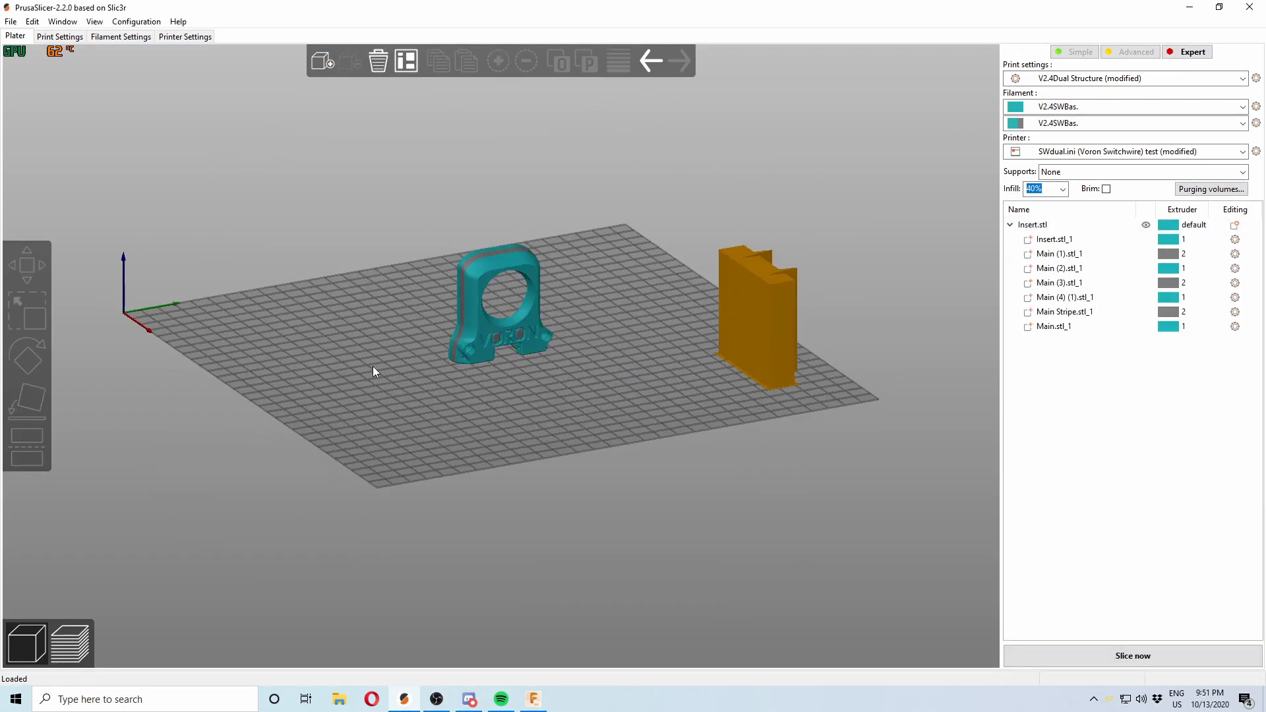
click(491, 353)
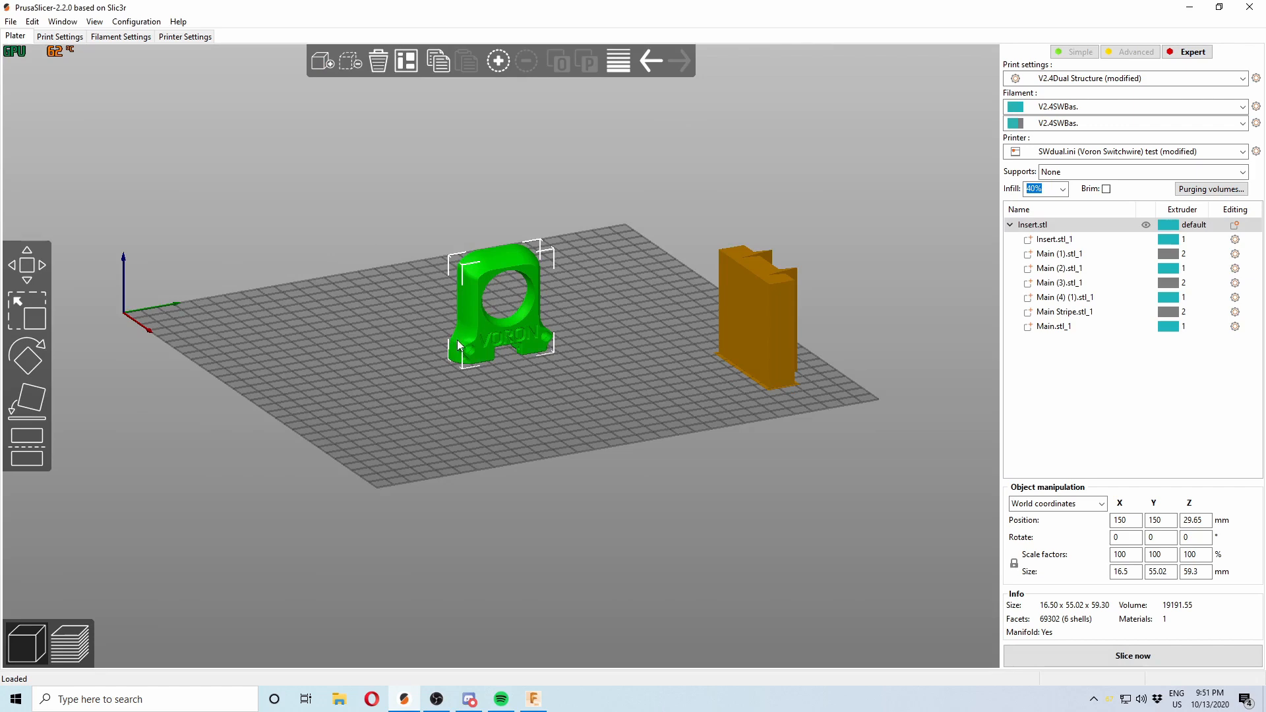
click(29, 398)
click(516, 318)
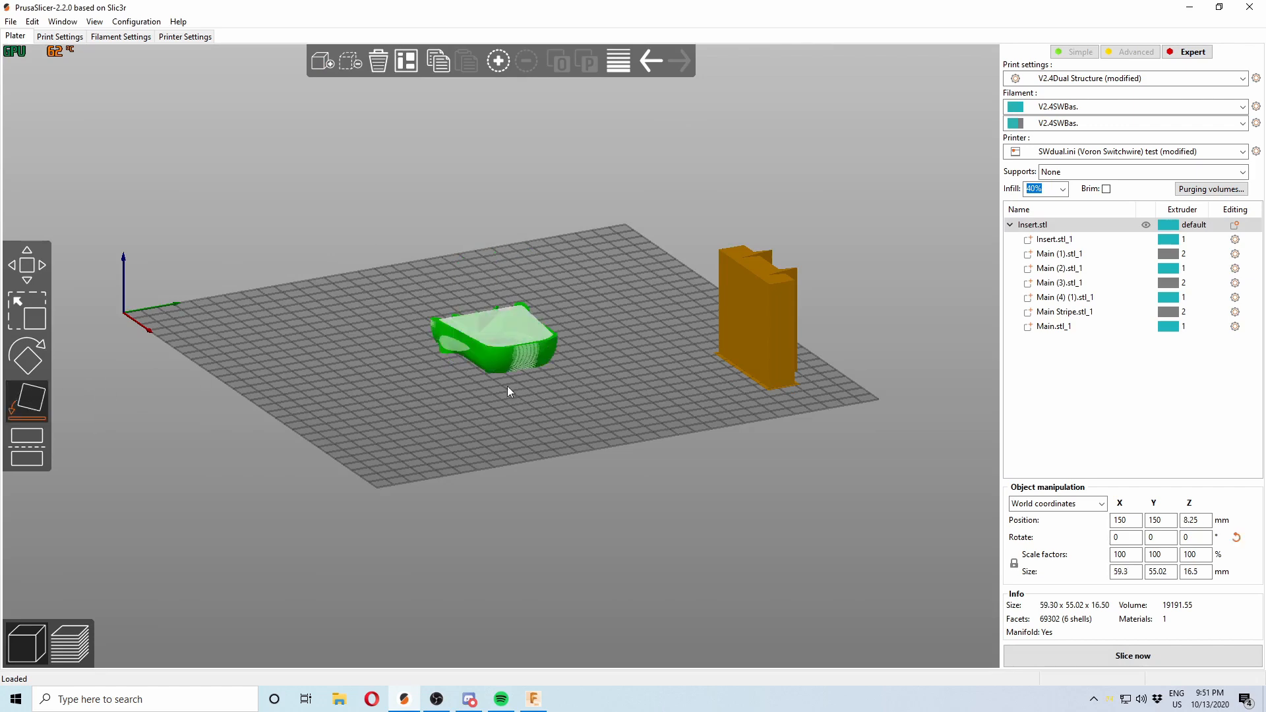
drag(508, 385, 481, 394)
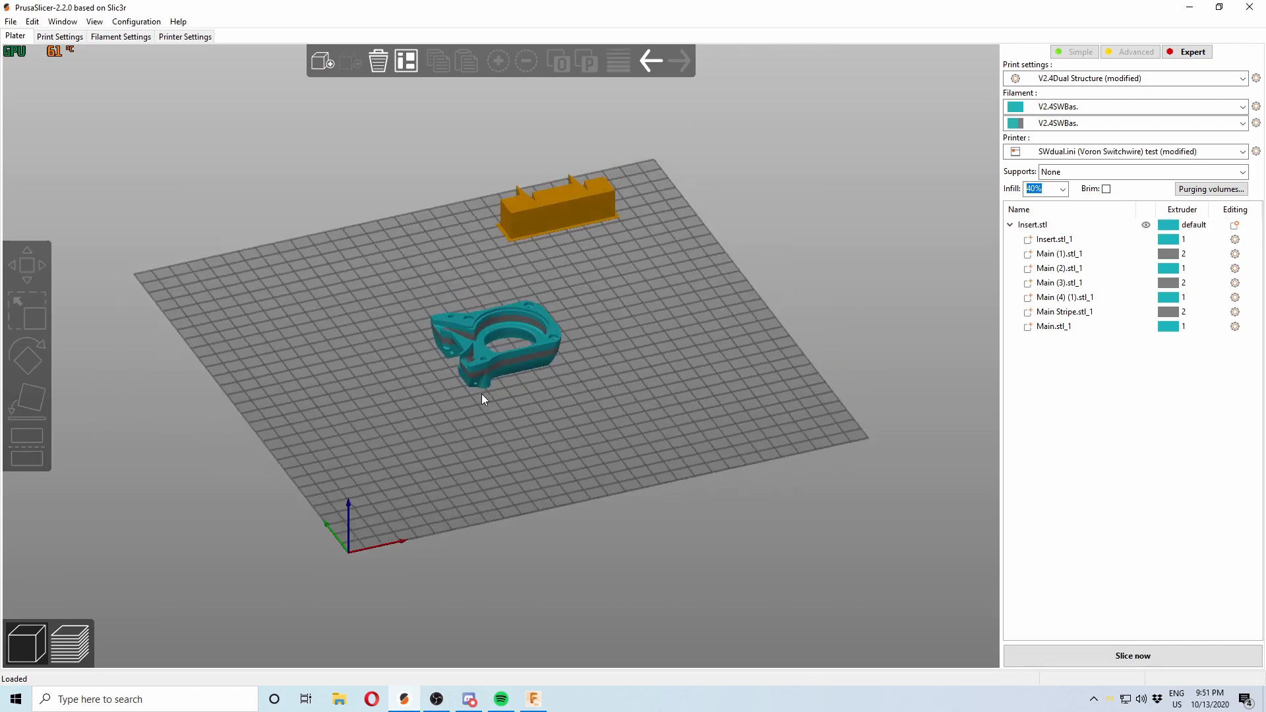
Assign extruder 2 to the Insert.stl part behind the VORON lettering
scroll(501, 357, down, 5)
scroll(501, 358, up, 18)
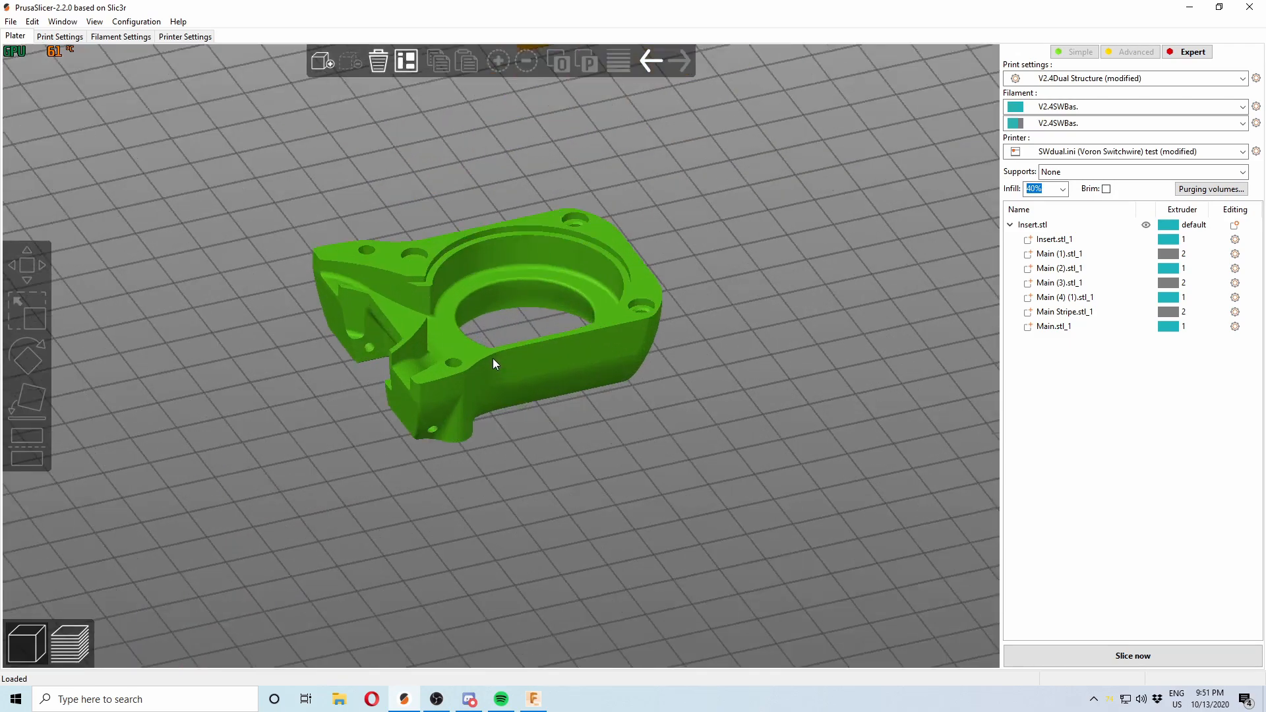
drag(552, 489, 568, 432)
drag(884, 279, 797, 393)
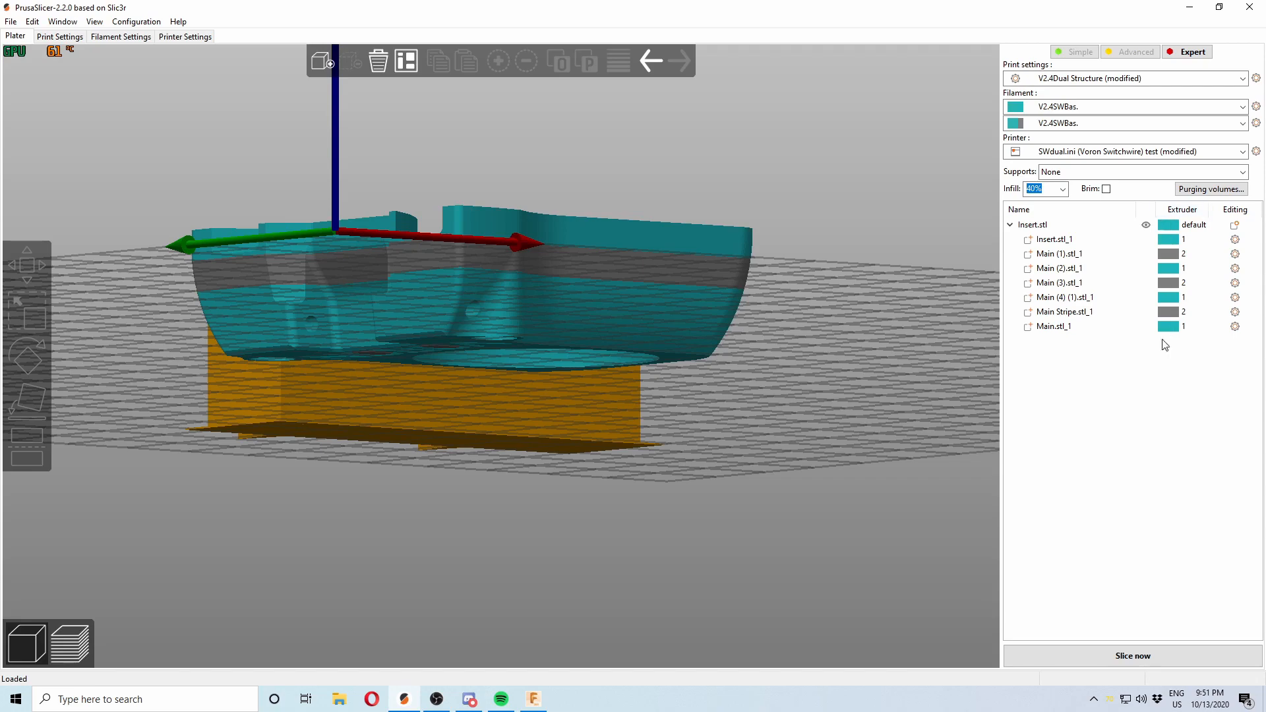
drag(770, 337, 698, 312)
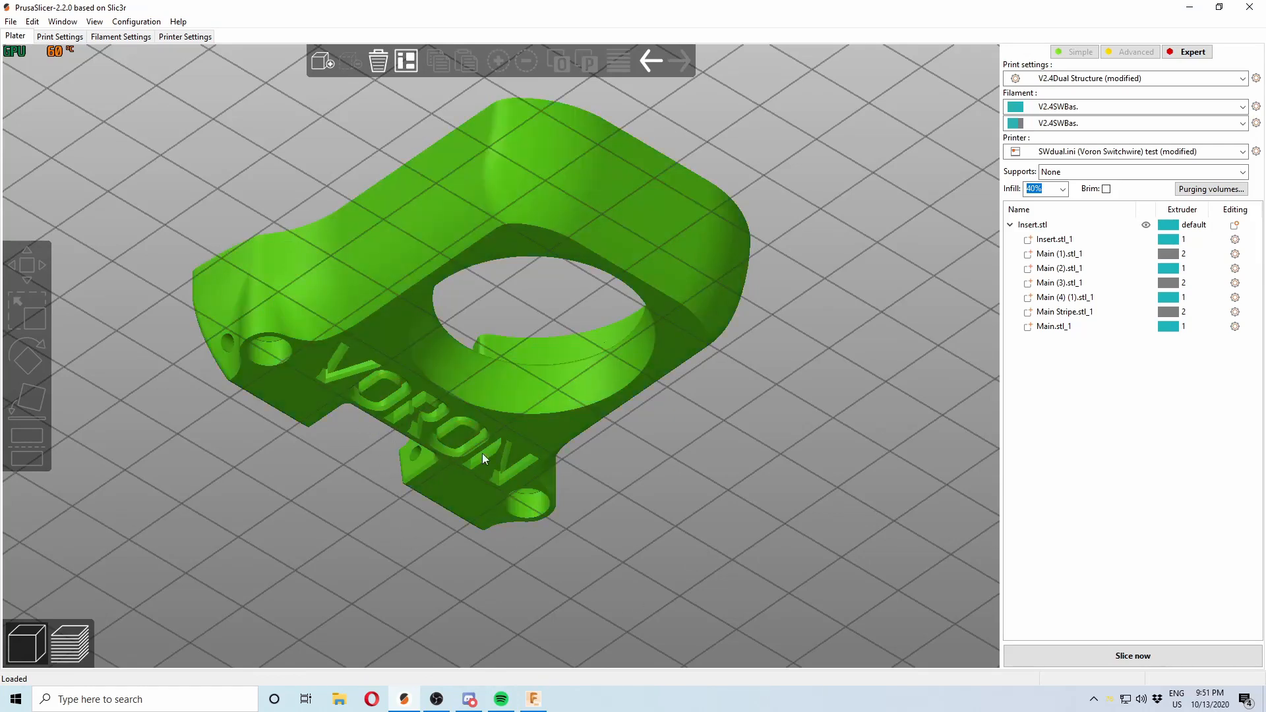
click(1163, 239)
click(1195, 241)
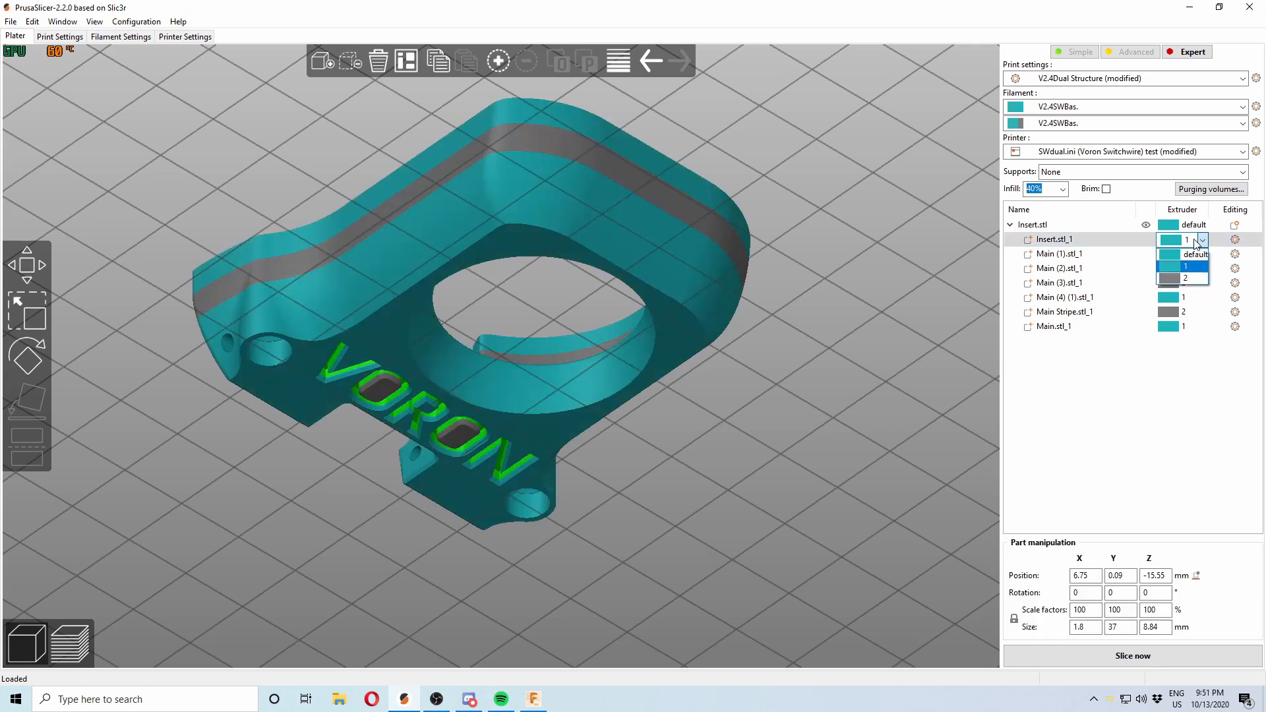
click(1189, 277)
click(845, 406)
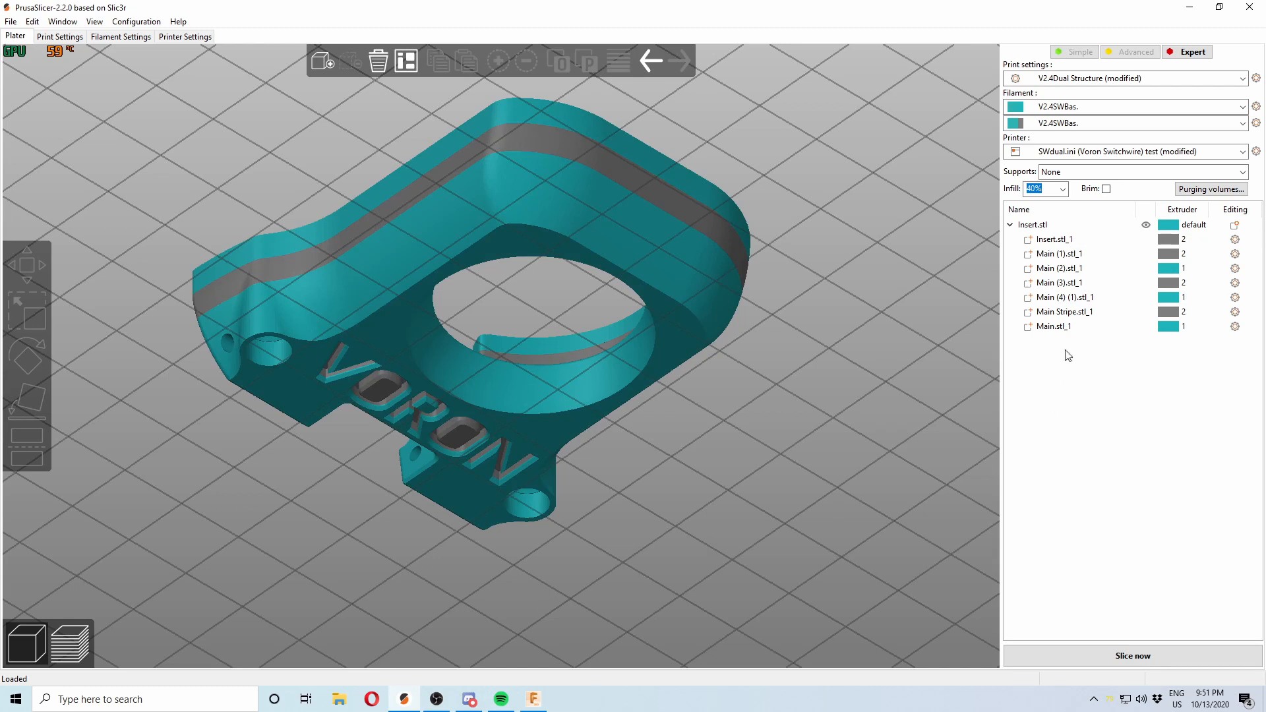
Assign extruder 1 to Main (1).stl and Main (3).stl, the centre pieces of the two O letters
click(1056, 257)
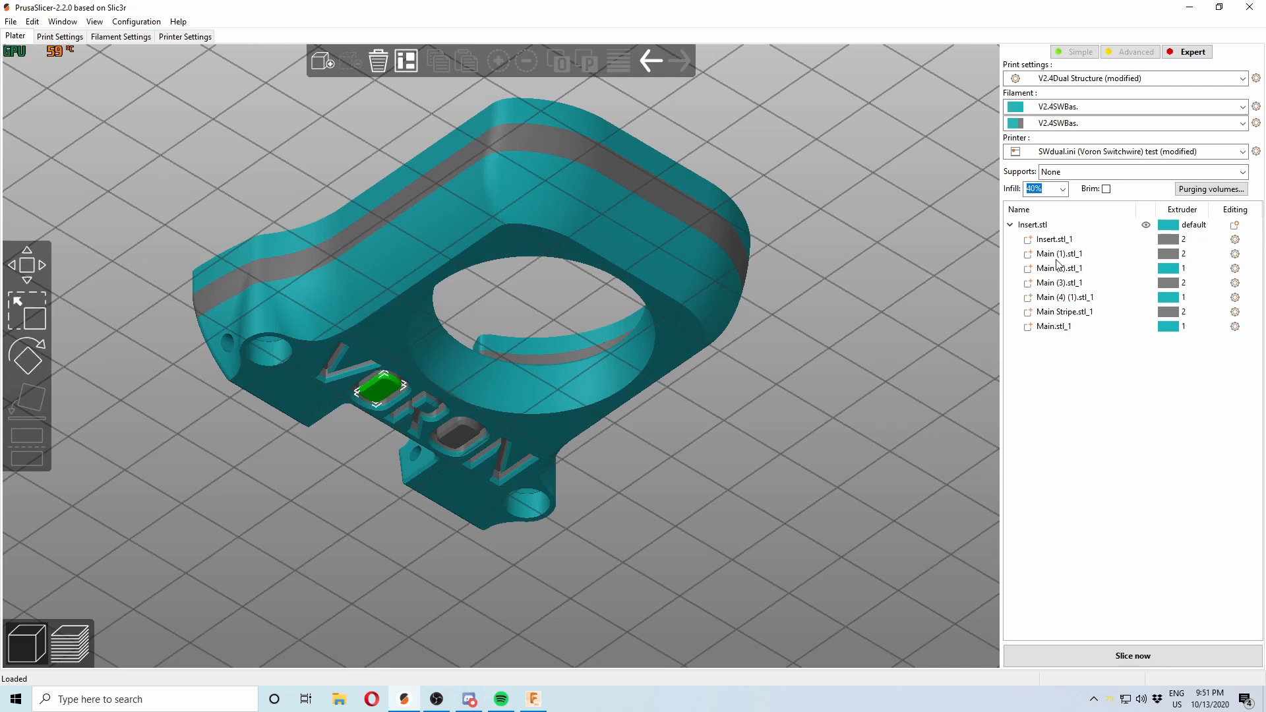
click(1192, 254)
click(1197, 285)
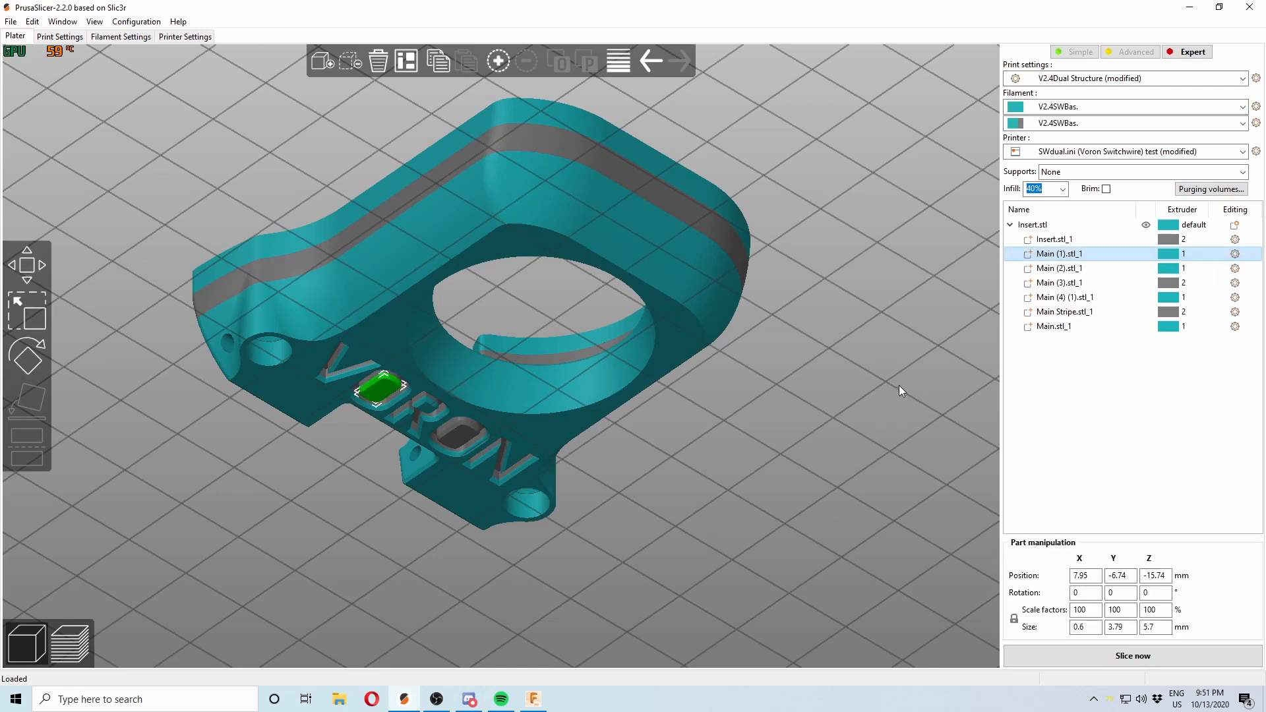
click(1061, 270)
click(1061, 285)
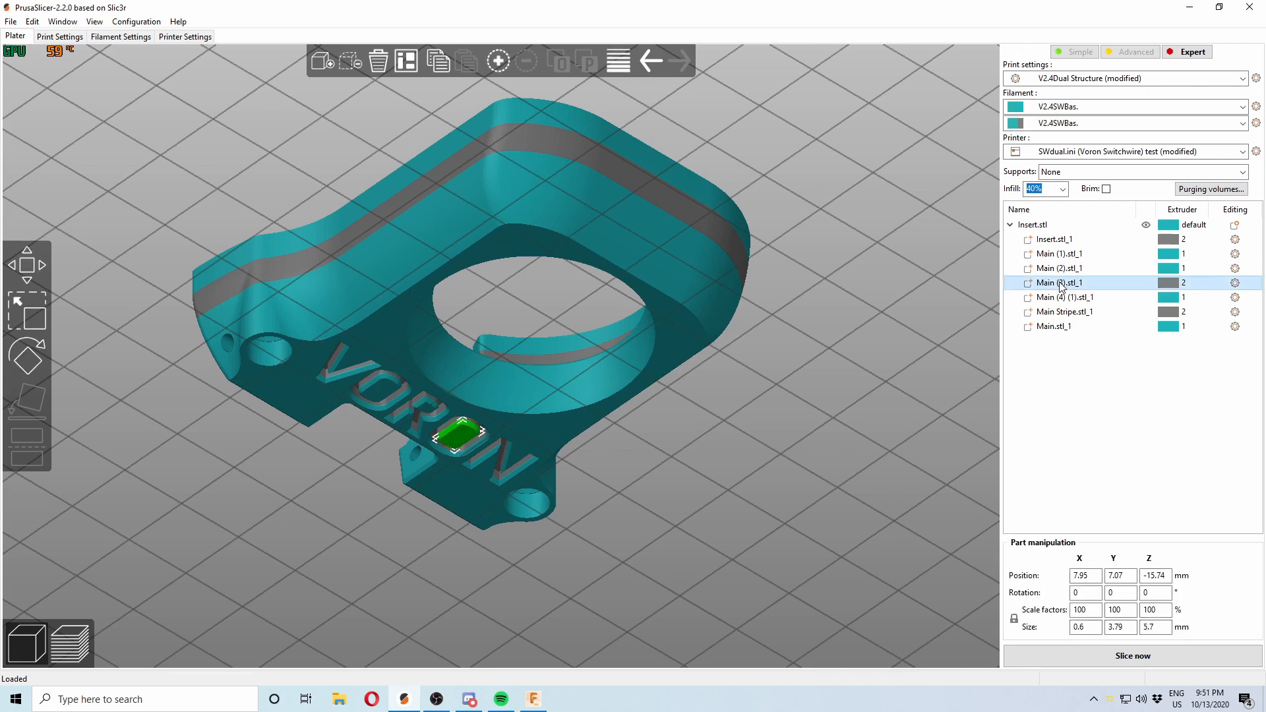
click(1192, 285)
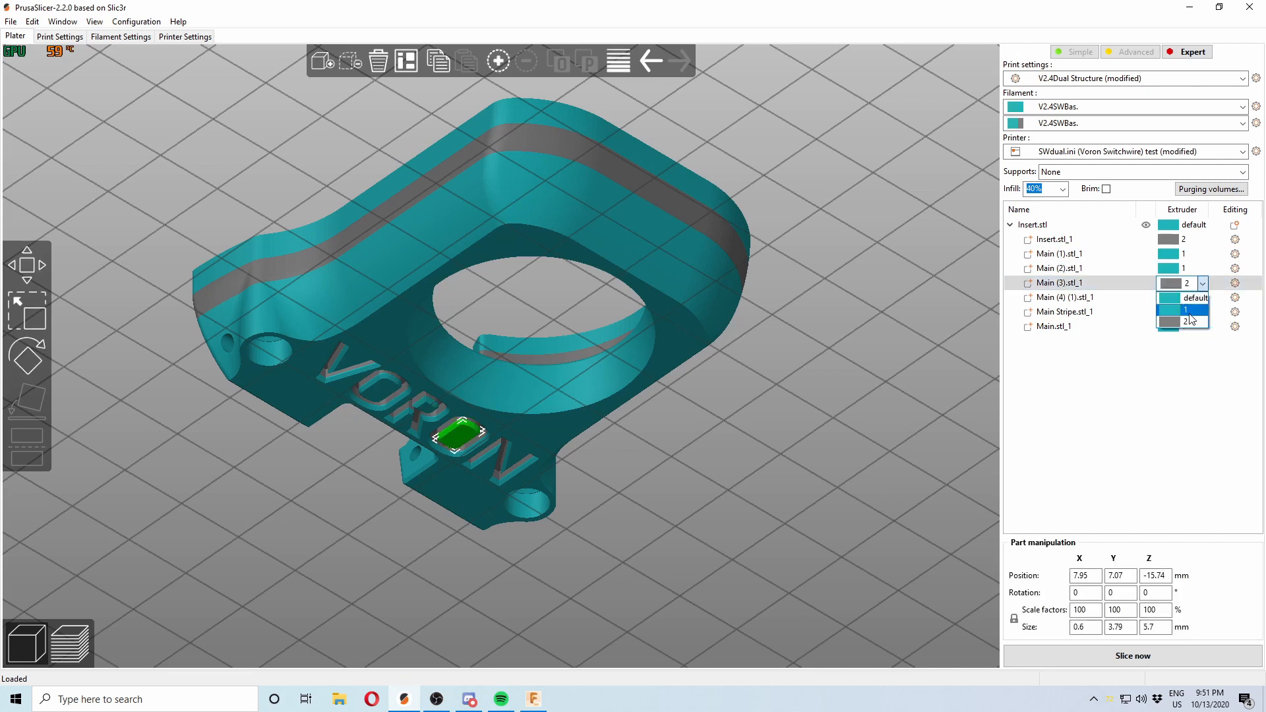
click(1185, 309)
click(785, 420)
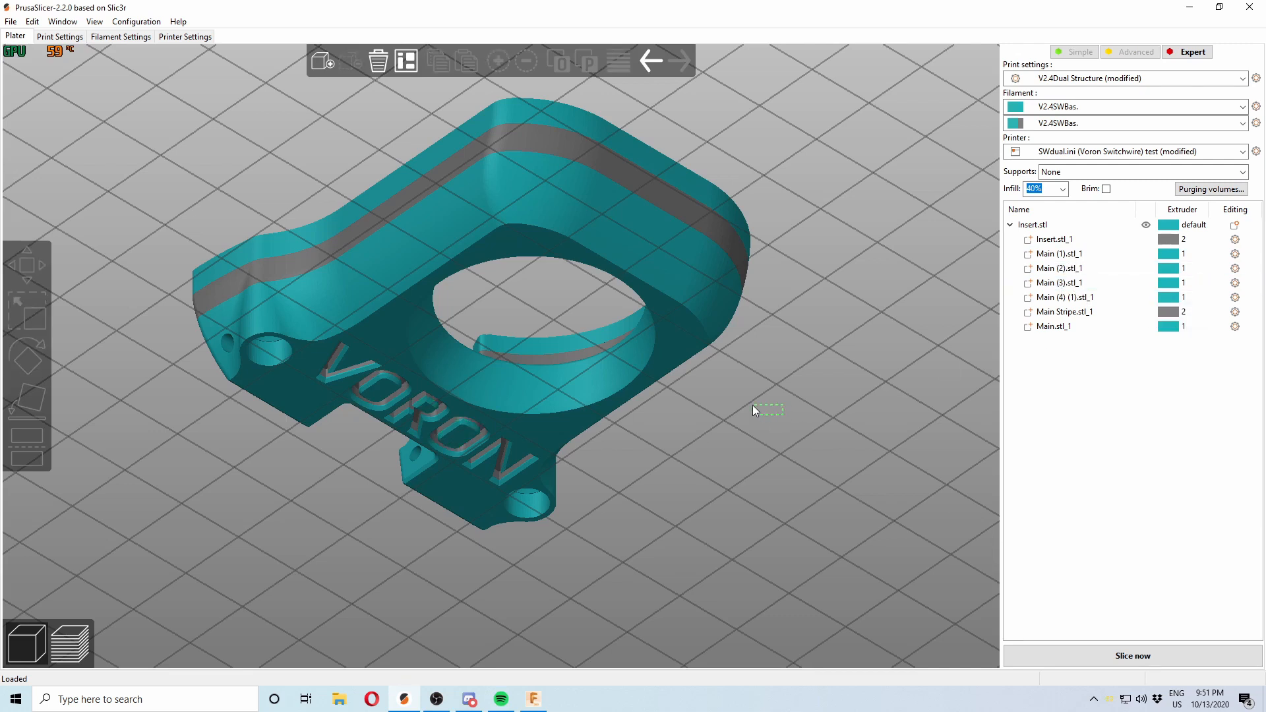
drag(767, 391, 657, 280)
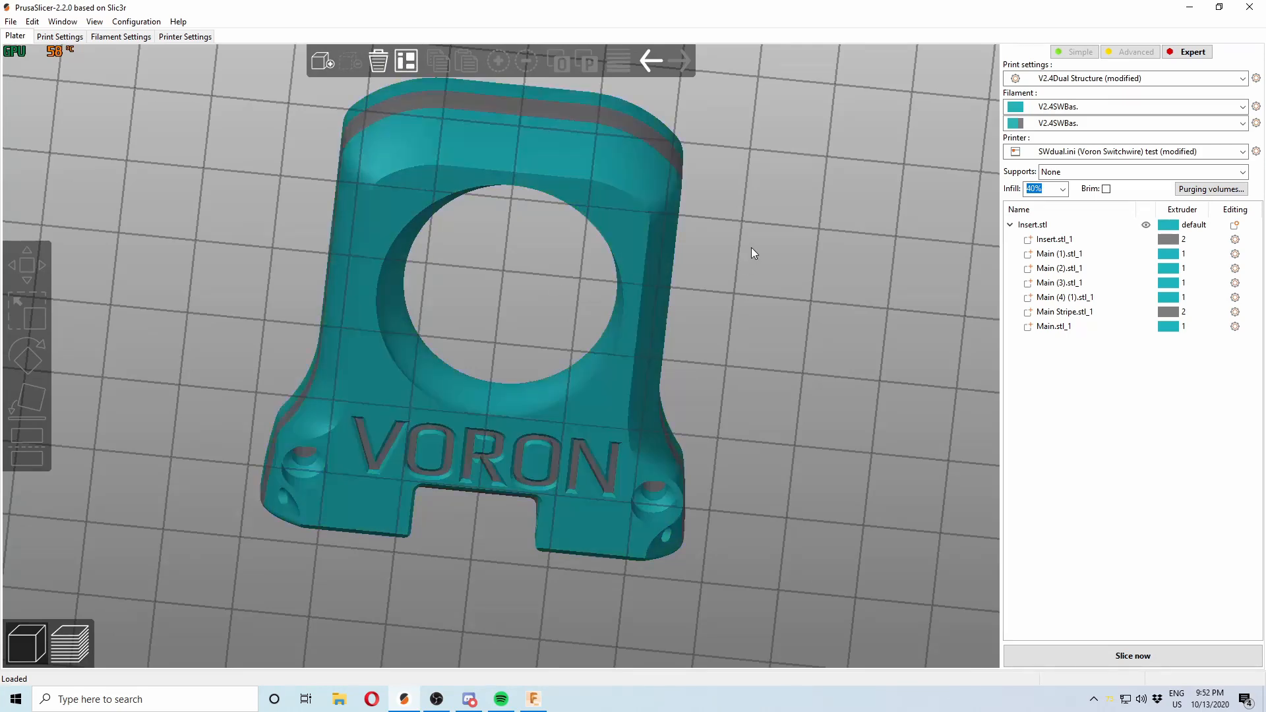
drag(750, 249, 815, 350)
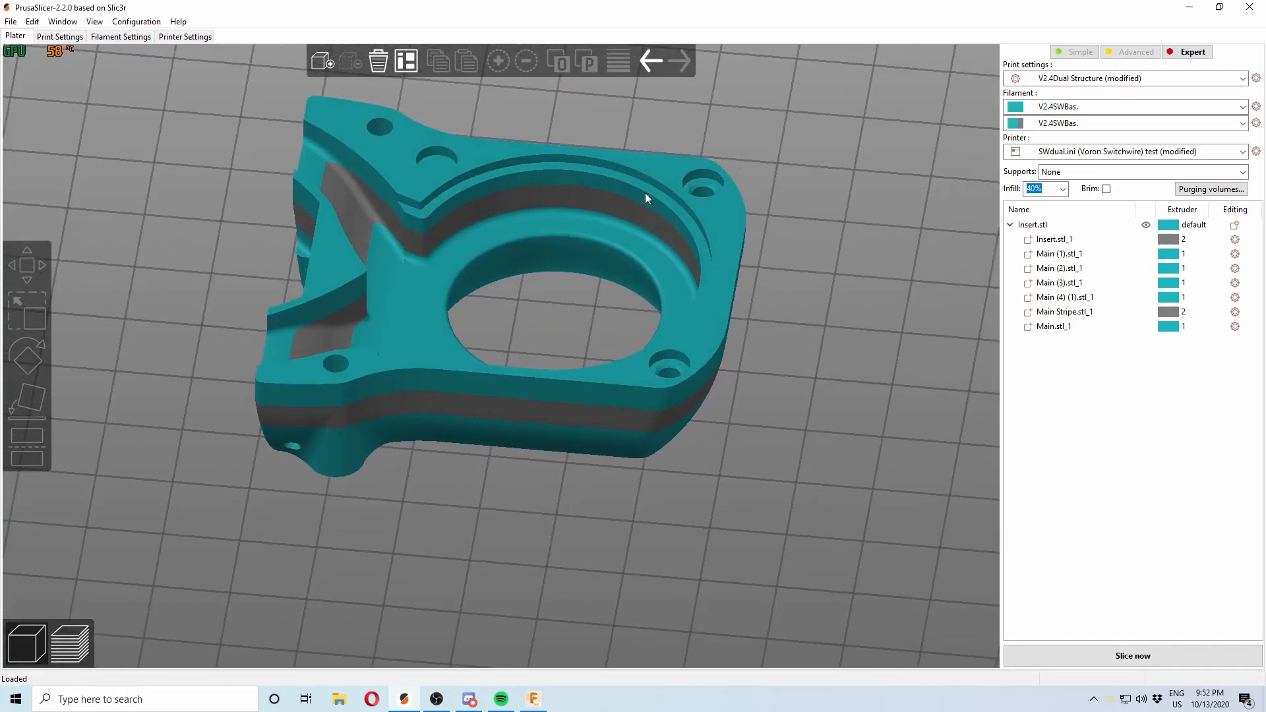
Slice the casing and lower the layer preview to 0.80 mm to examine the VORON lettering in both extruder colours
click(1158, 652)
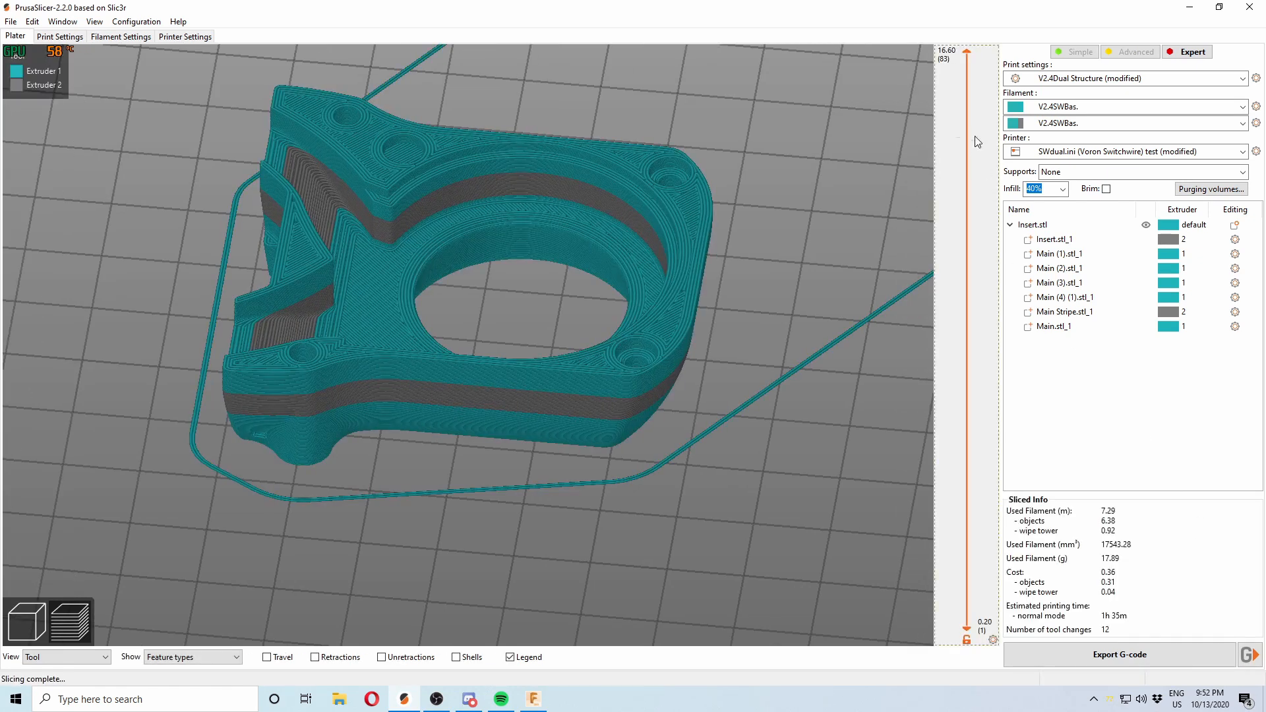
drag(967, 52, 971, 613)
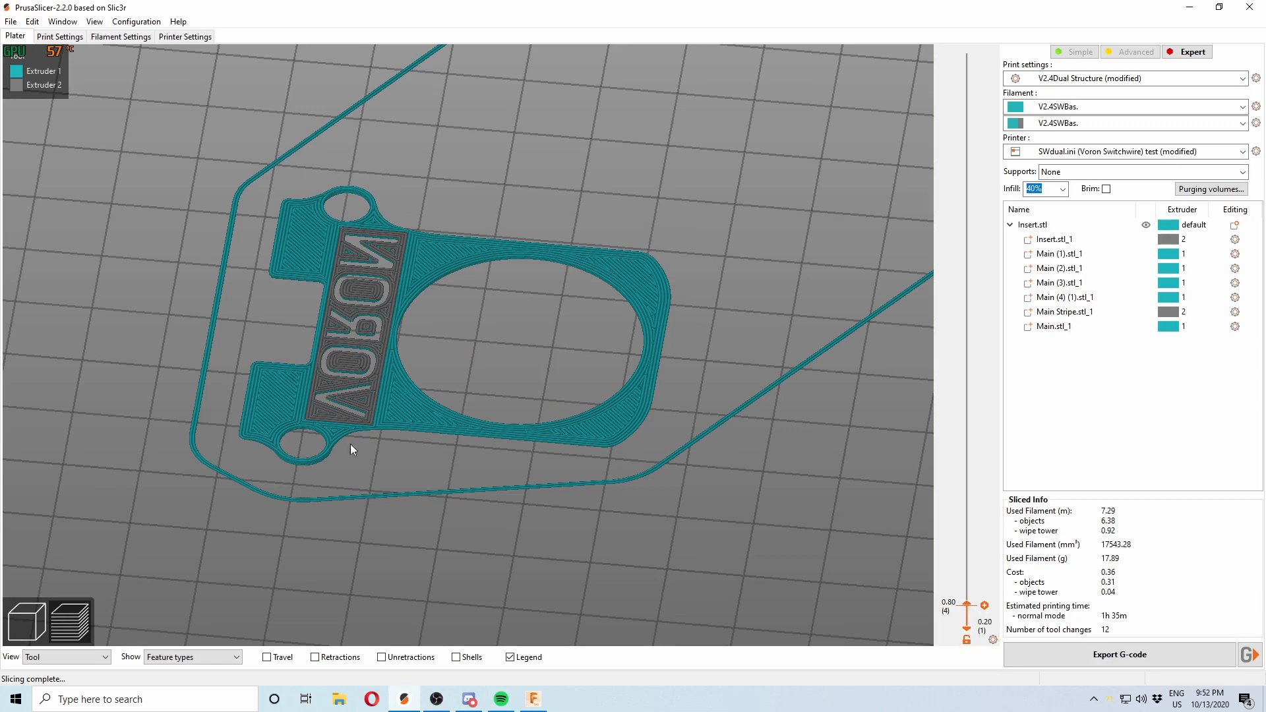
scroll(408, 236, up, 5)
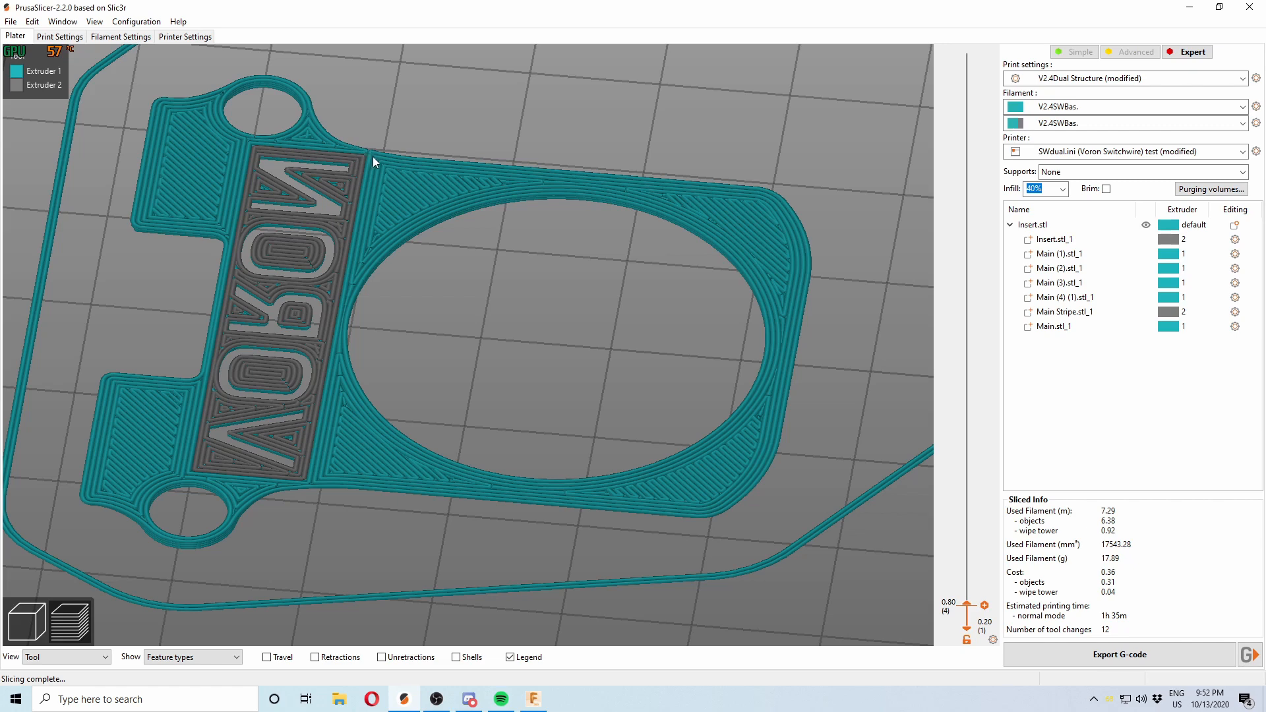
scroll(365, 155, up, 3)
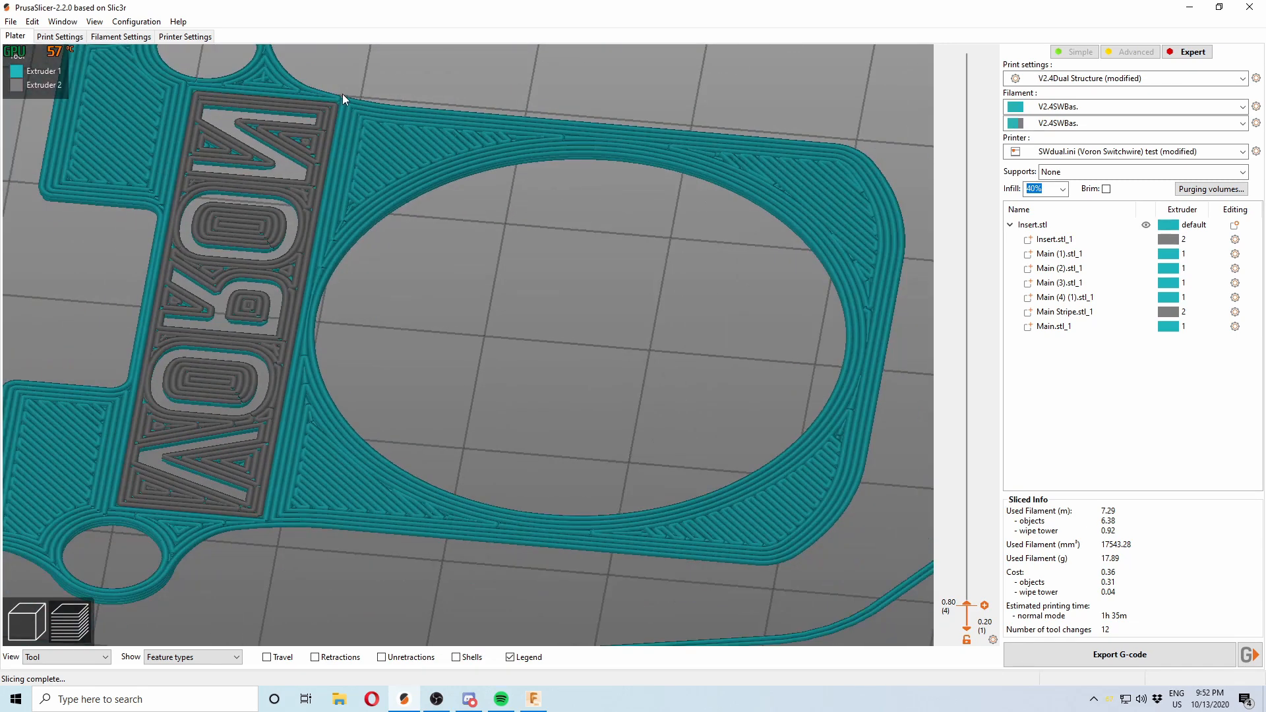
scroll(342, 94, down, 5)
scroll(520, 252, up, 4)
scroll(346, 137, down, 1)
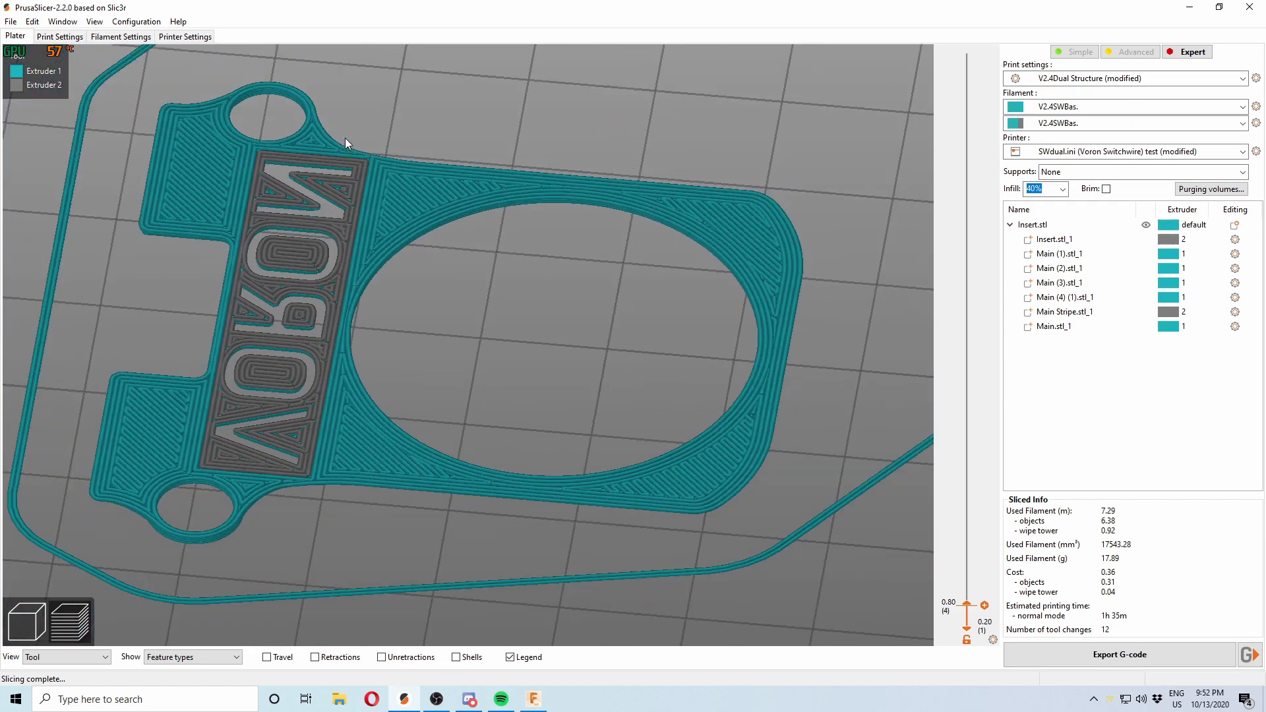
Raise the layer preview to 2.40 mm and 2.60 mm to examine where the insert behind the lettering ends
drag(970, 604, 964, 556)
scroll(967, 559, up, 1)
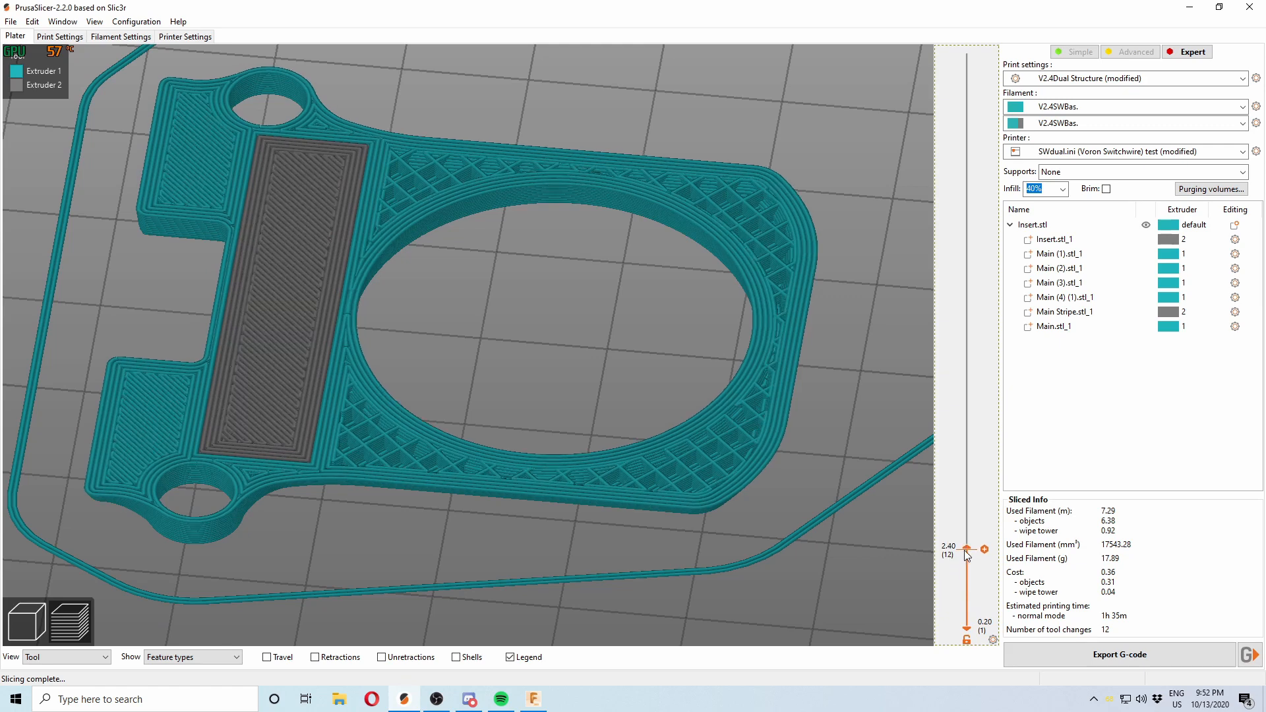
drag(963, 552, 965, 545)
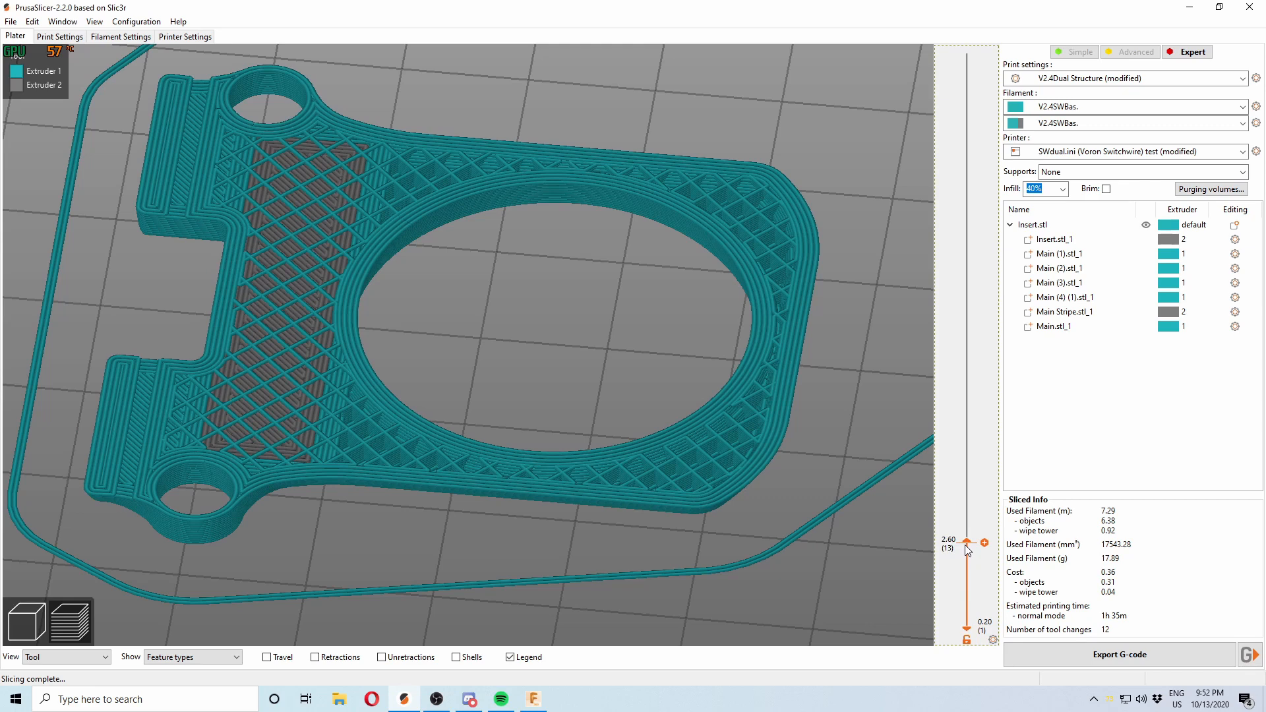
Restore the layer preview to the full 16.60 mm height and inspect the middle stripe around the casing
drag(965, 545, 923, 39)
scroll(914, 543, down, 4)
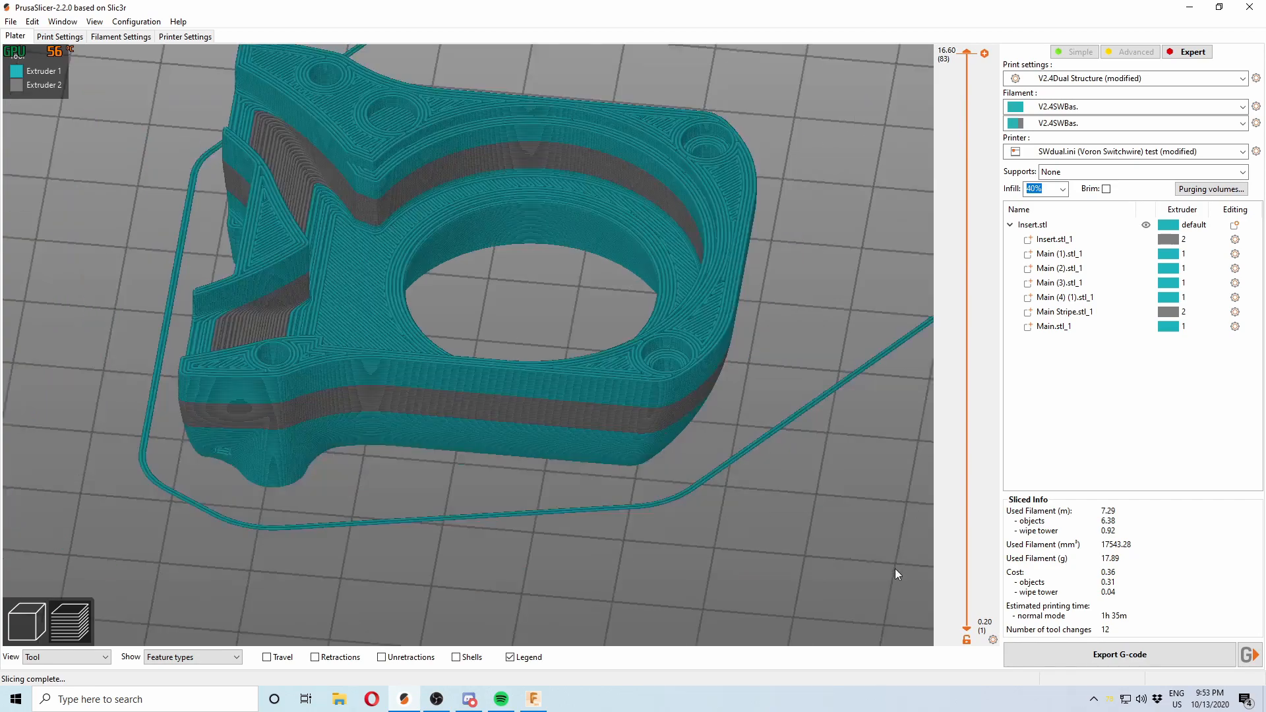
scroll(895, 569, up, 8)
scroll(862, 541, down, 4)
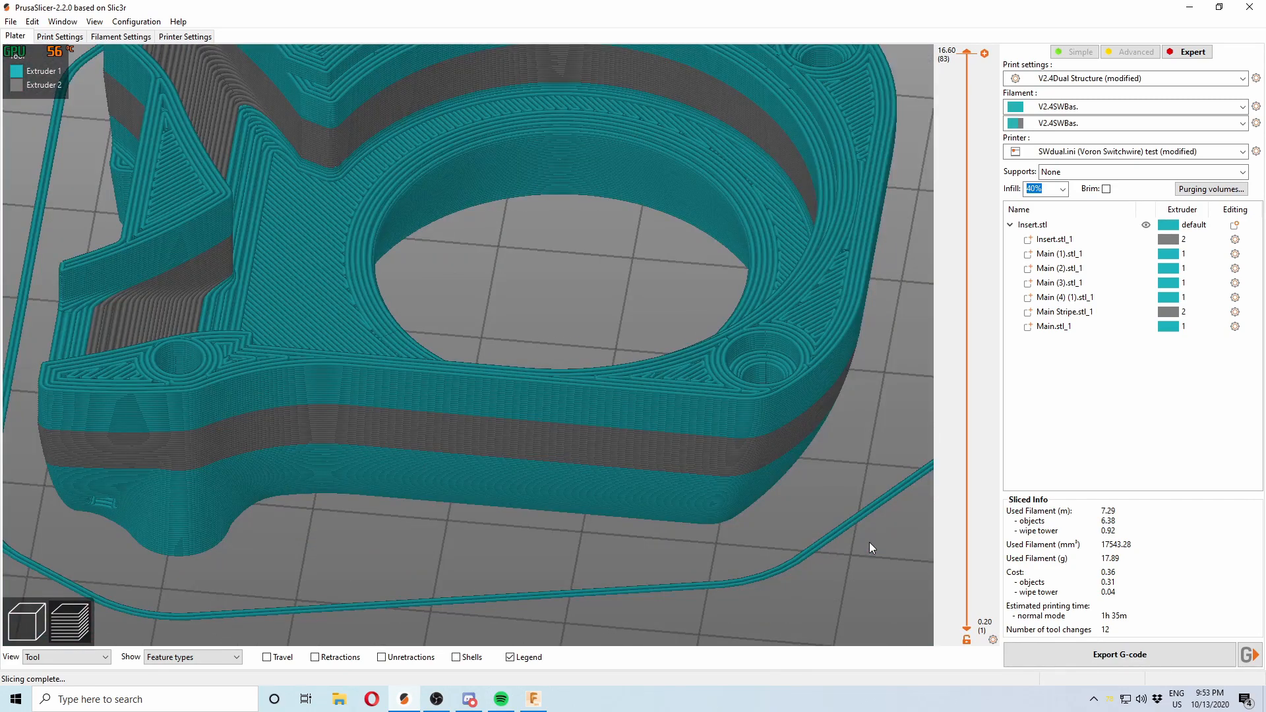